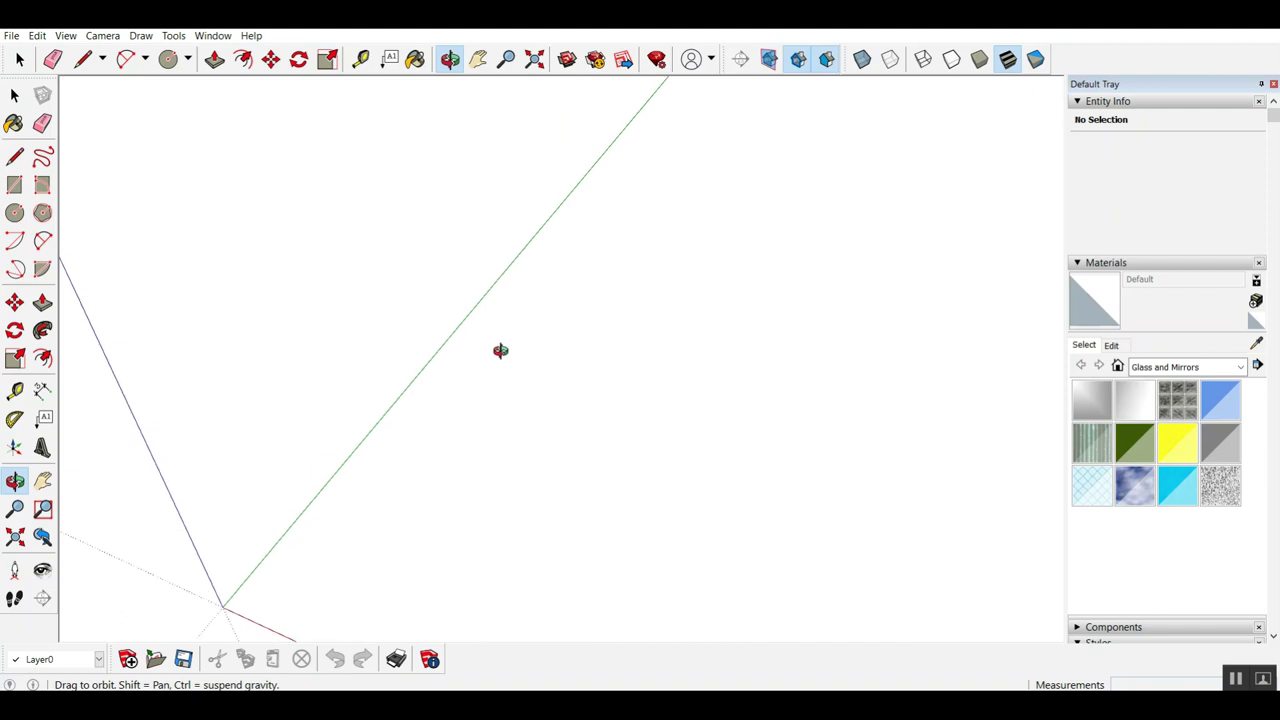
Place a guide line parallel to the green axis, 600 mm above it.
key("t")
left_click(353, 451)
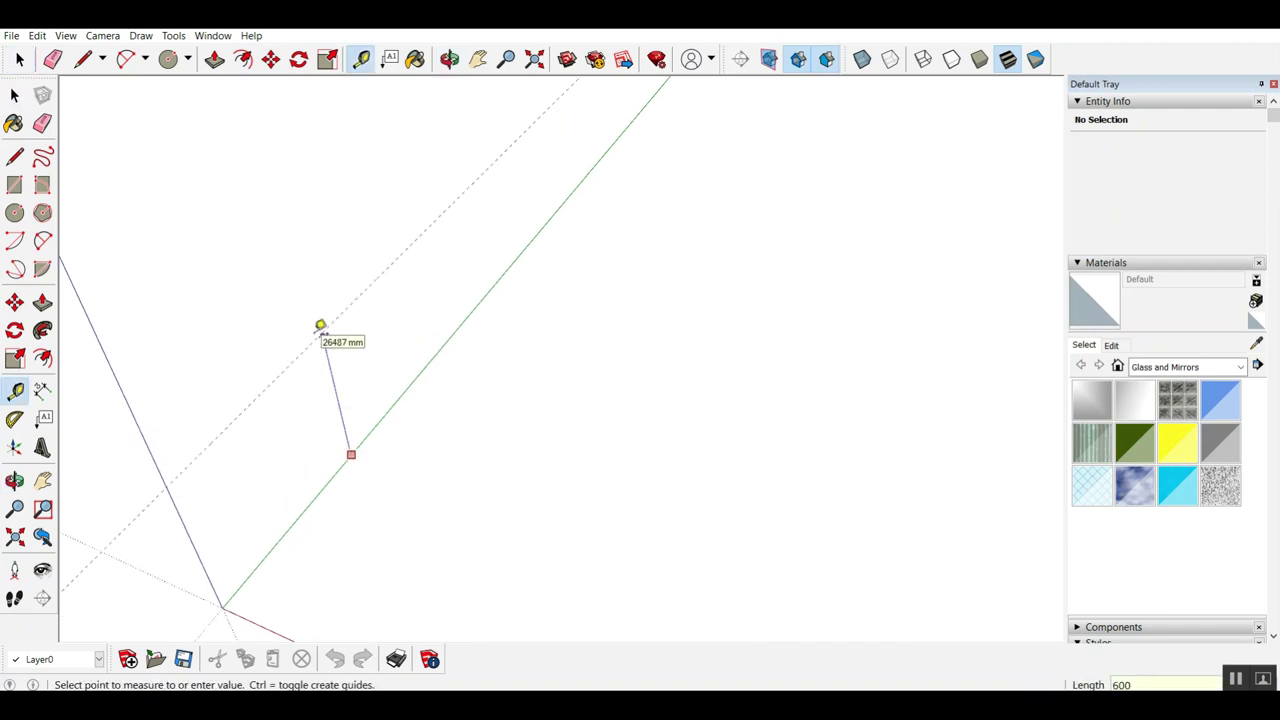
key("Return")
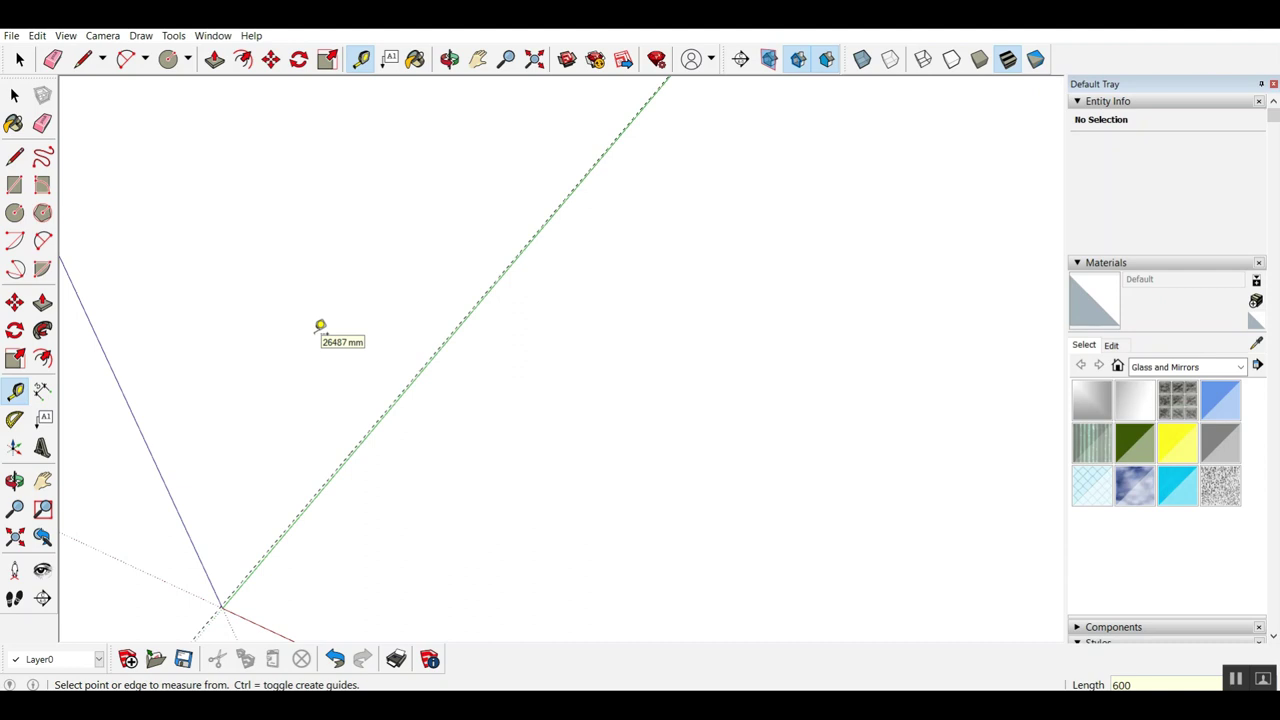
middle_click_drag(332, 521, 266, 363)
scroll(266, 363, "up", 5)
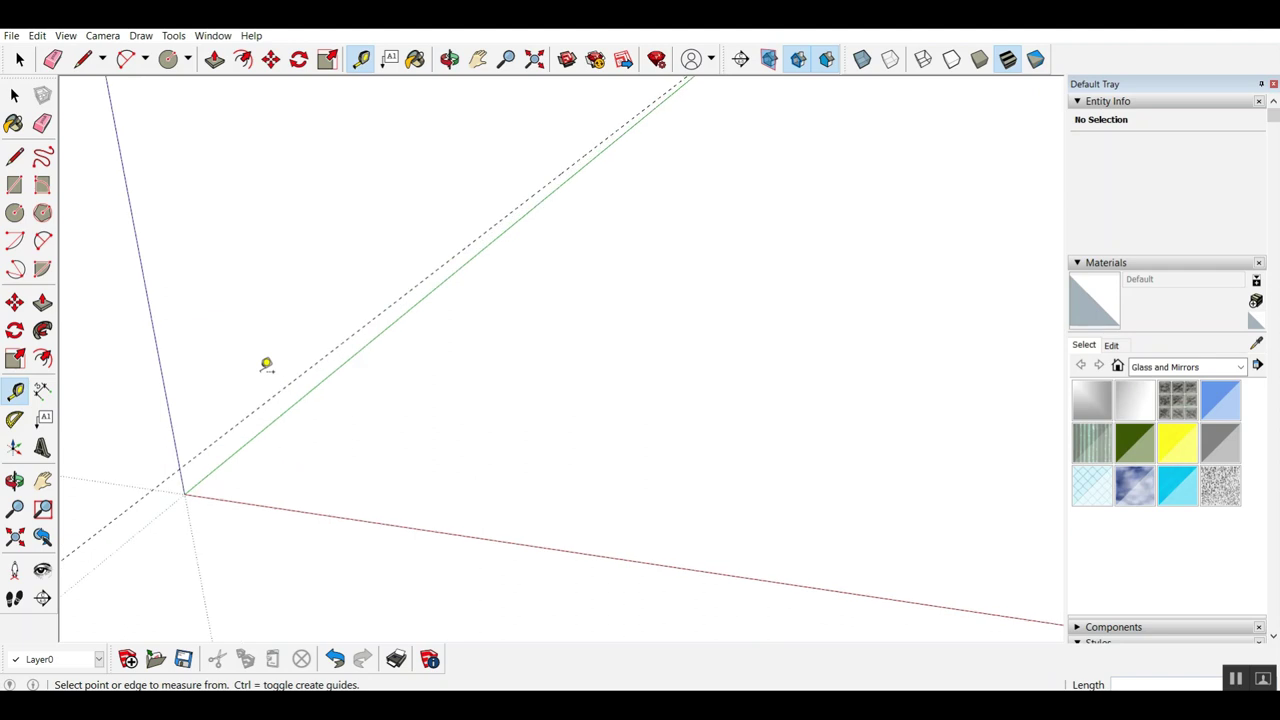
scroll(285, 375, "down", 2)
left_click(307, 411)
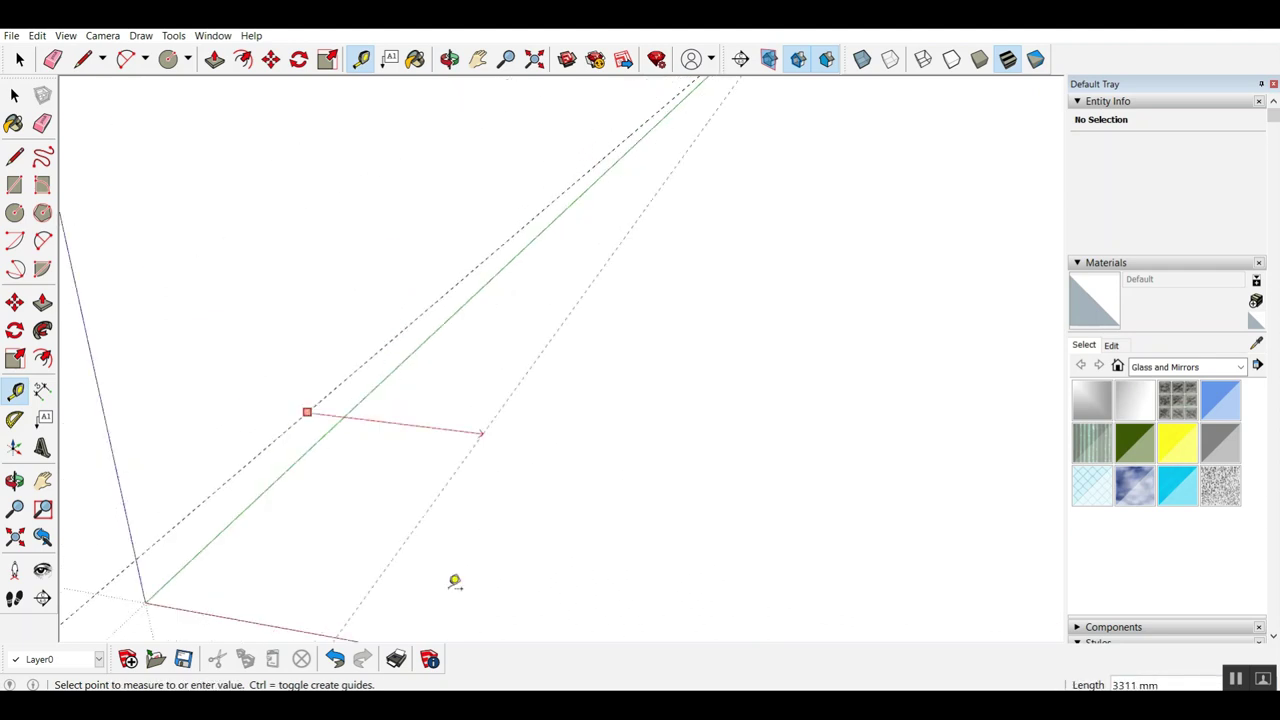
middle_click_drag(454, 580, 466, 534)
key("space")
Place a second horizontal guide 1200 mm above the first one, parallel to the green axis.
key("t")
left_click(364, 467)
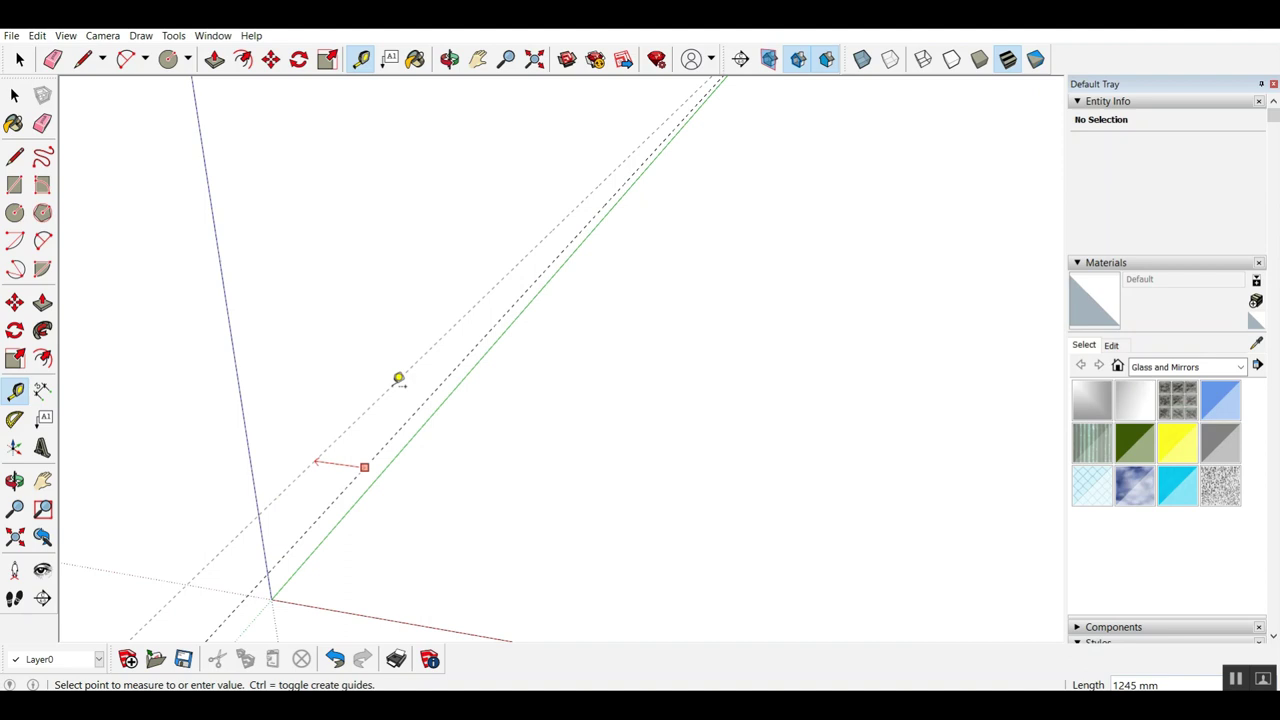
scroll(365, 383, "up", 2)
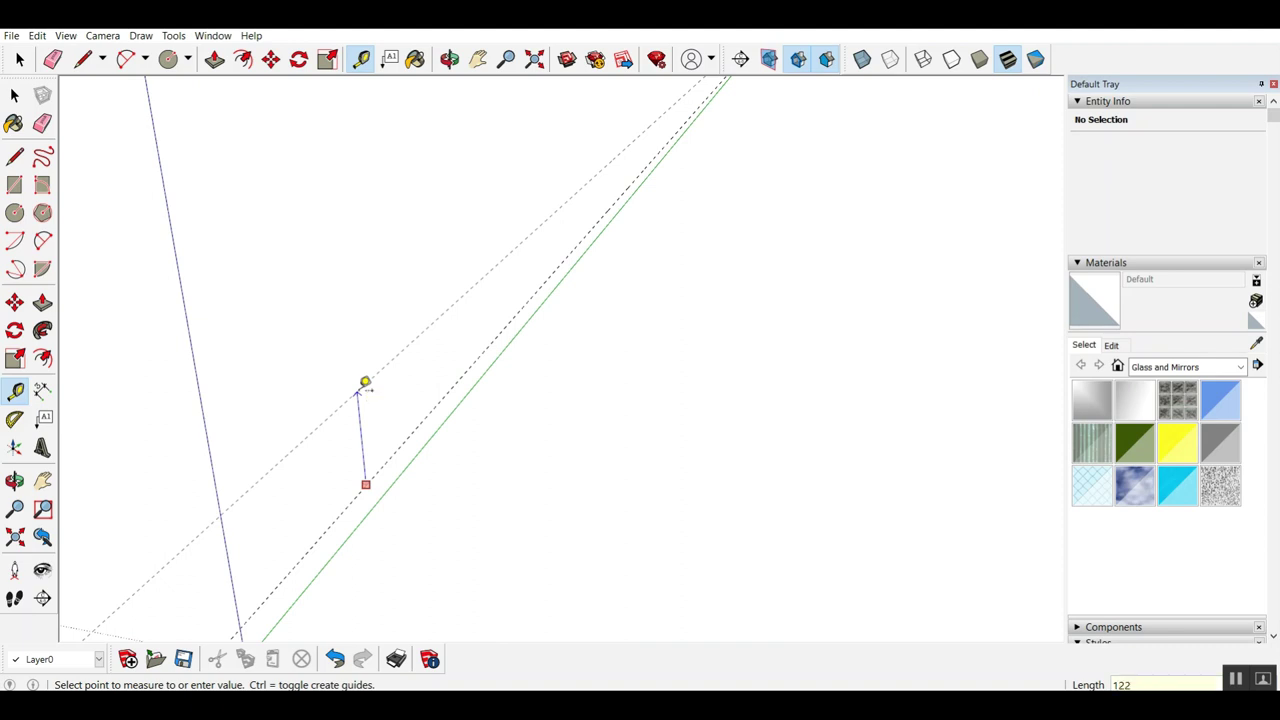
key("Return")
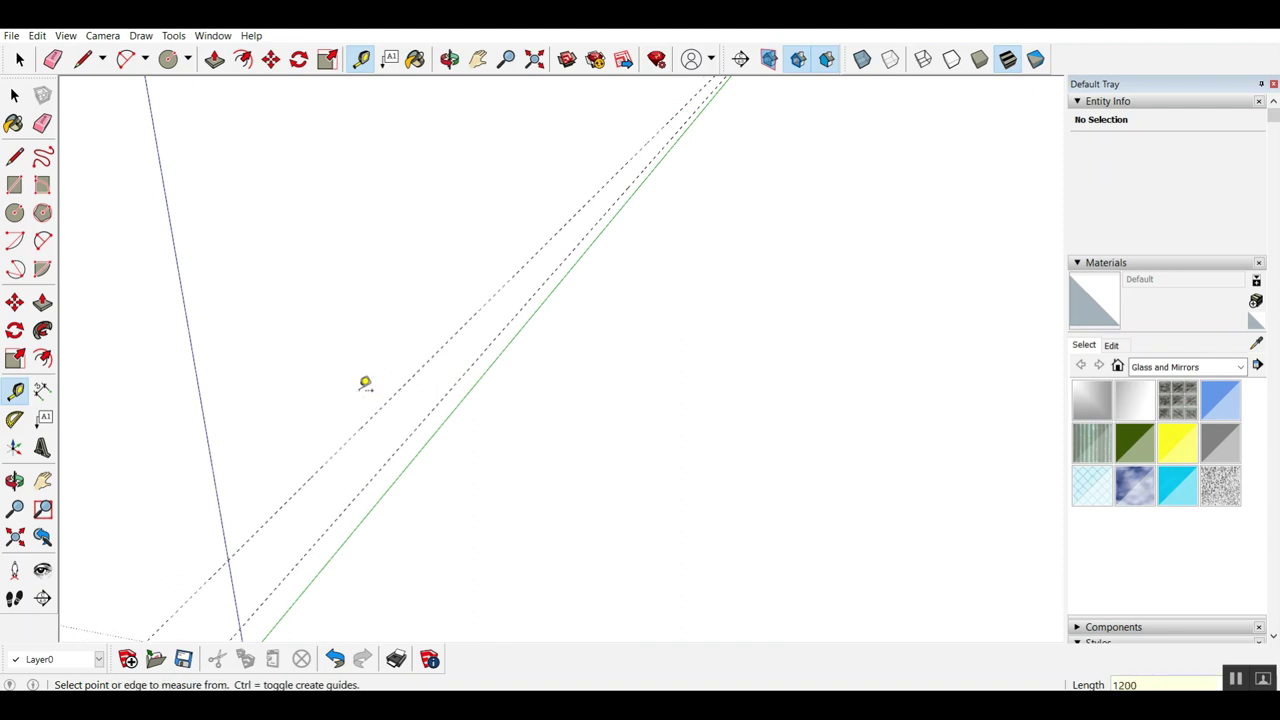
Place a vertical guide about 3120 mm from the blue axis along the green direction and another 2400 mm beyond it.
left_click(231, 580)
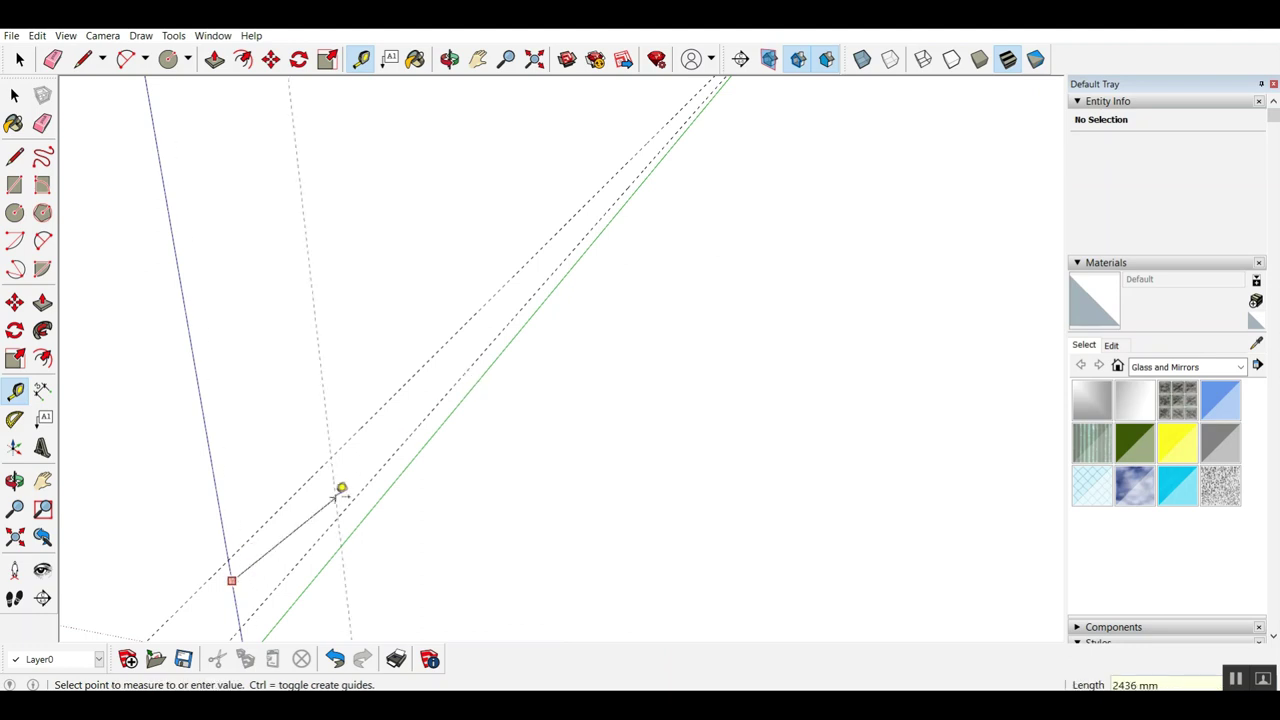
left_click(342, 468)
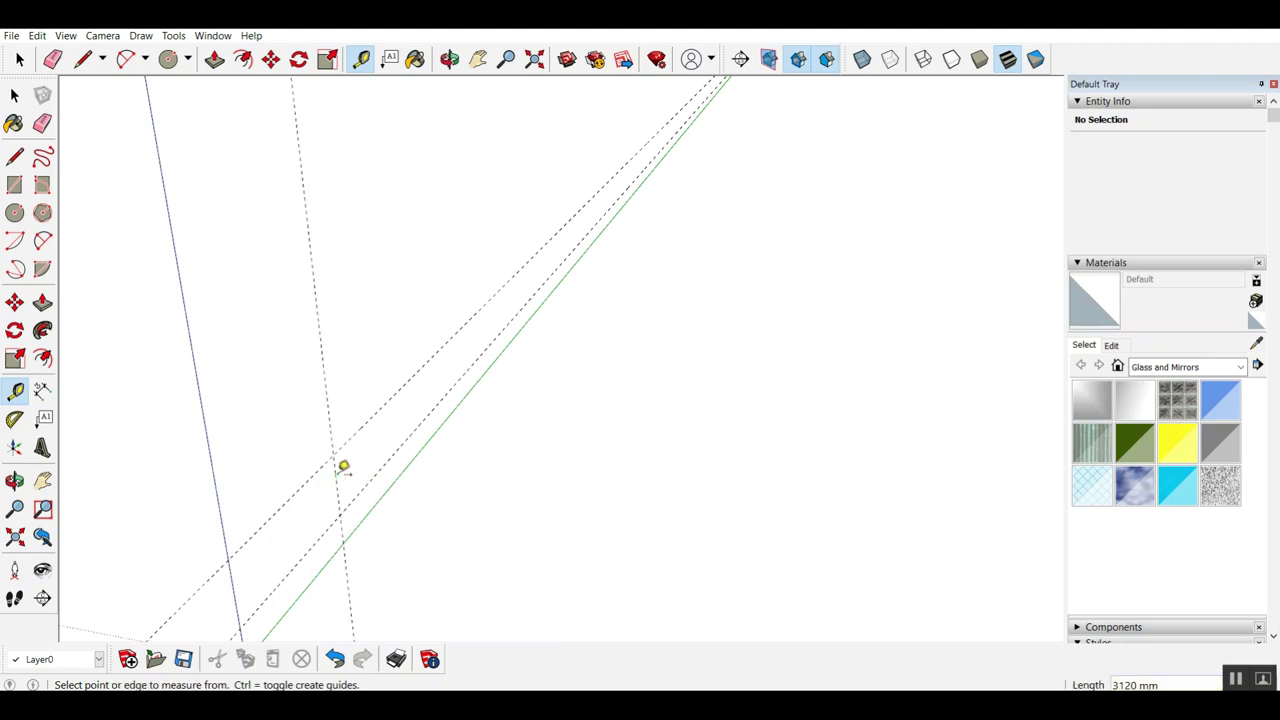
scroll(343, 468, "up", 2)
left_click(336, 471)
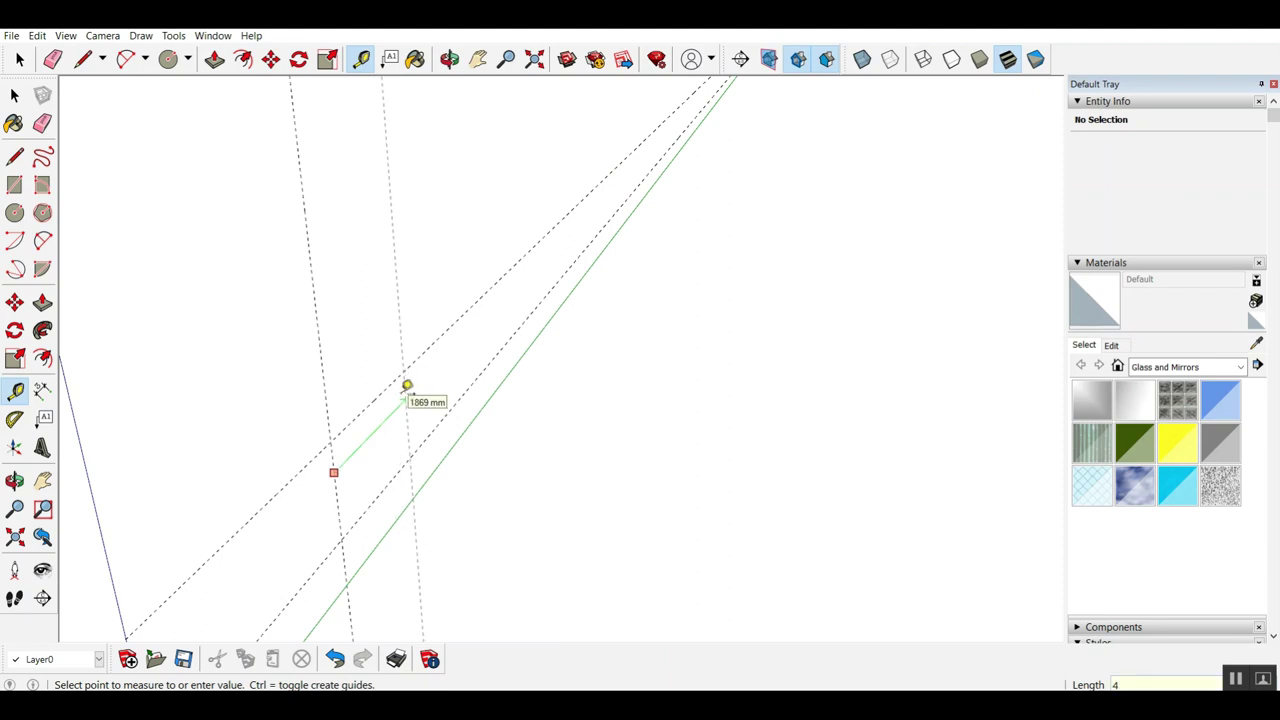
type("2400")
key("Return")
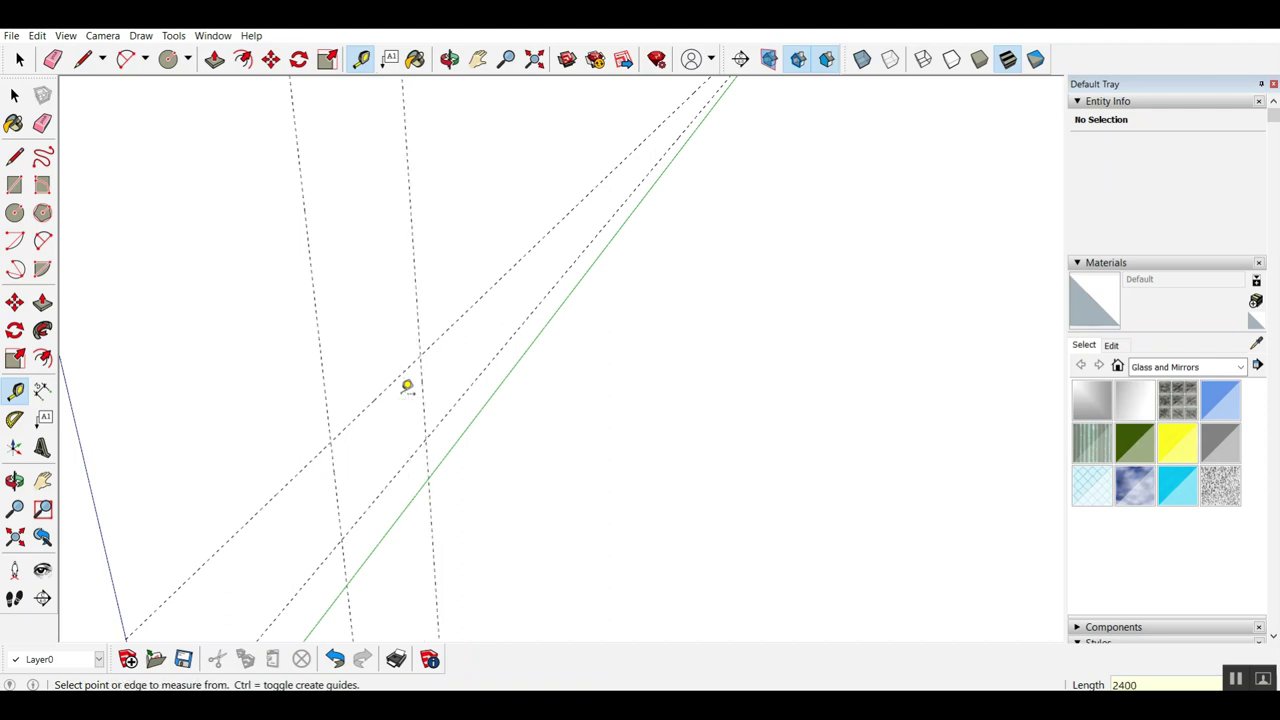
Draw a rectangle between opposite intersections of the two horizontal and two vertical guides.
scroll(375, 427, "up", 2)
mouse_move(384, 420)
middle_mouse_down()
mouse_move(397, 397)
mouse_move(383, 417)
middle_mouse_up()
middle_click_drag(551, 409, 594, 423)
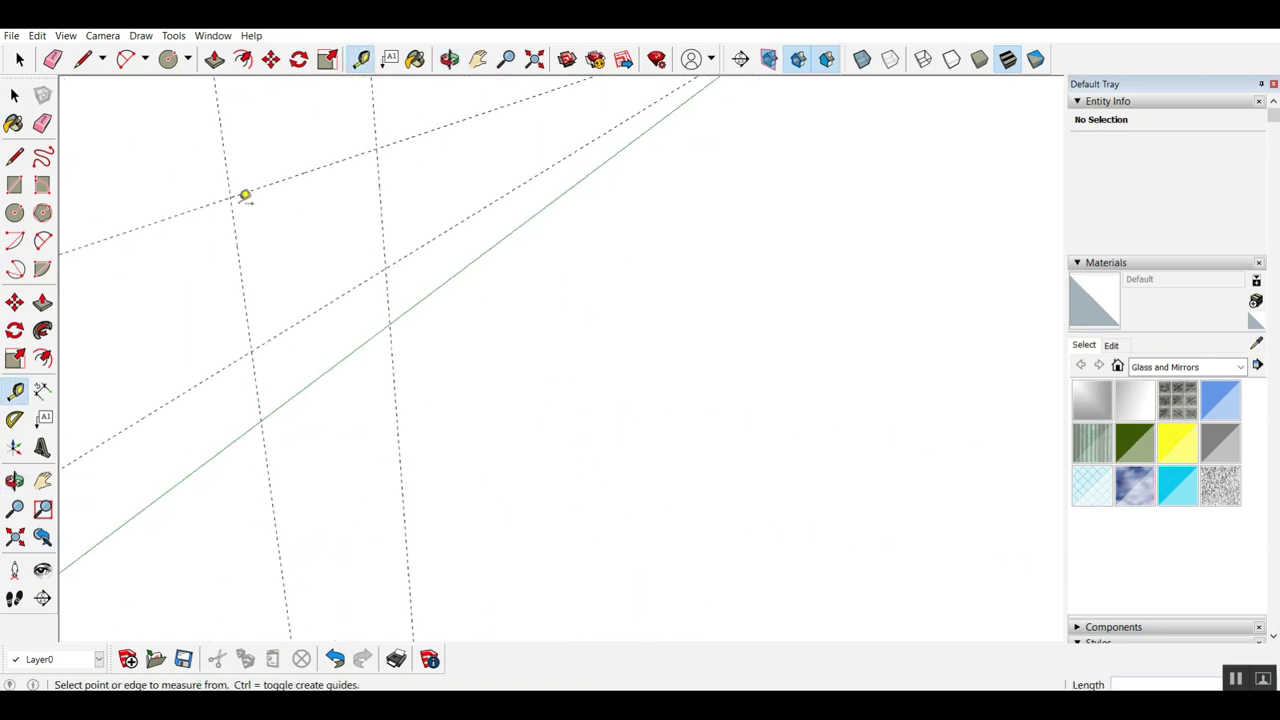
middle_click_drag(271, 129, 257, 89)
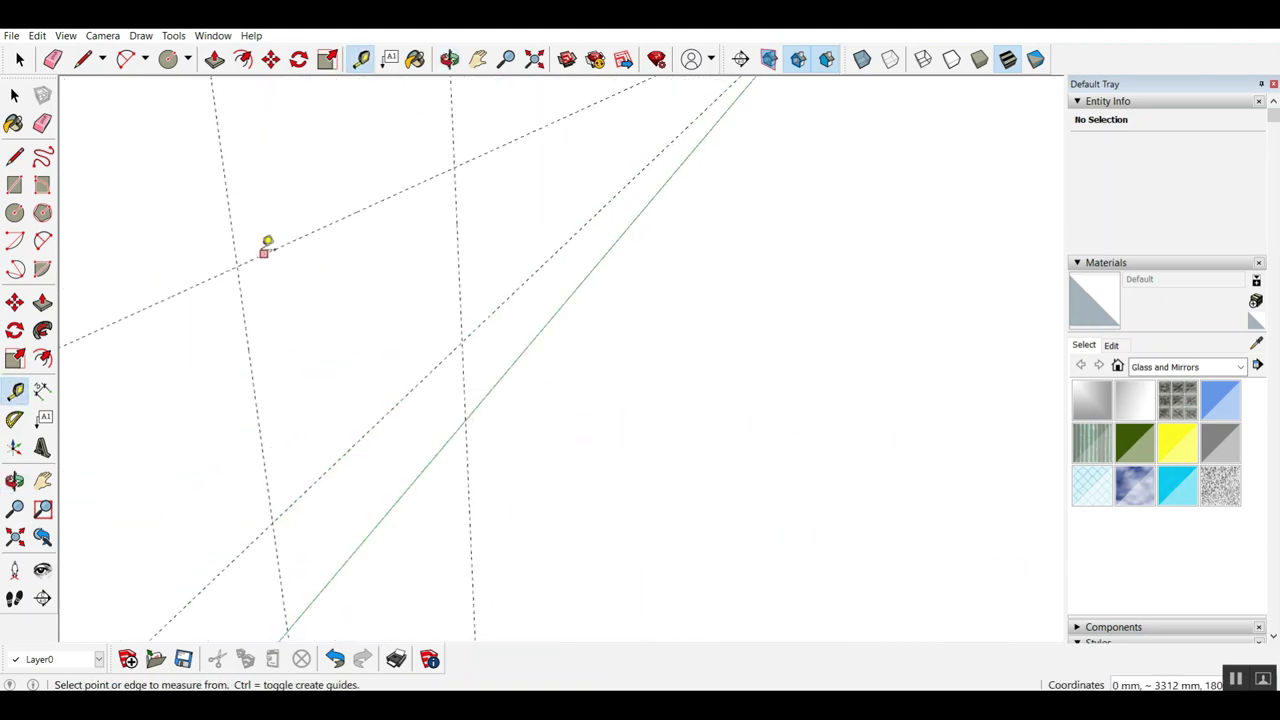
key("r")
left_click(237, 265)
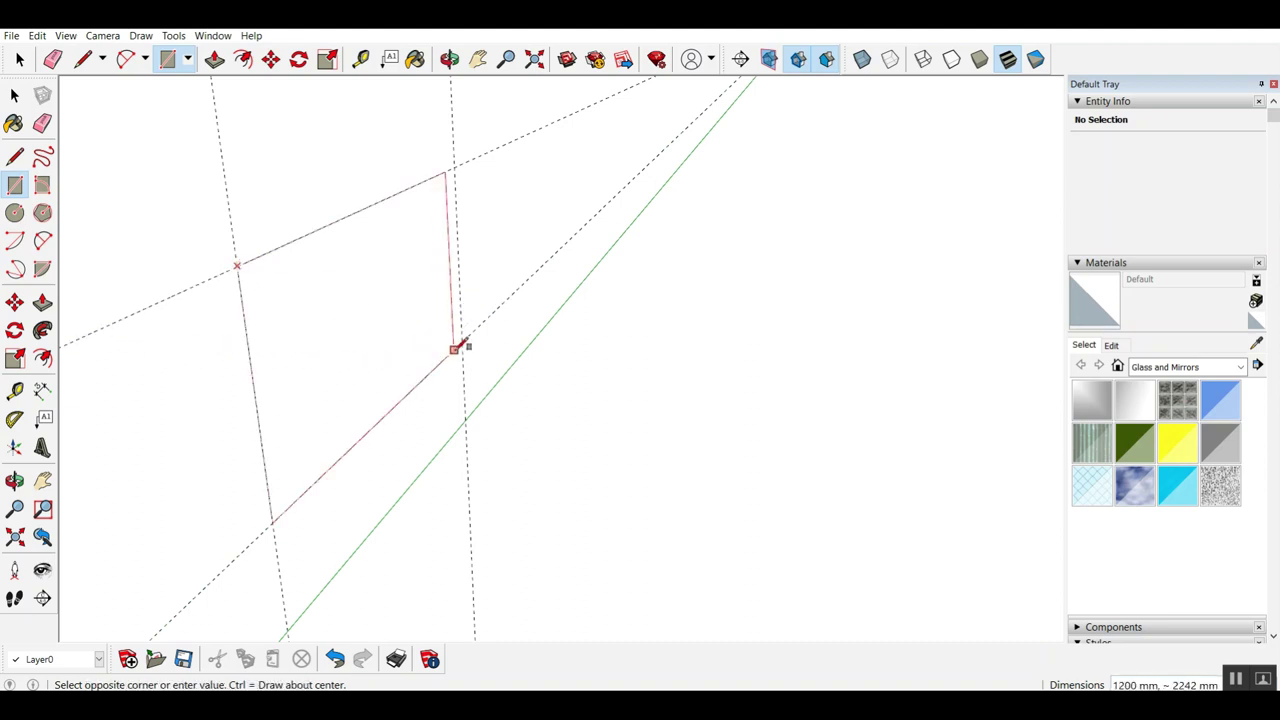
left_click(458, 343)
Push/Pull the rectangular face by 6 mm to give the panel thickness.
middle_click_drag(329, 366, 374, 373)
key("p")
left_click_drag(353, 387, 366, 385)
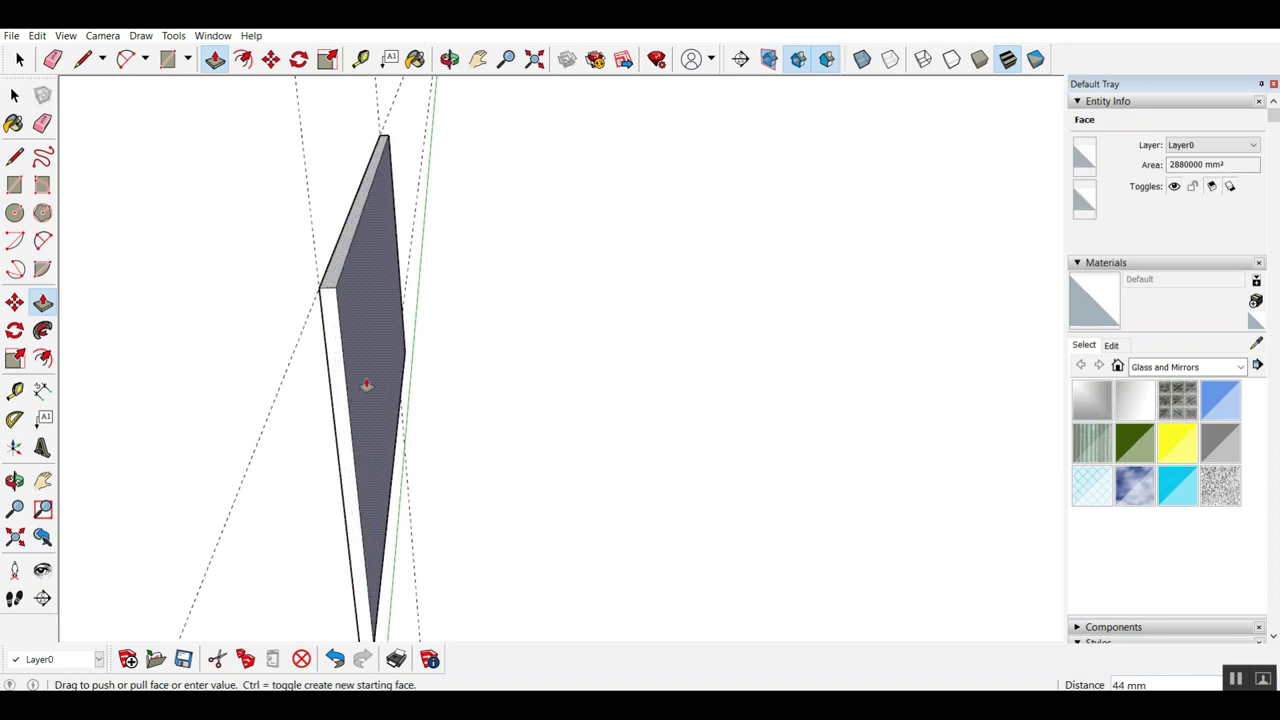
key("Escape")
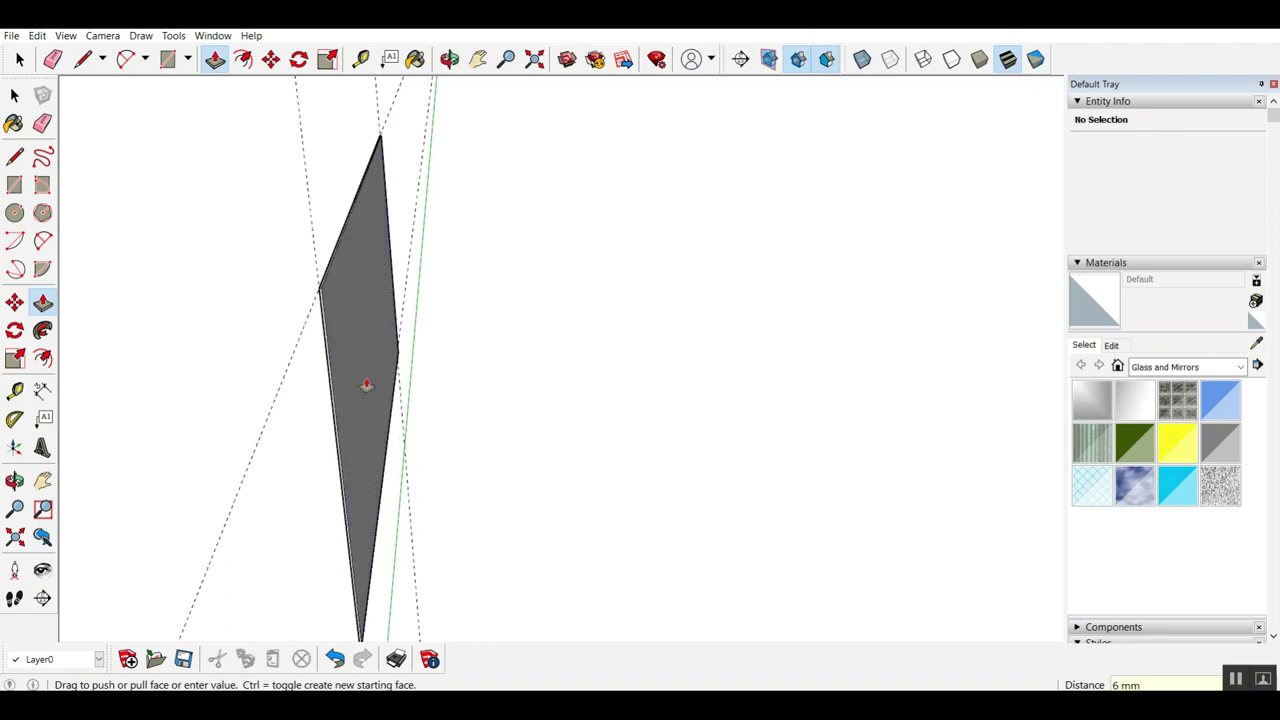
Select the whole panel and make it a component named Board.
key("space")
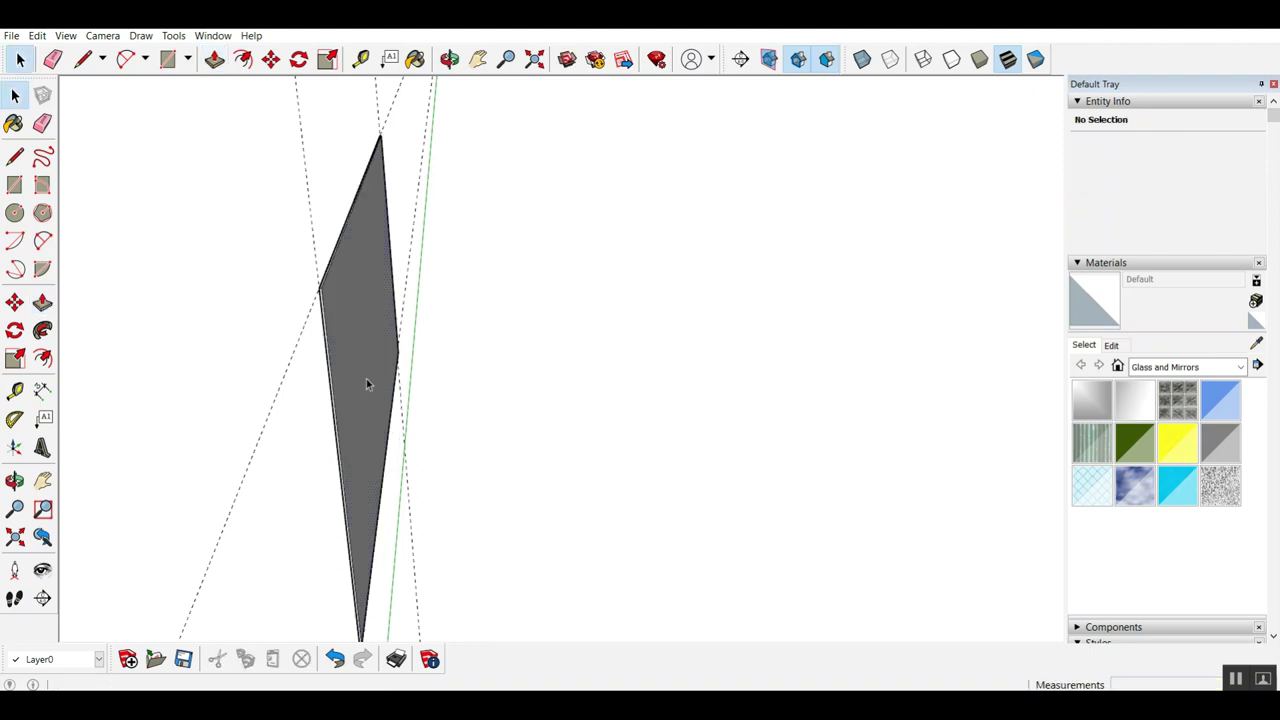
double_click(366, 381)
left_click(366, 383)
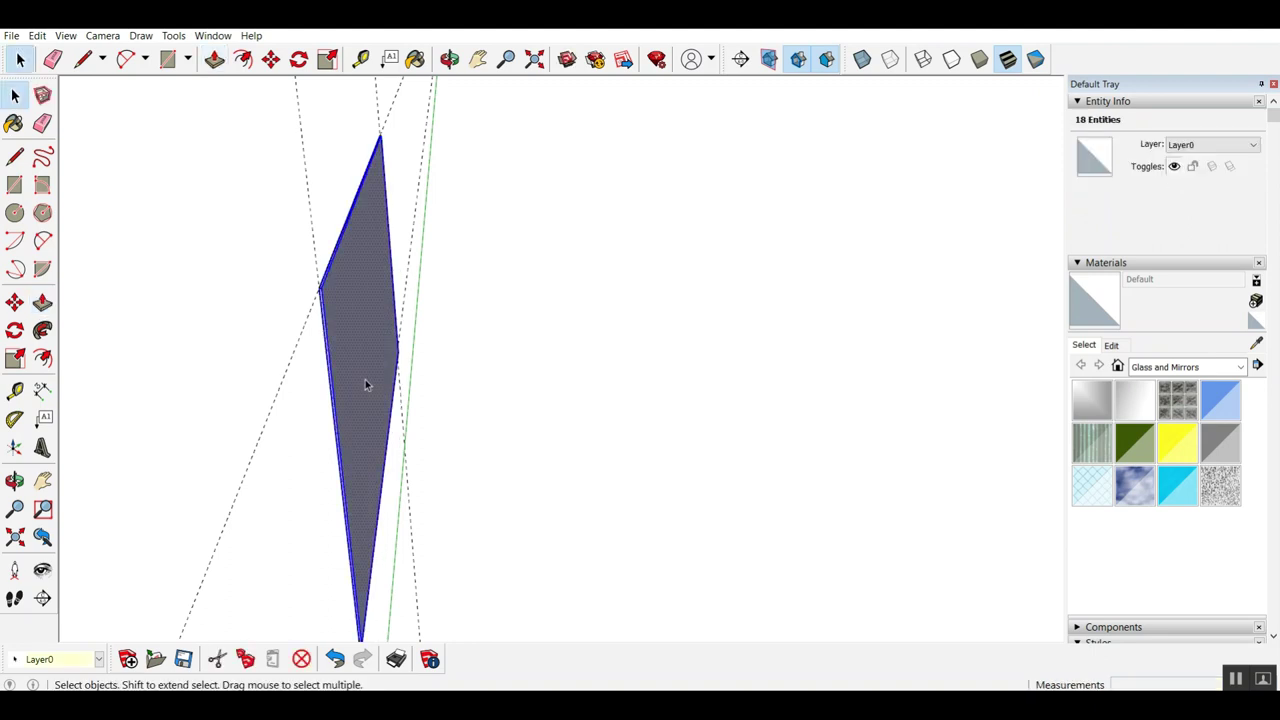
right_click(366, 384)
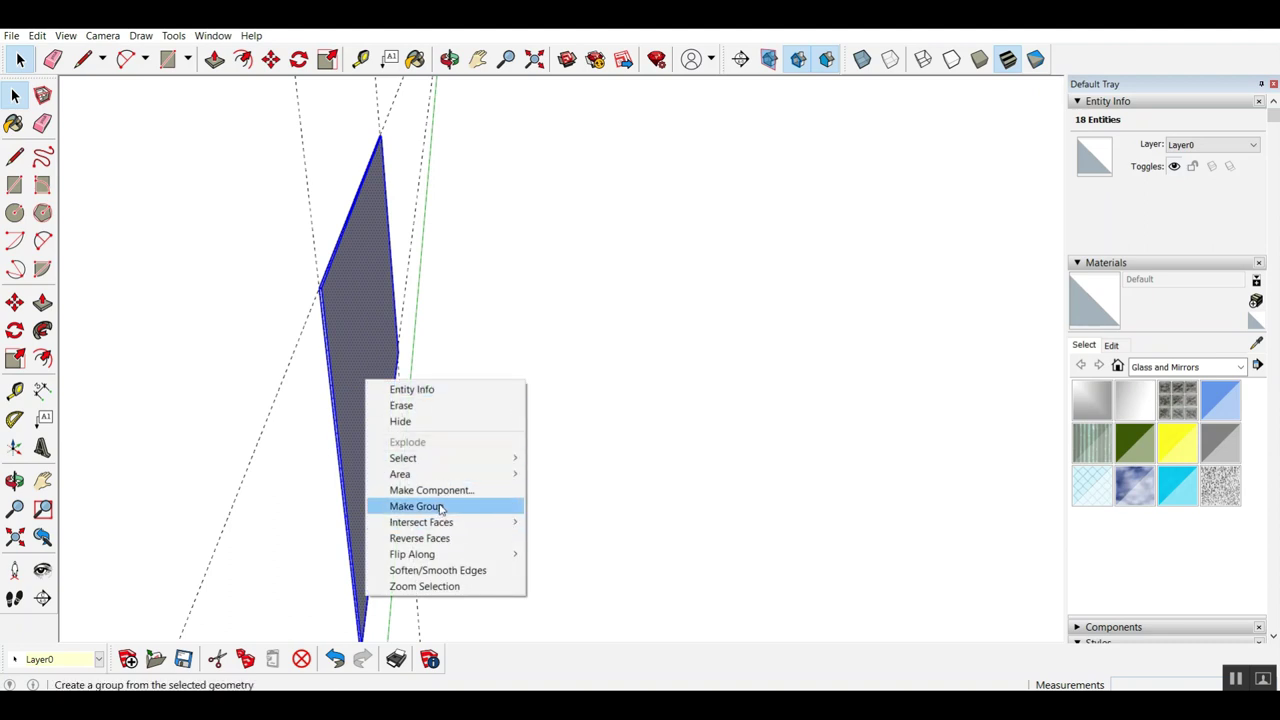
left_click(447, 491)
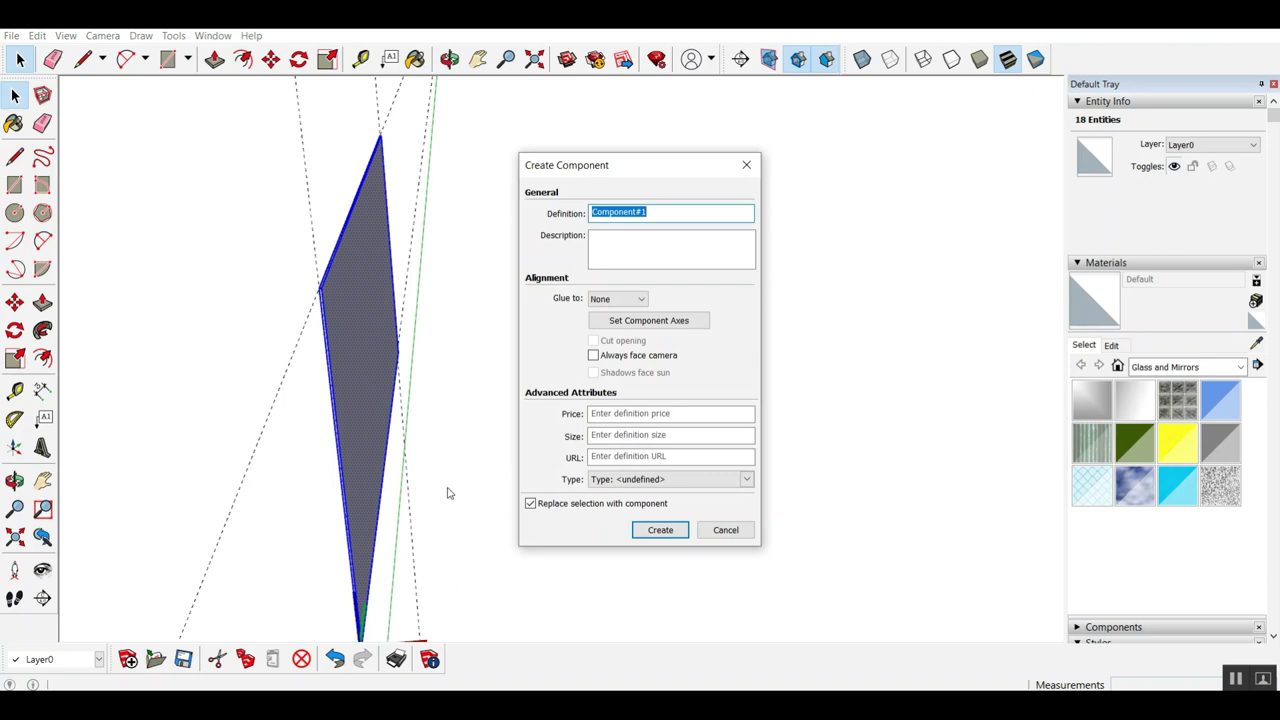
type("Board")
key("Return")
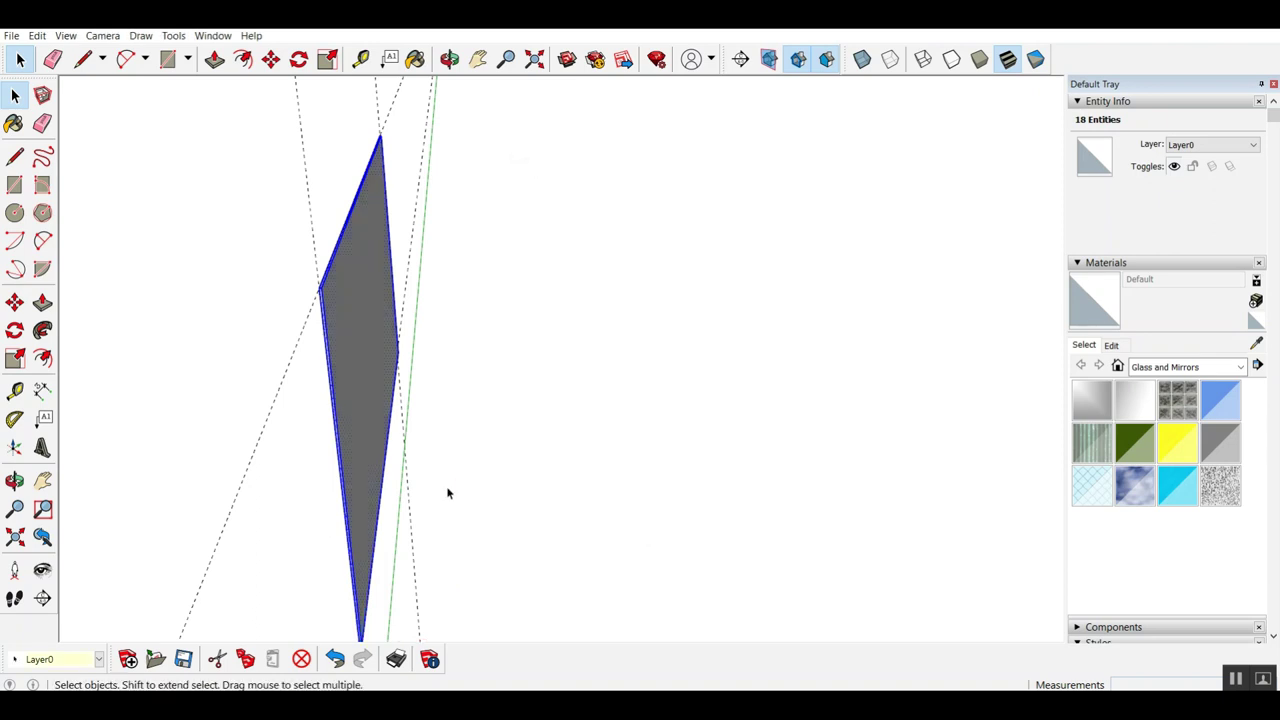
Place guides on the board's face 50 mm inside its near vertical edge and 50 mm below its upper edge.
middle_click_drag(506, 478, 322, 450)
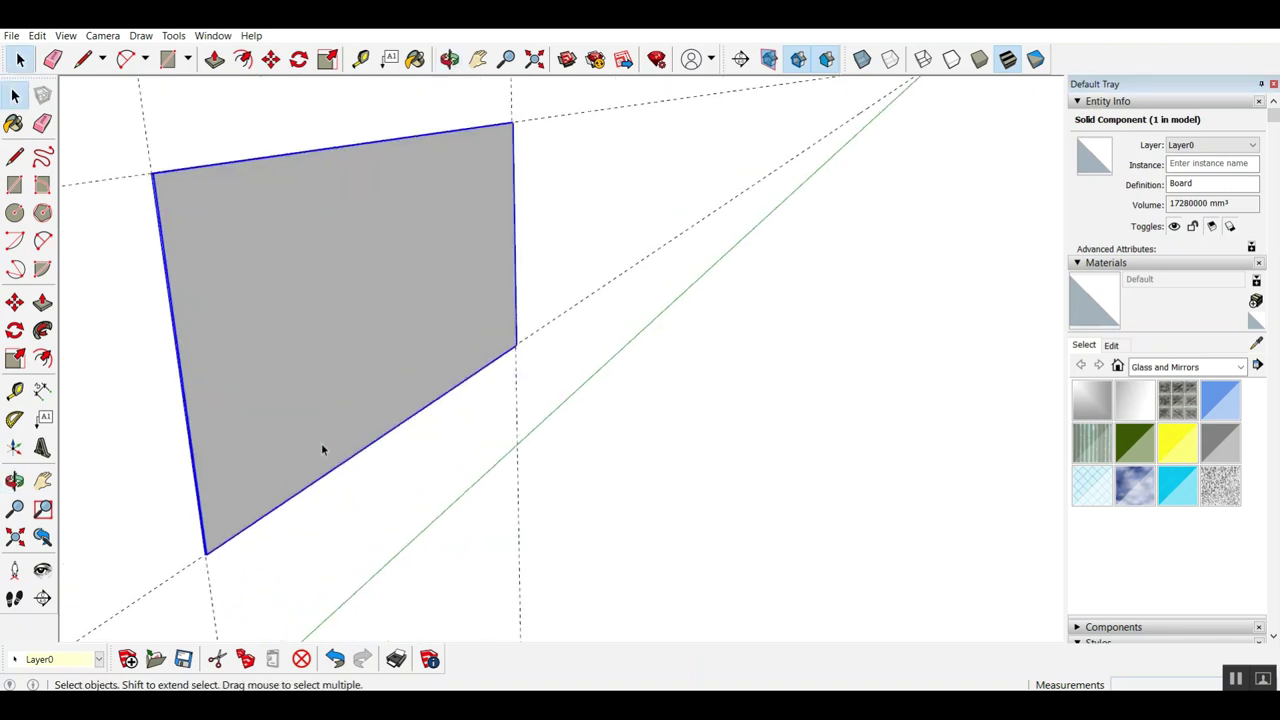
scroll(166, 193, "up", 4)
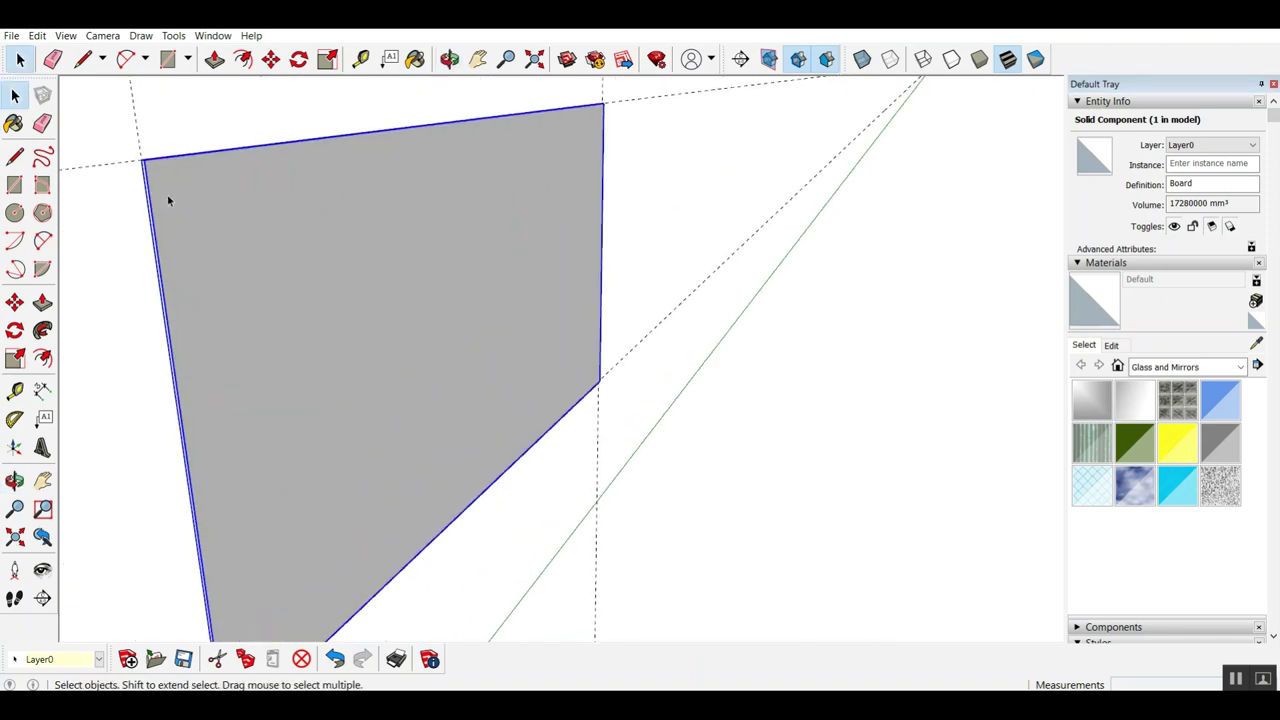
mouse_move(163, 185)
middle_mouse_down()
mouse_move(385, 287)
mouse_move(382, 307)
middle_mouse_up()
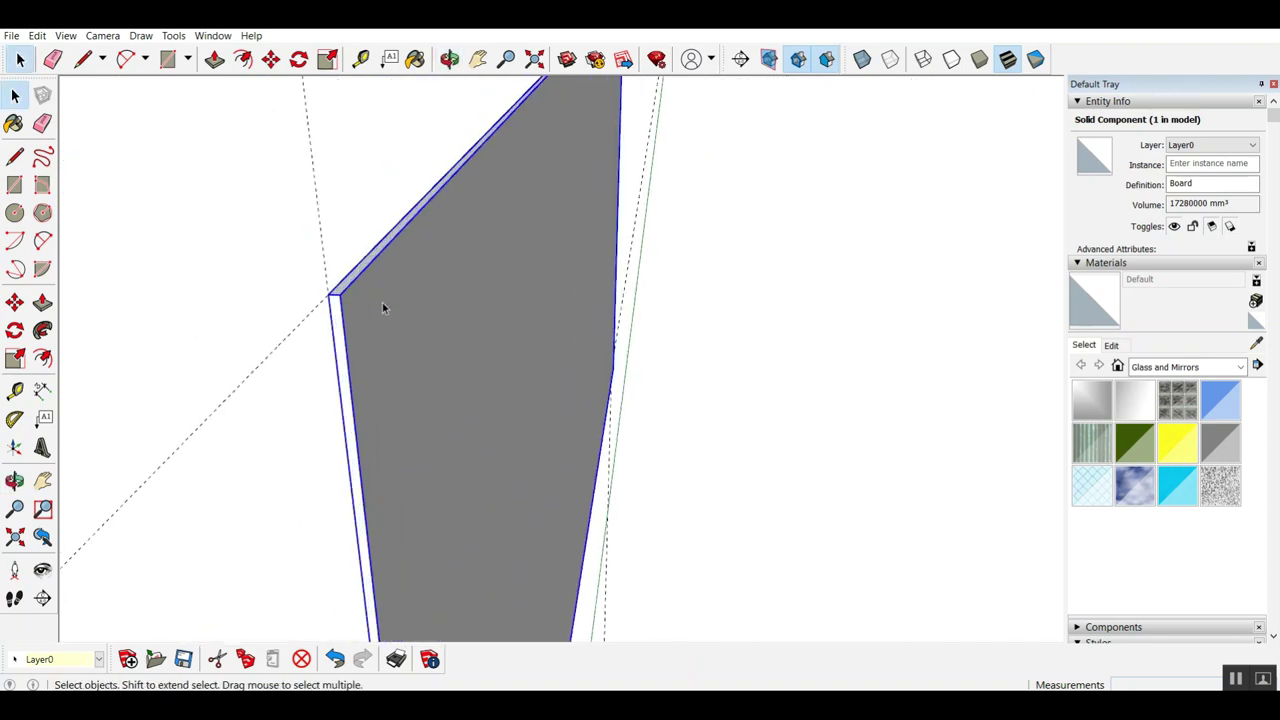
left_click(296, 214)
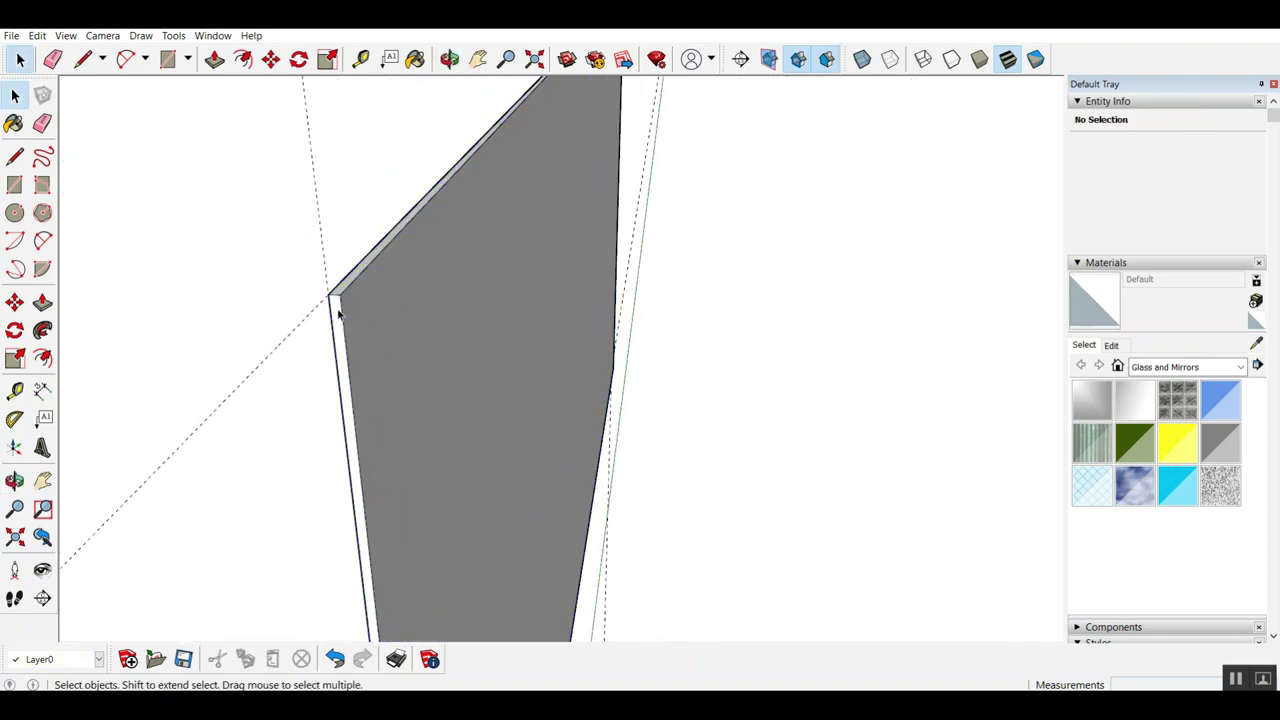
key("t")
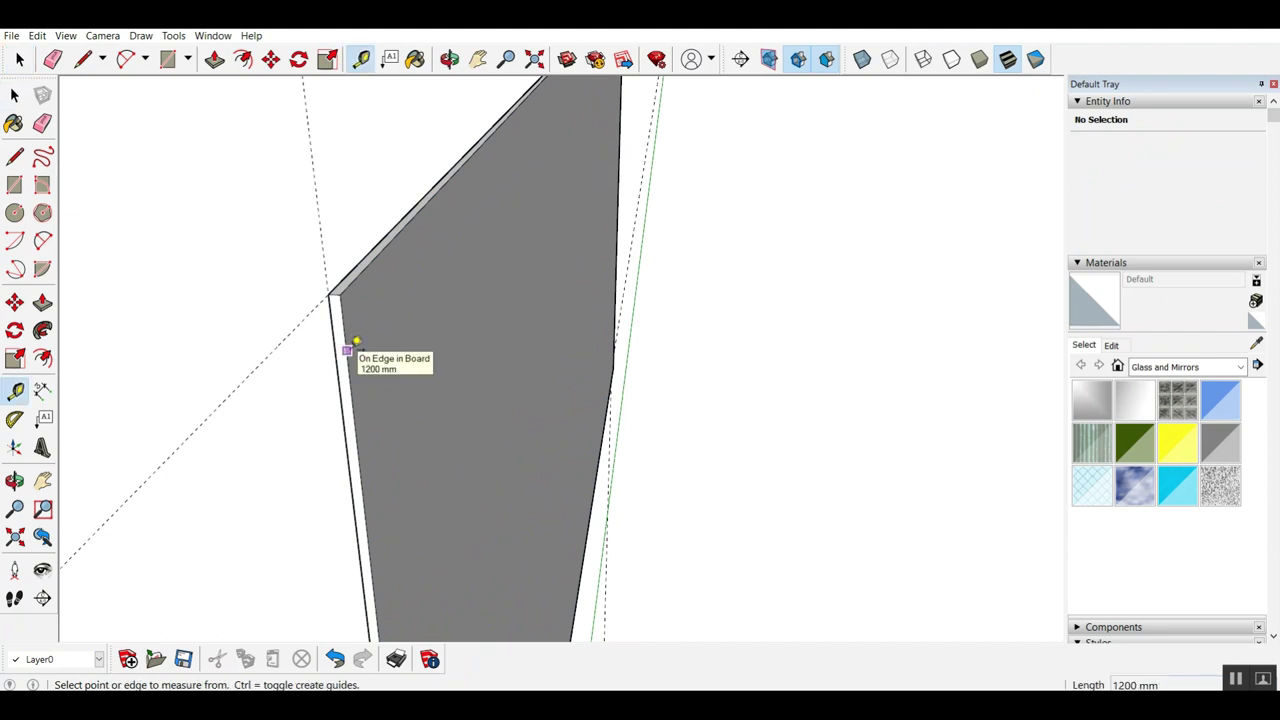
left_click(347, 349)
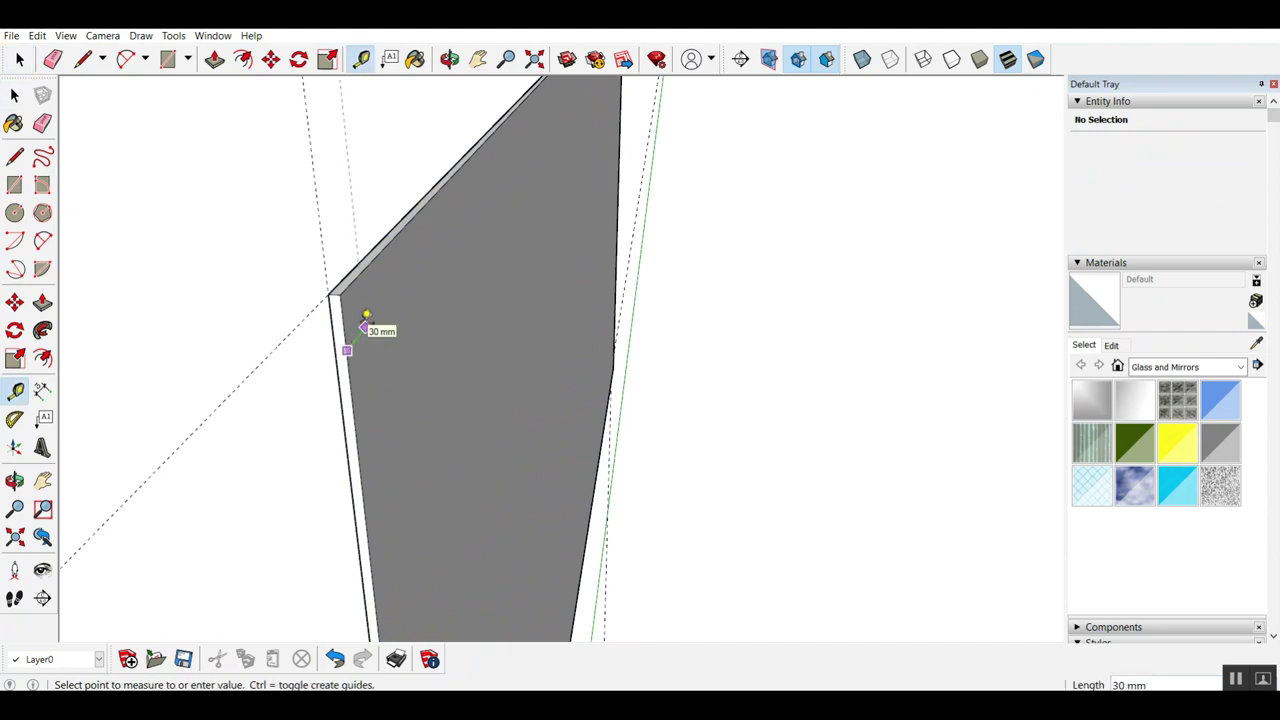
left_click(367, 319)
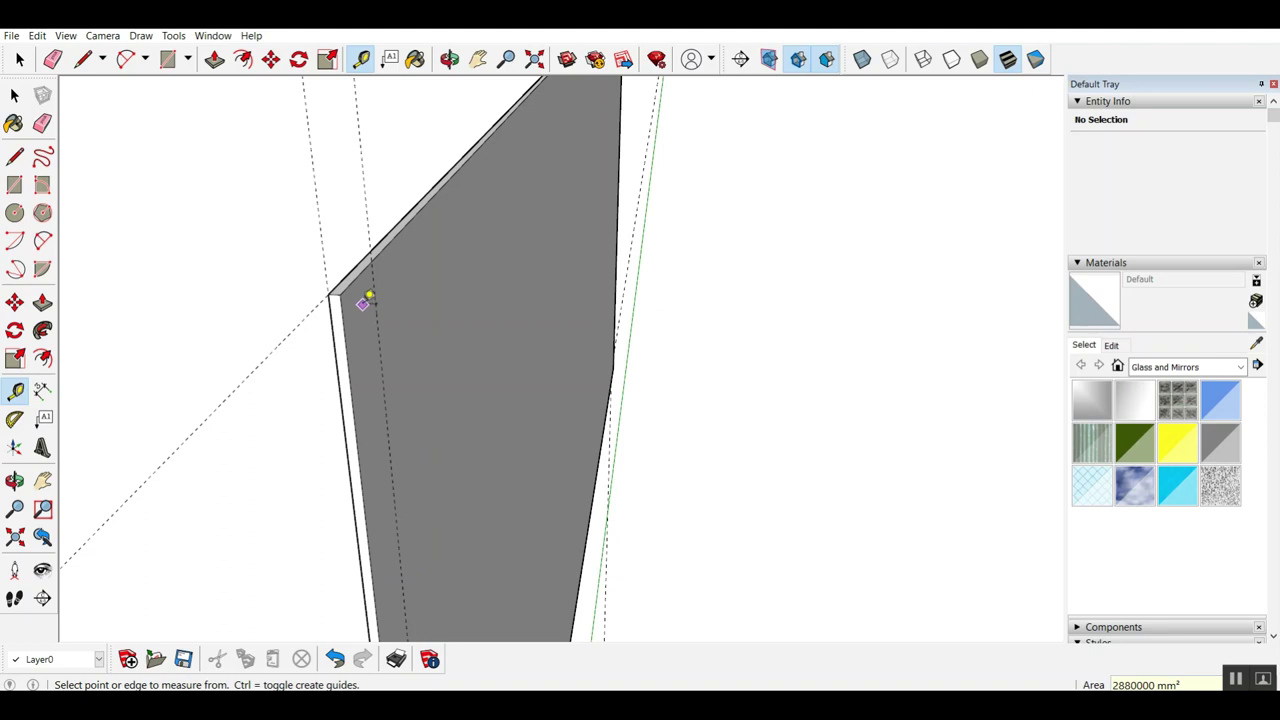
left_click(353, 281)
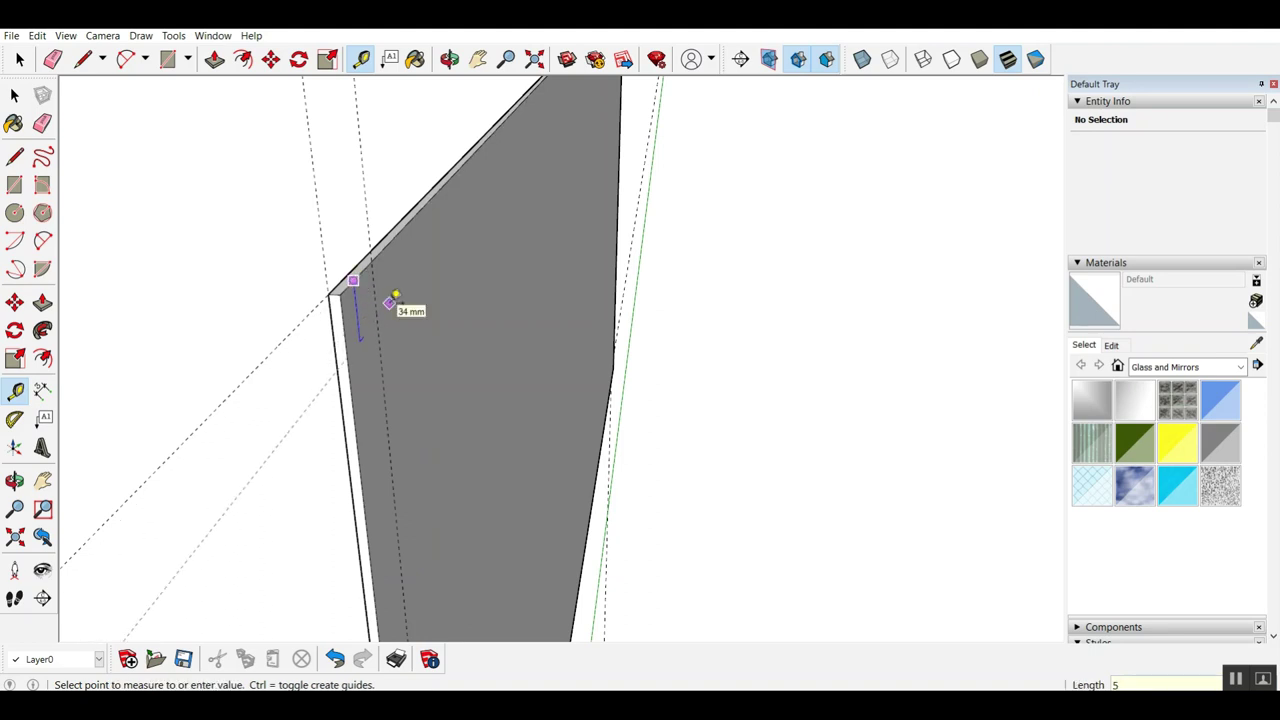
left_click(392, 298)
Place a guide 50 mm inside the board's far vertical edge and another just inside its lower edge.
middle_click_drag(408, 397, 449, 318)
left_click(848, 199)
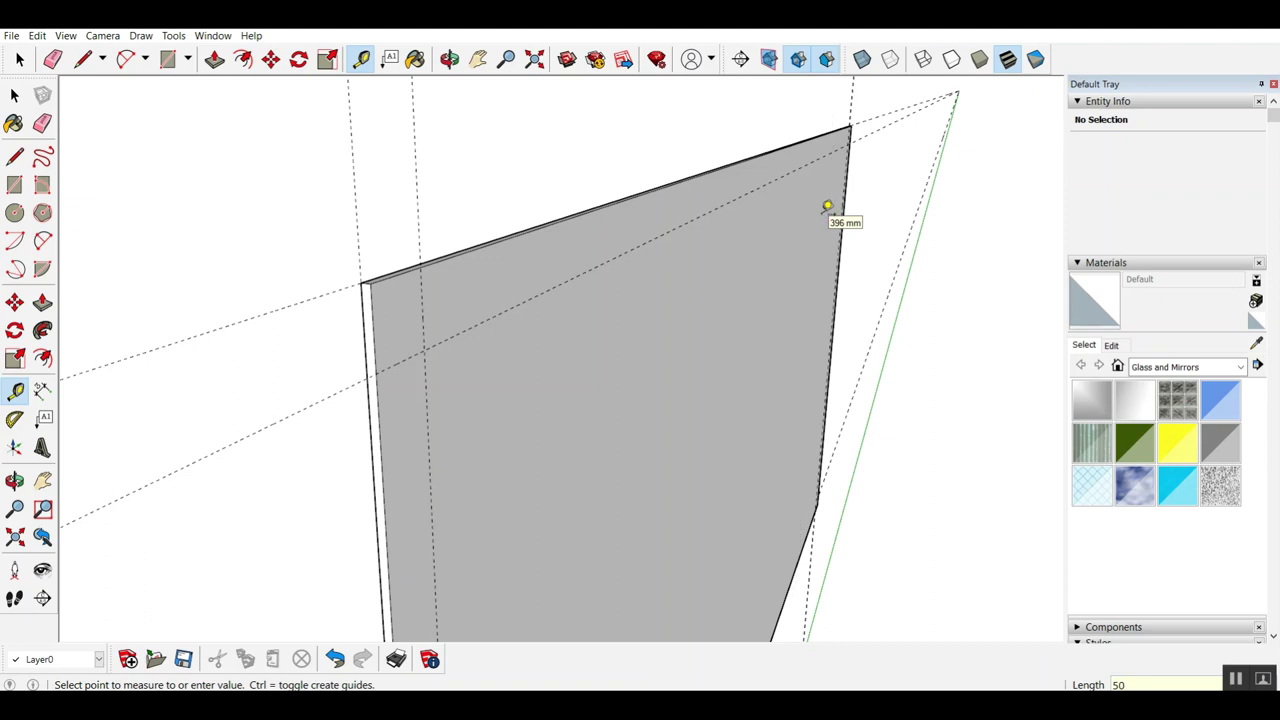
left_click(827, 206)
left_click(794, 568)
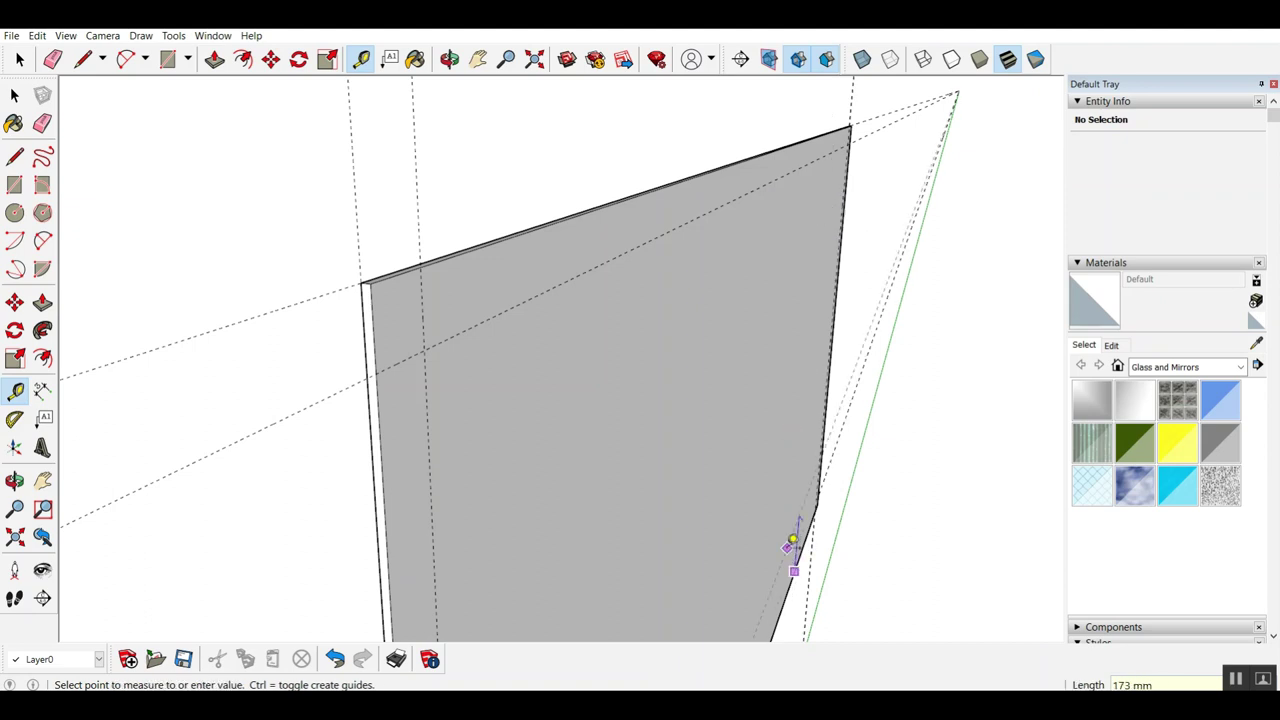
left_click(791, 547)
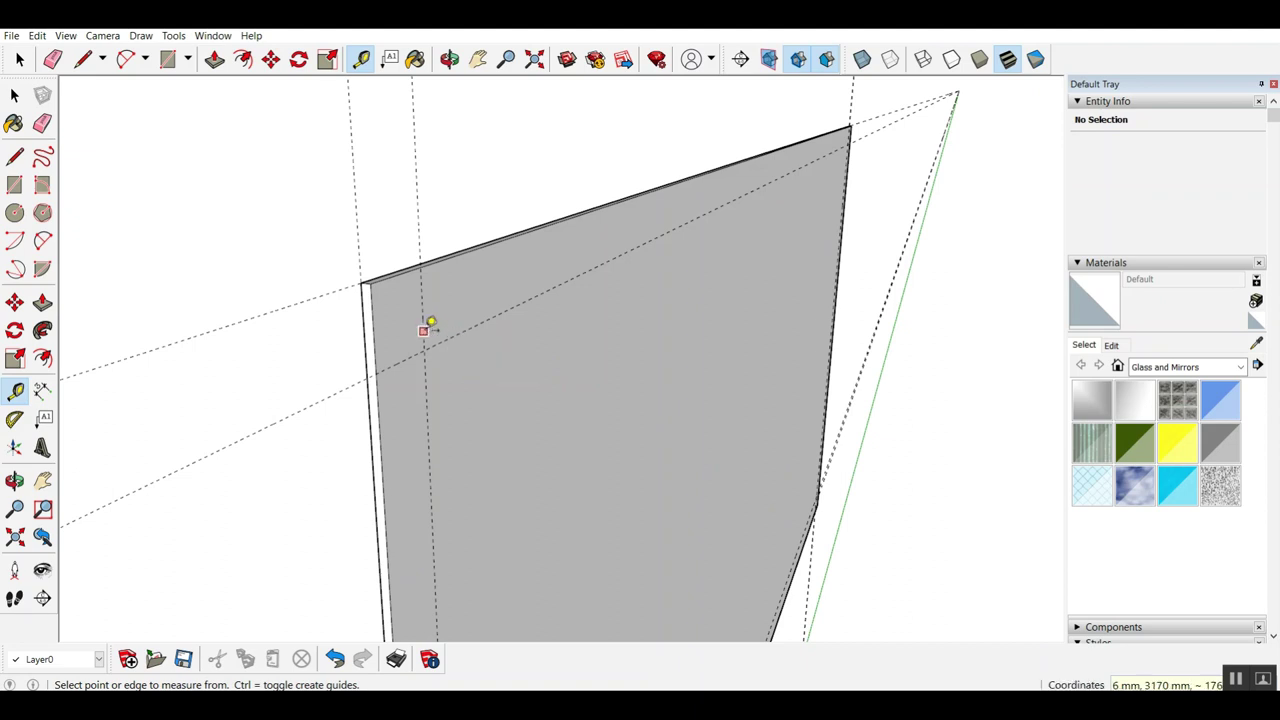
Draw a mitre line from the upper near guide intersection to the board's corner and undo the extra line started down the edge.
key("l")
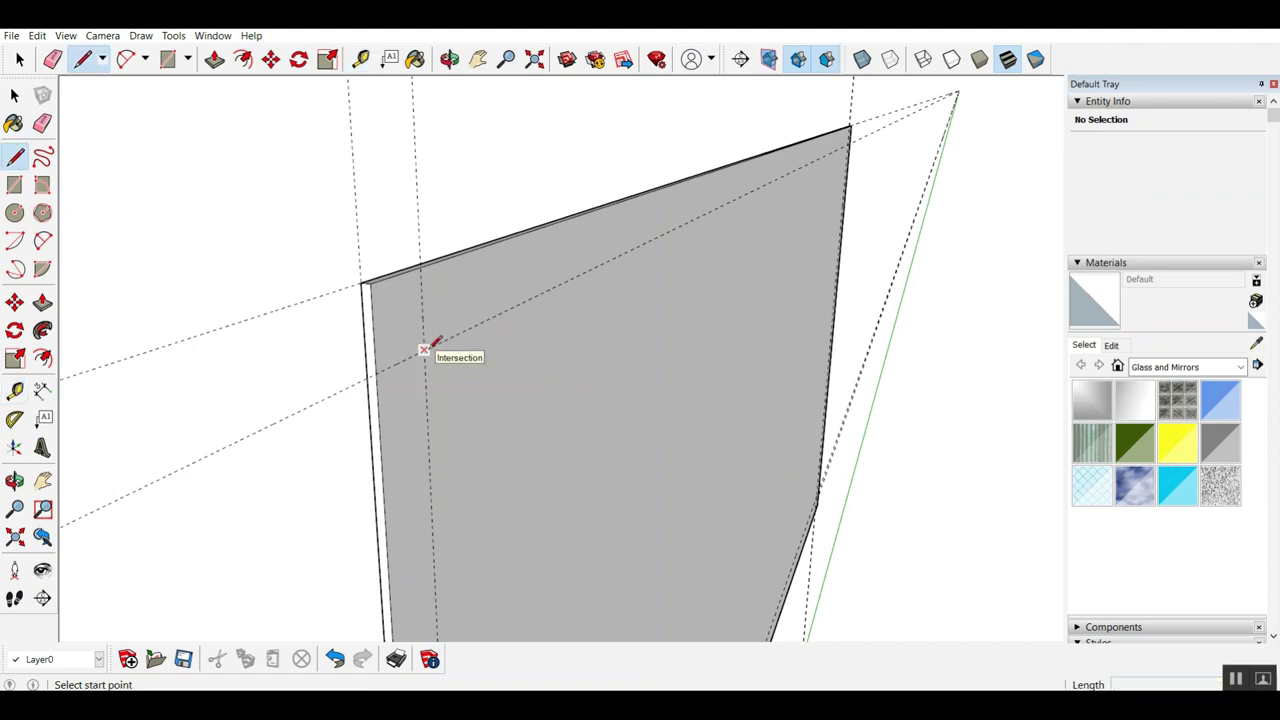
left_click(424, 348)
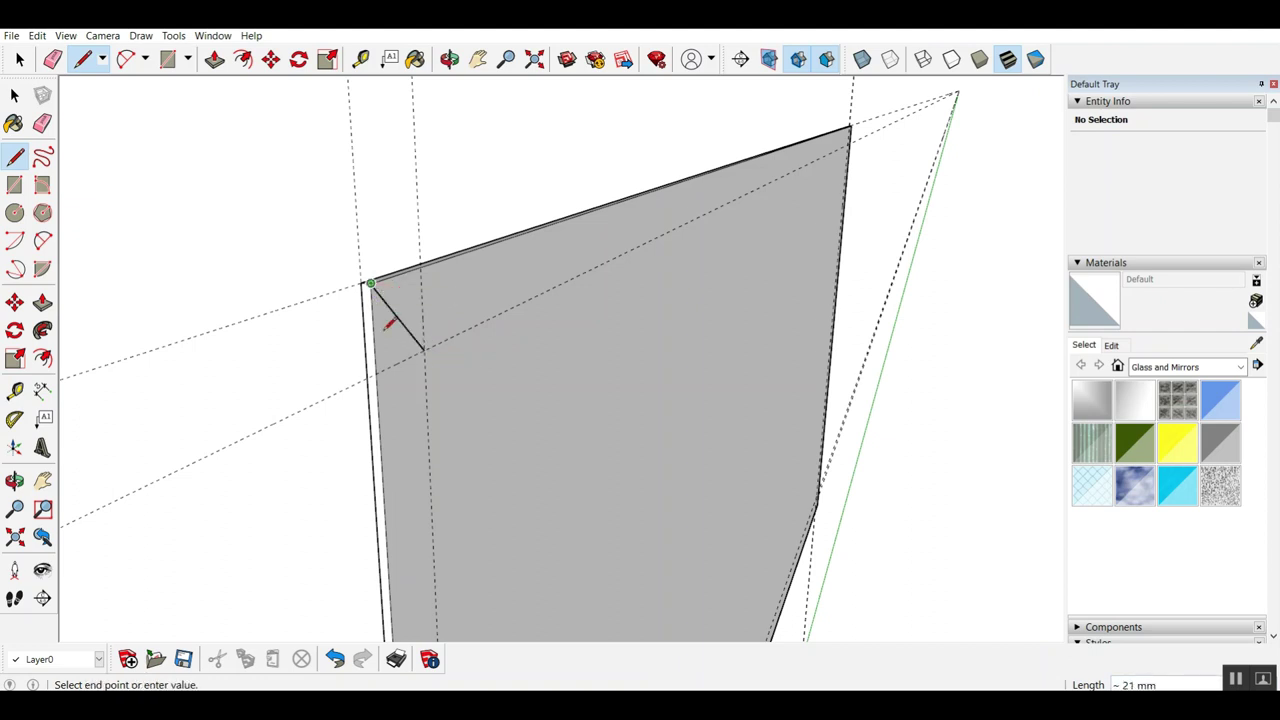
scroll(370, 280, "down", 5)
scroll(380, 320, "up", 4)
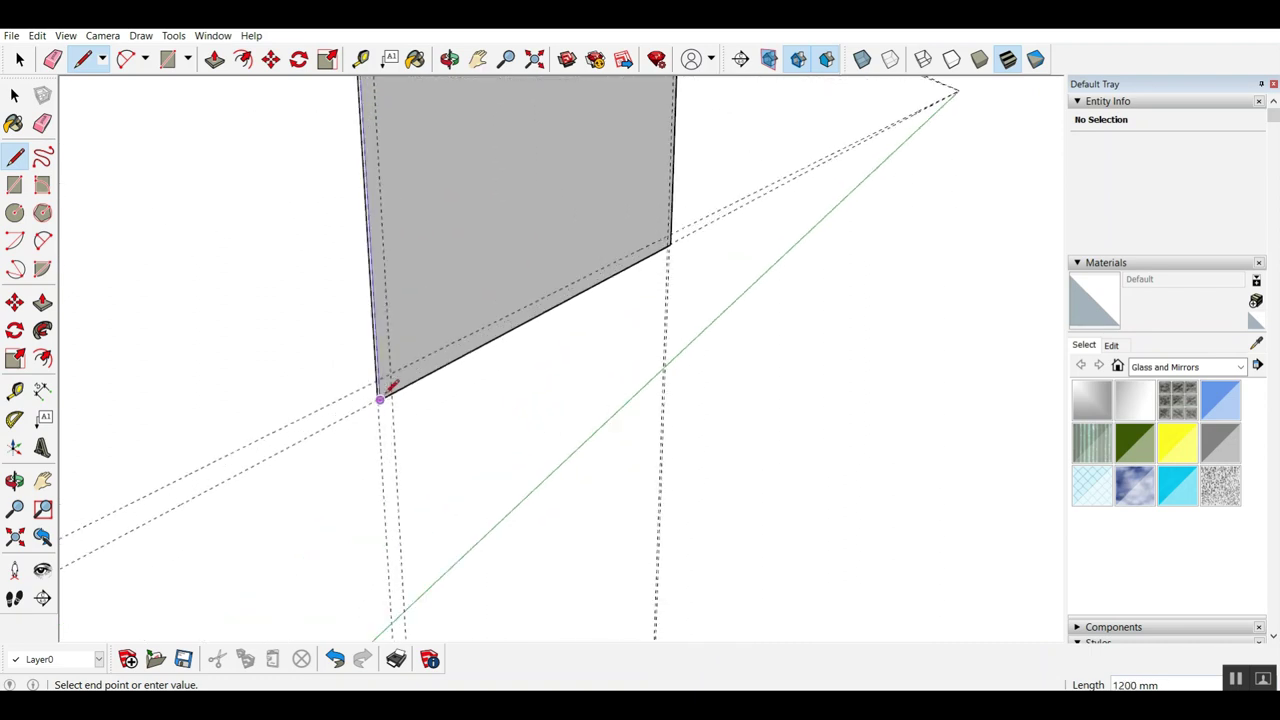
scroll(398, 356, "up", 1)
scroll(398, 356, "up", 1)
key("ctrl+z")
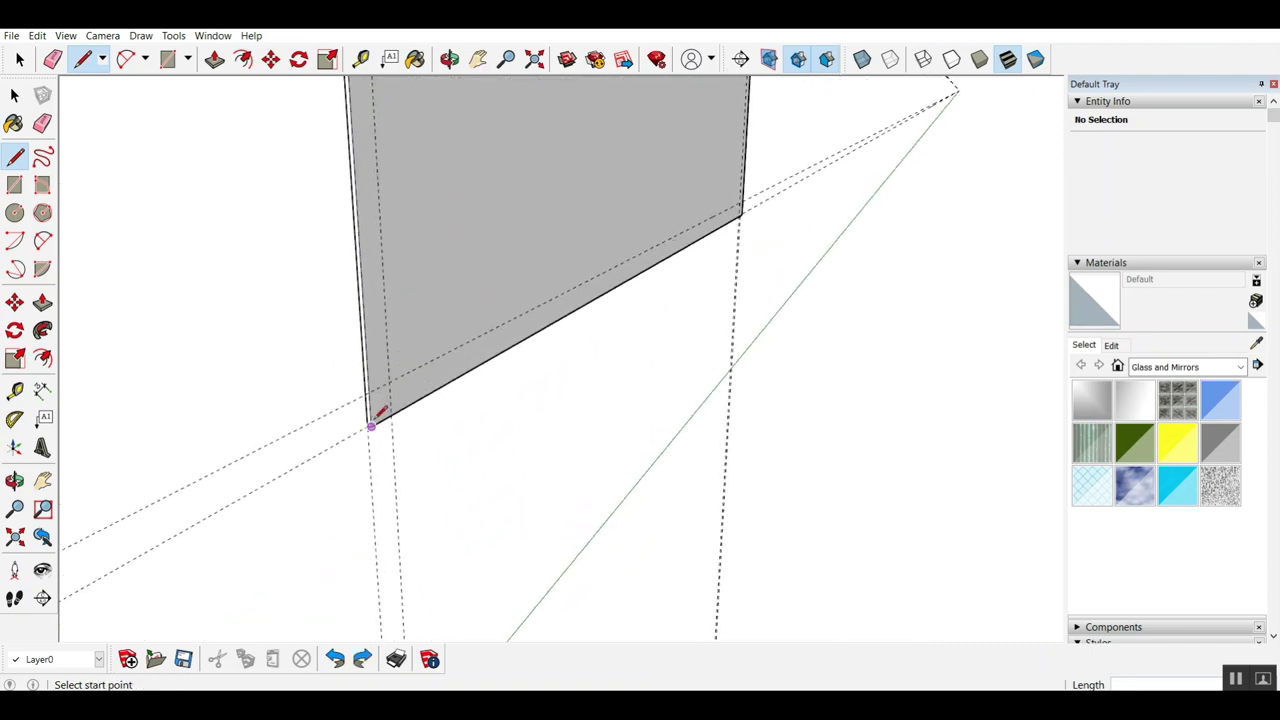
Draw the lower mitre line plus the outer and inner vertical edges to close the strip outline along the board's near vertical edge.
scroll(375, 430, "down", 2)
scroll(376, 437, "up", 1)
left_click(375, 442)
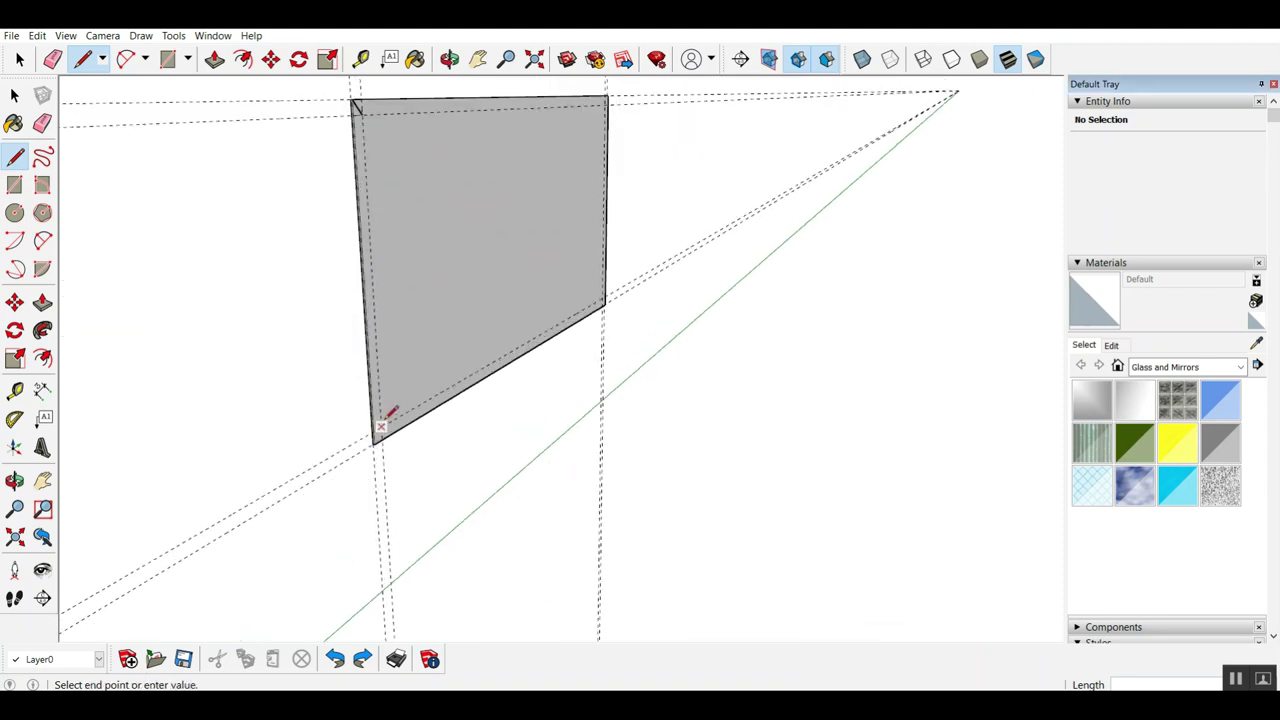
left_click(352, 100)
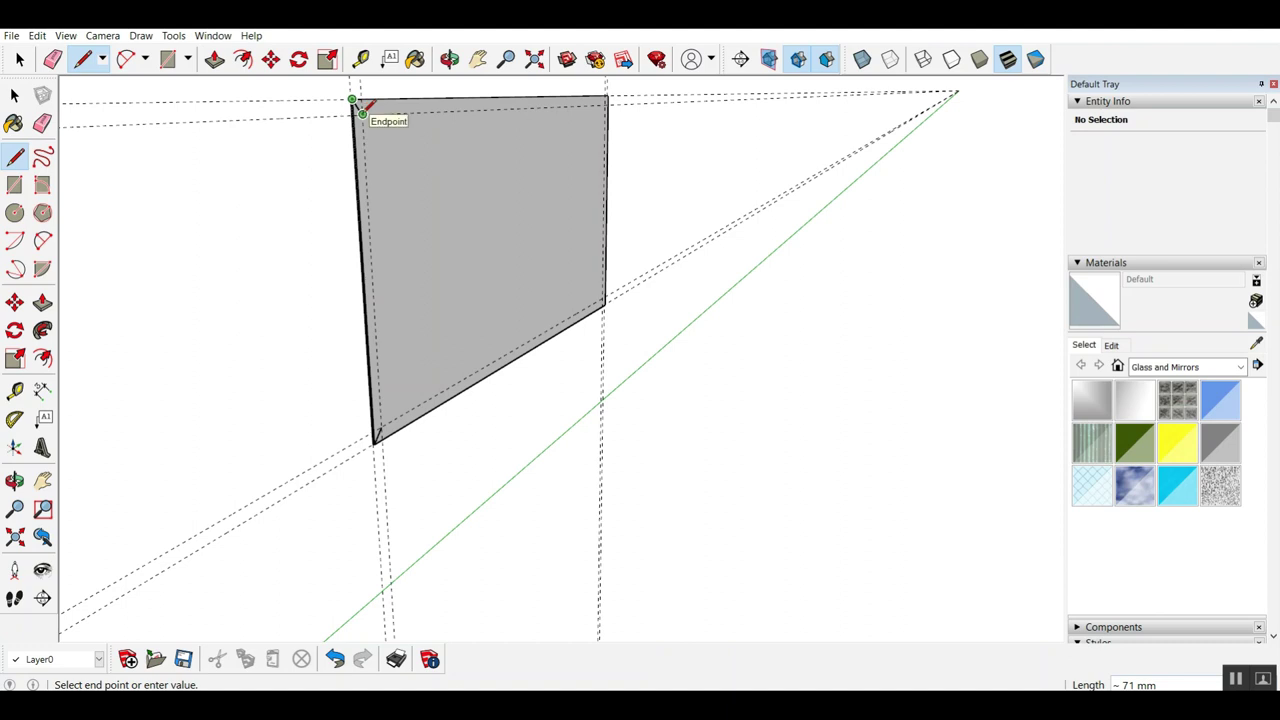
key("Escape")
left_click(362, 112)
left_click(380, 427)
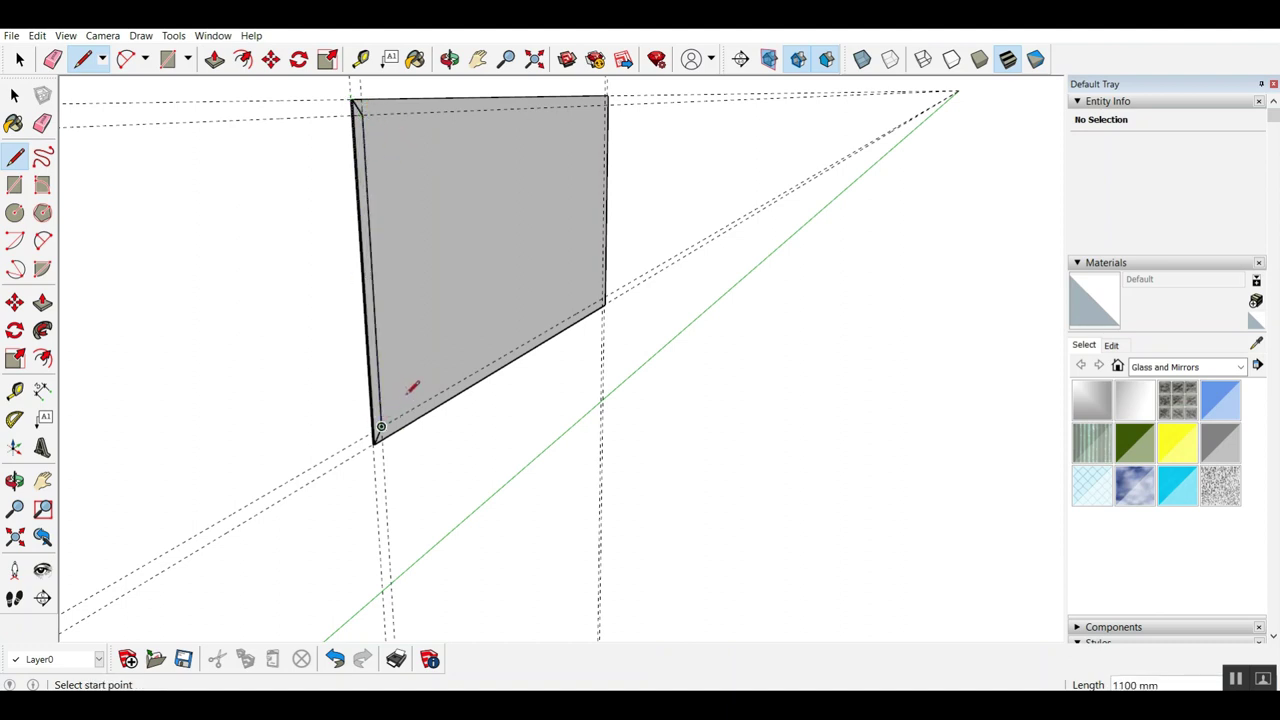
Push/Pull the mitred vertical strip face out by 25 mm.
middle_click_drag(403, 370, 380, 170)
key("p")
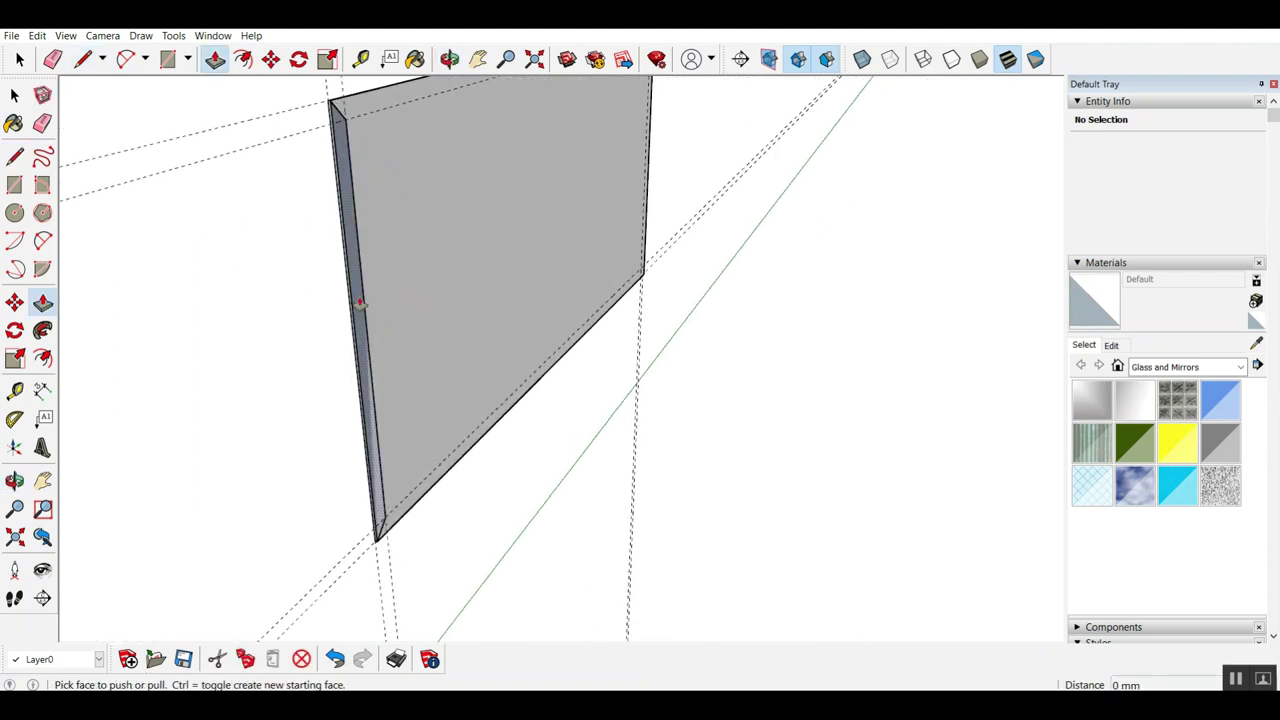
left_click(364, 298)
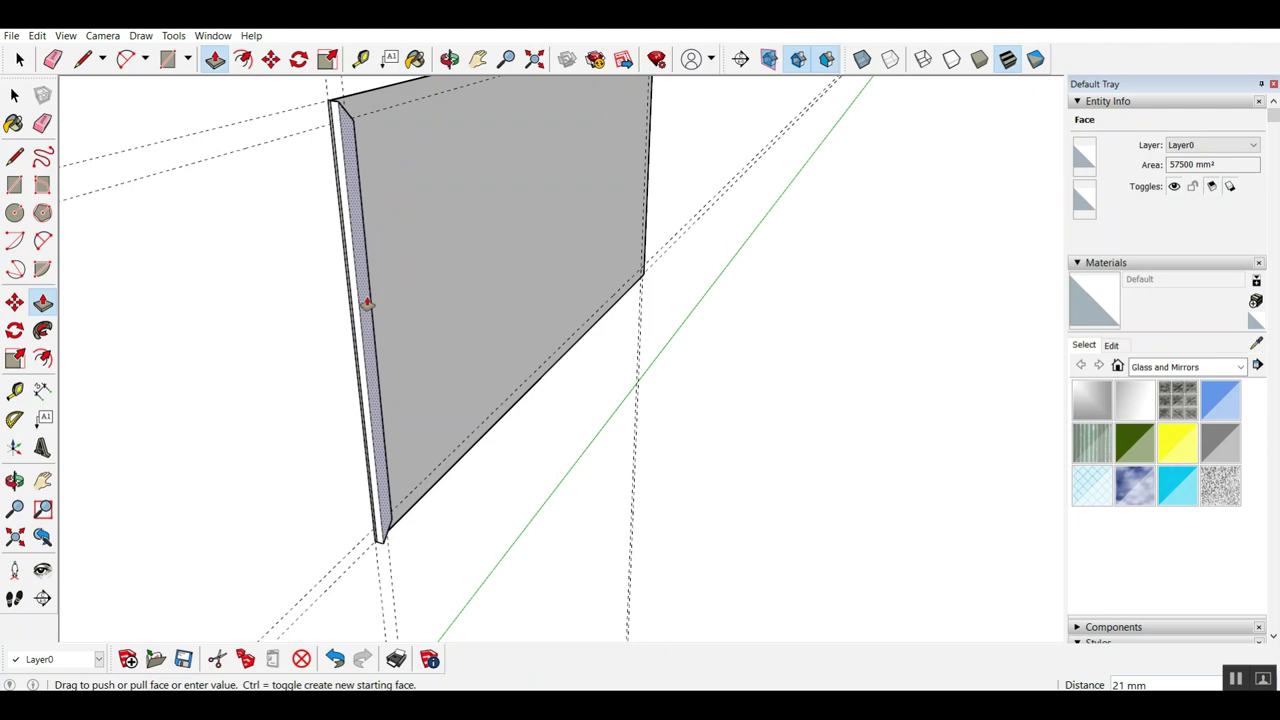
type("25")
key("Return")
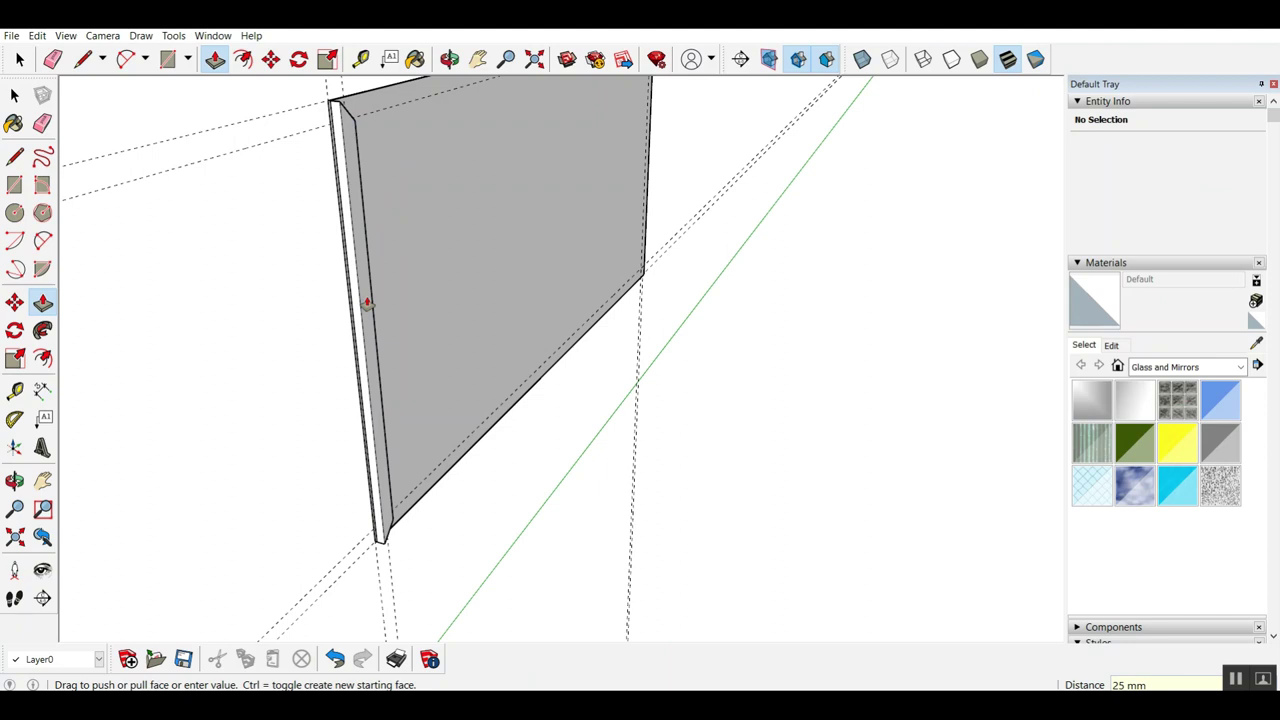
Select all the geometry of the extruded vertical strip and make it a group.
middle_click_drag(410, 418, 339, 451)
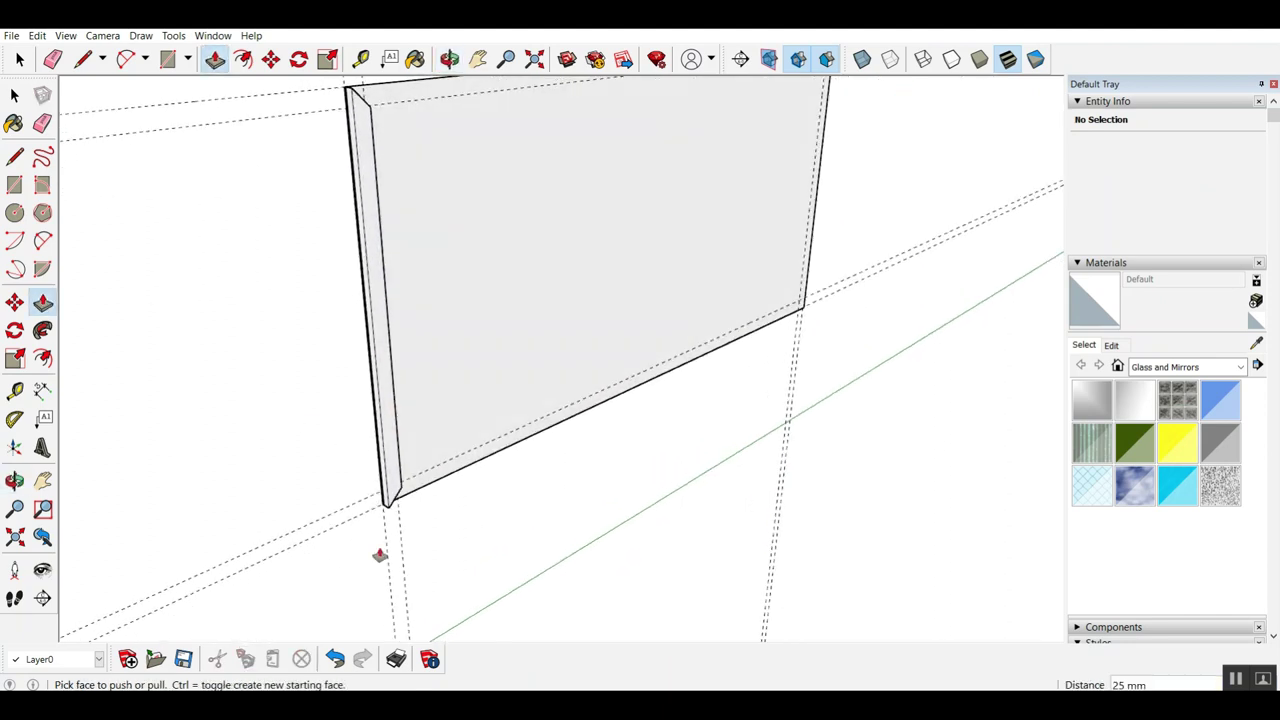
scroll(339, 451, "down", 3)
scroll(551, 300, "up", 4)
middle_click_drag(551, 300, 530, 276)
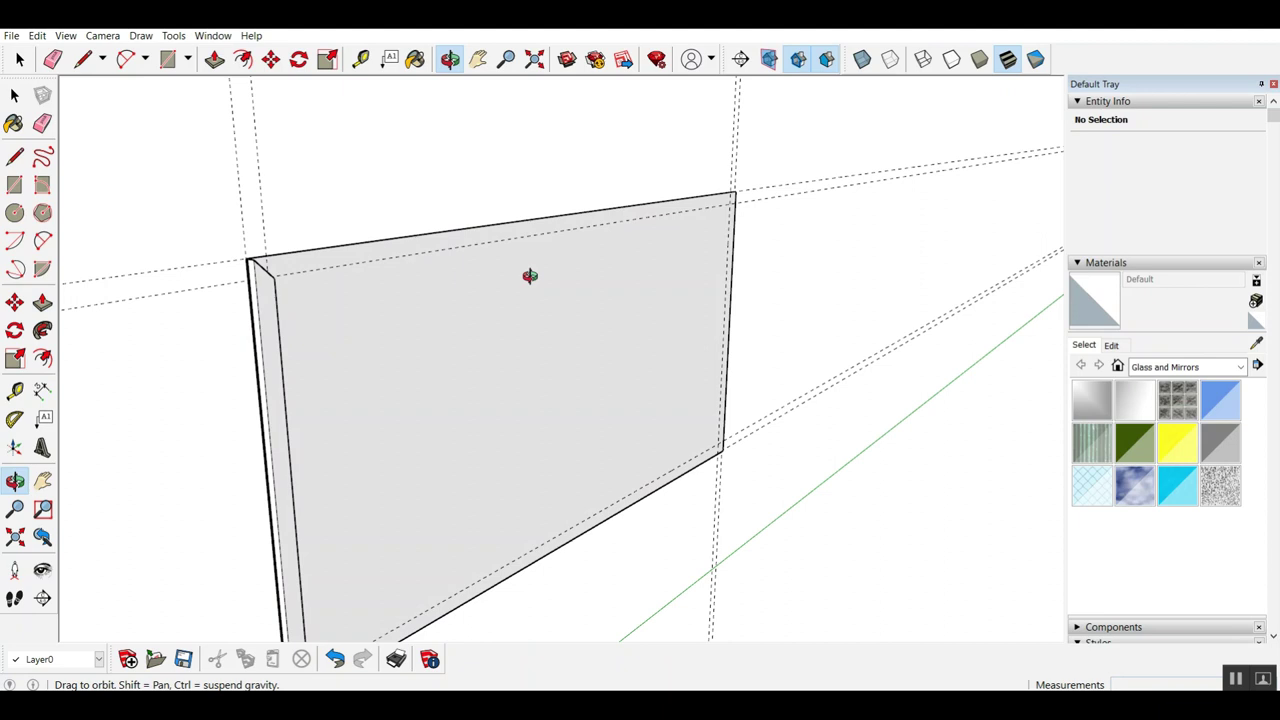
key("space")
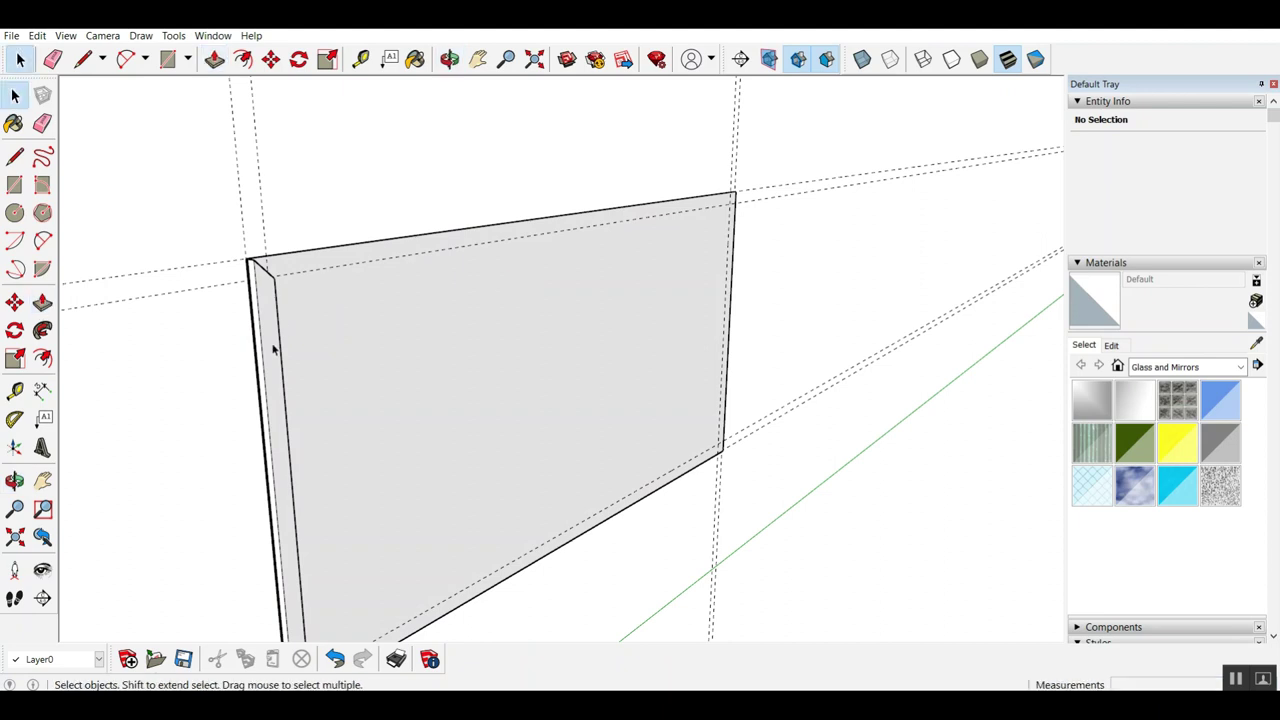
triple_click(272, 348)
right_click(274, 347)
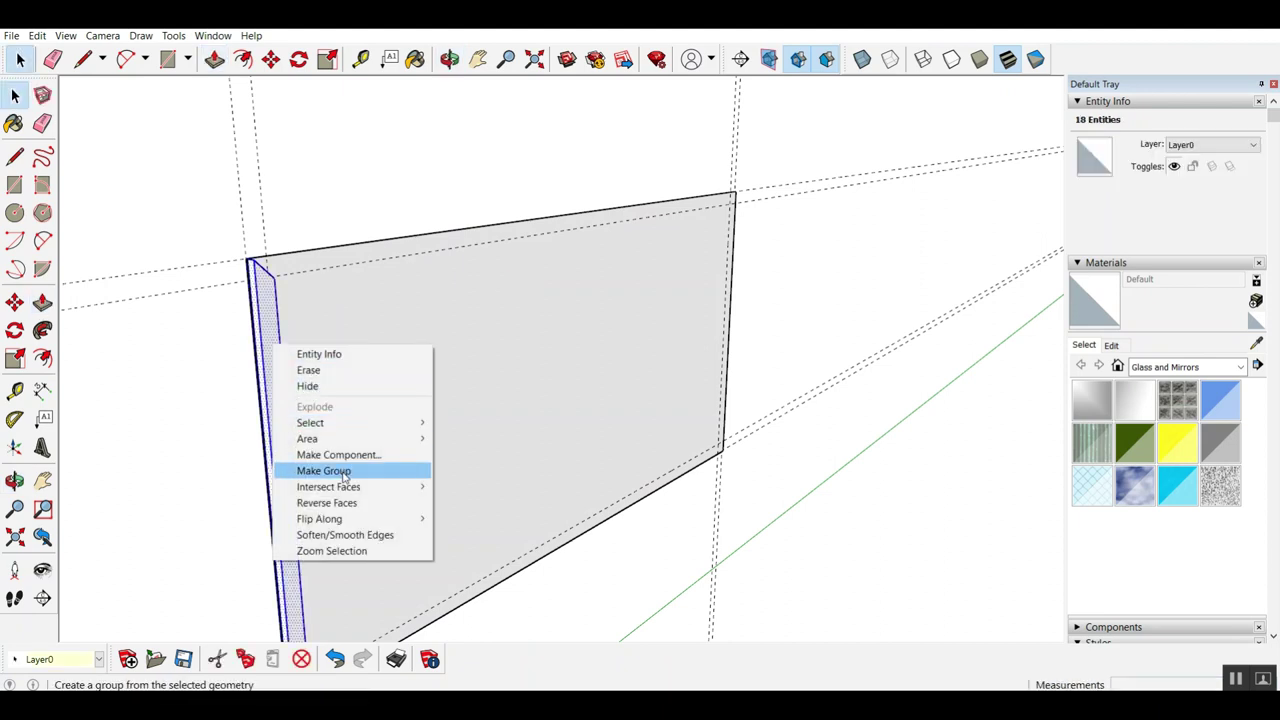
left_click(345, 471)
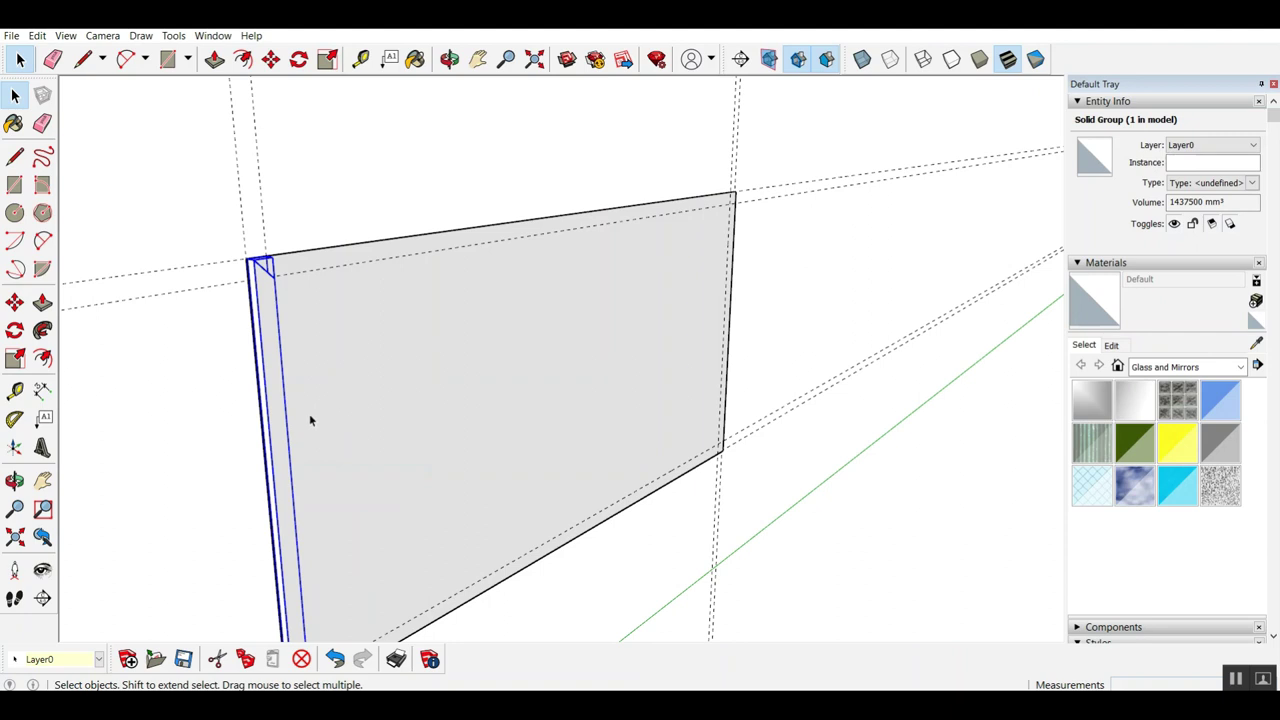
Copy the vertical strip group about 941 mm along the board's lower edge towards the far end.
key("m")
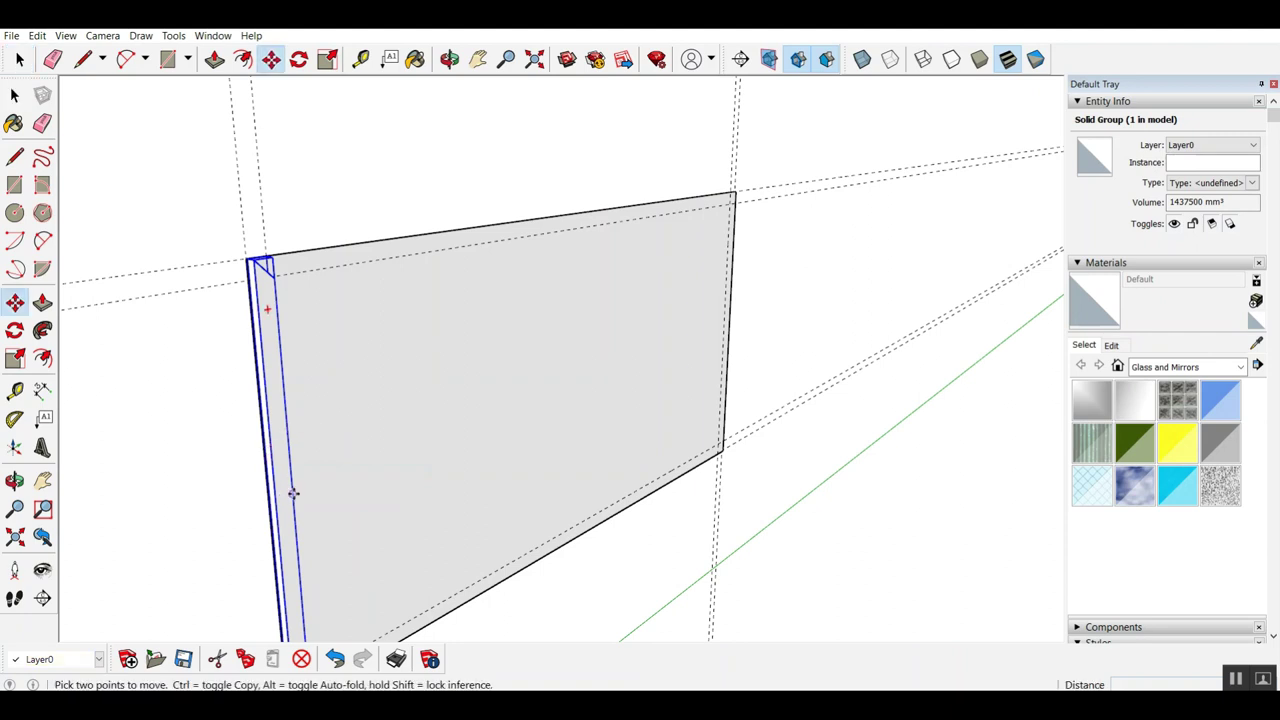
middle_click_drag(314, 331, 329, 523)
key("ctrl")
left_click(326, 486)
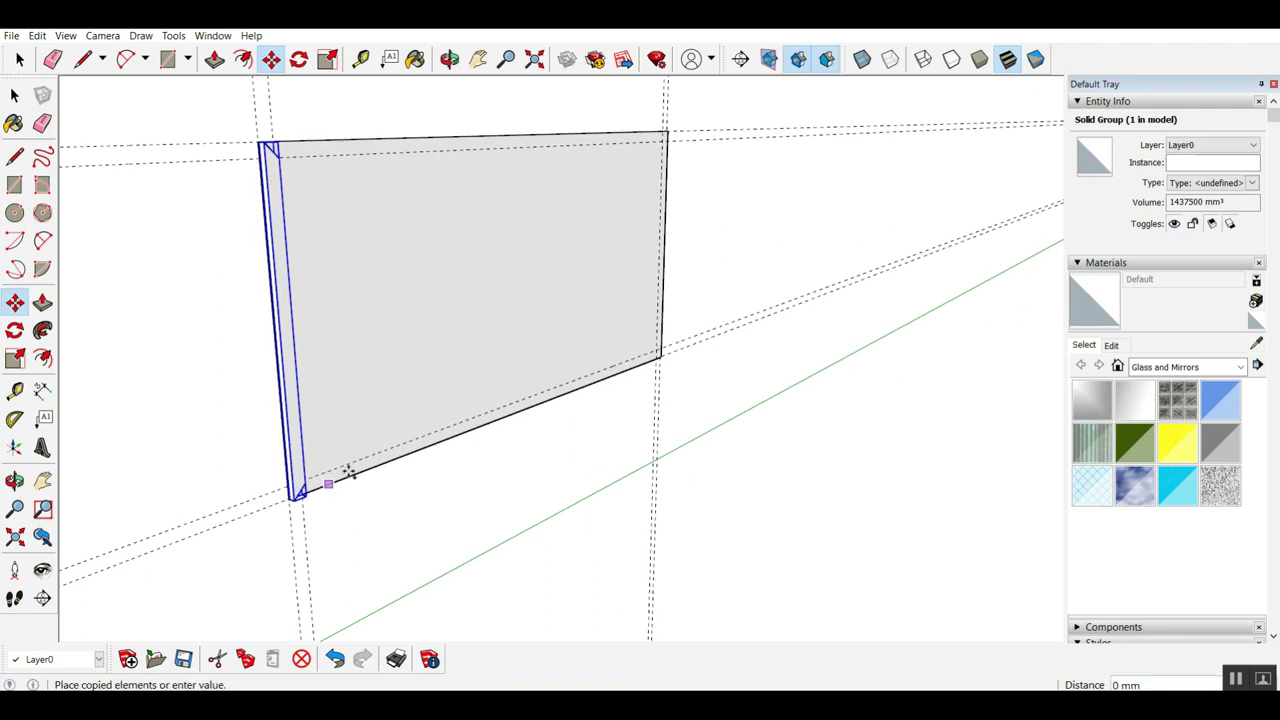
left_click(503, 418)
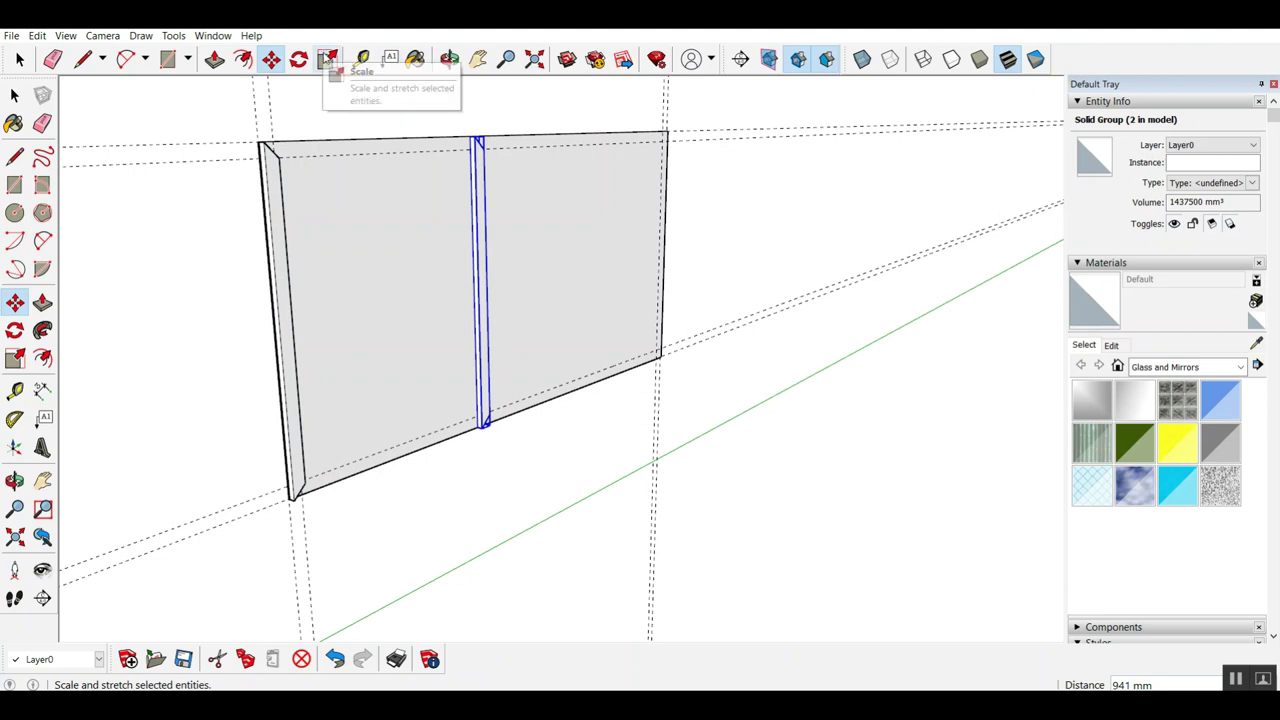
Mirror the copied strip by scaling it by -1 along the green axis.
left_click(327, 59)
scroll(474, 290, "up", 3)
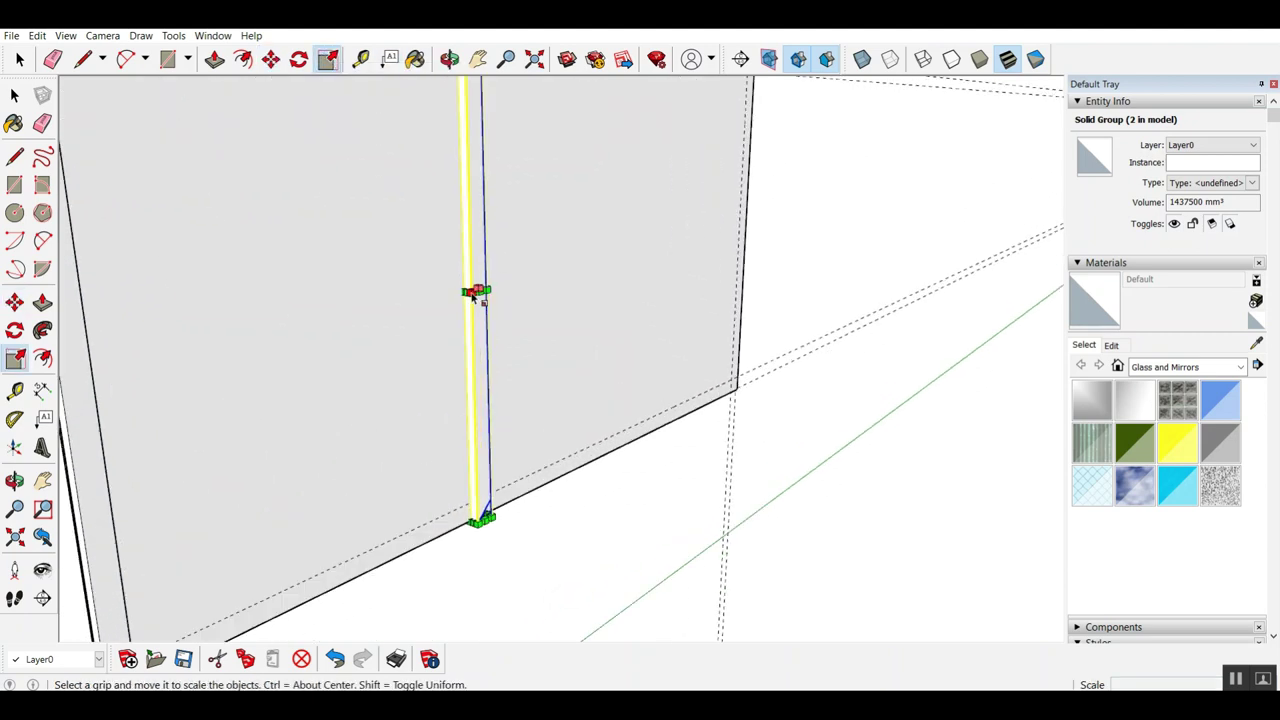
scroll(472, 293, "up", 3)
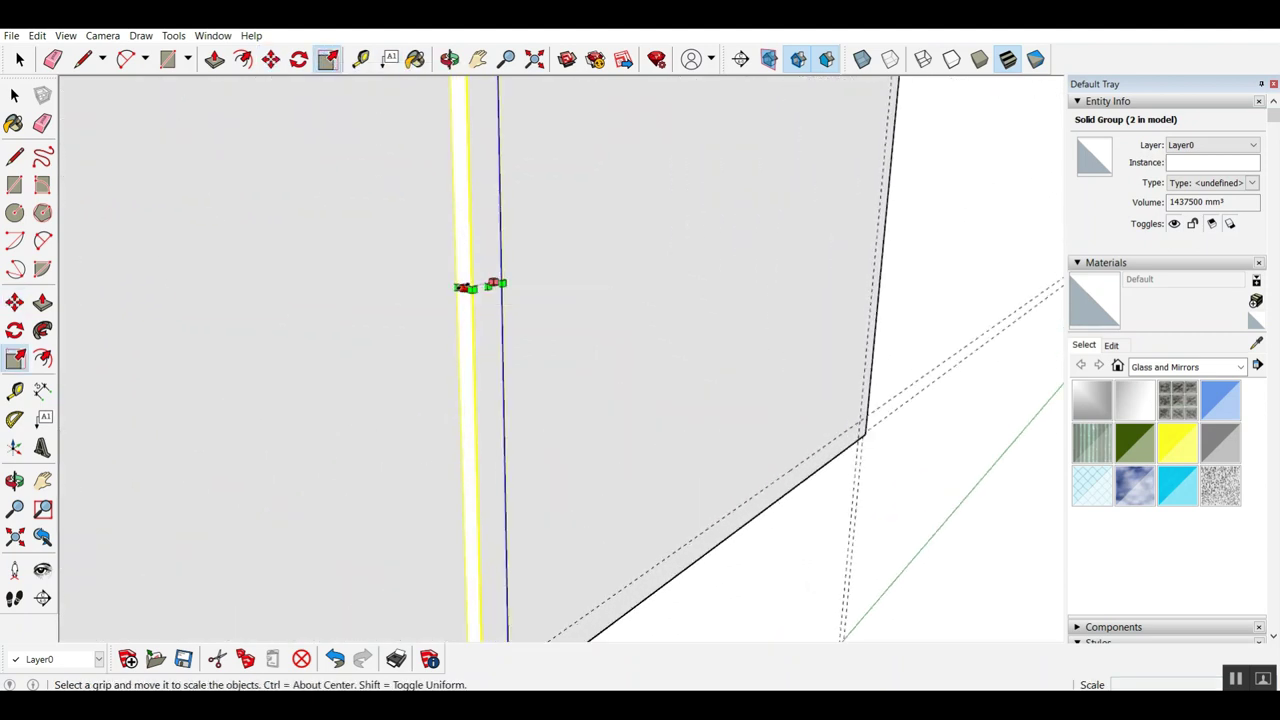
left_click(493, 283)
type("1")
key("Return")
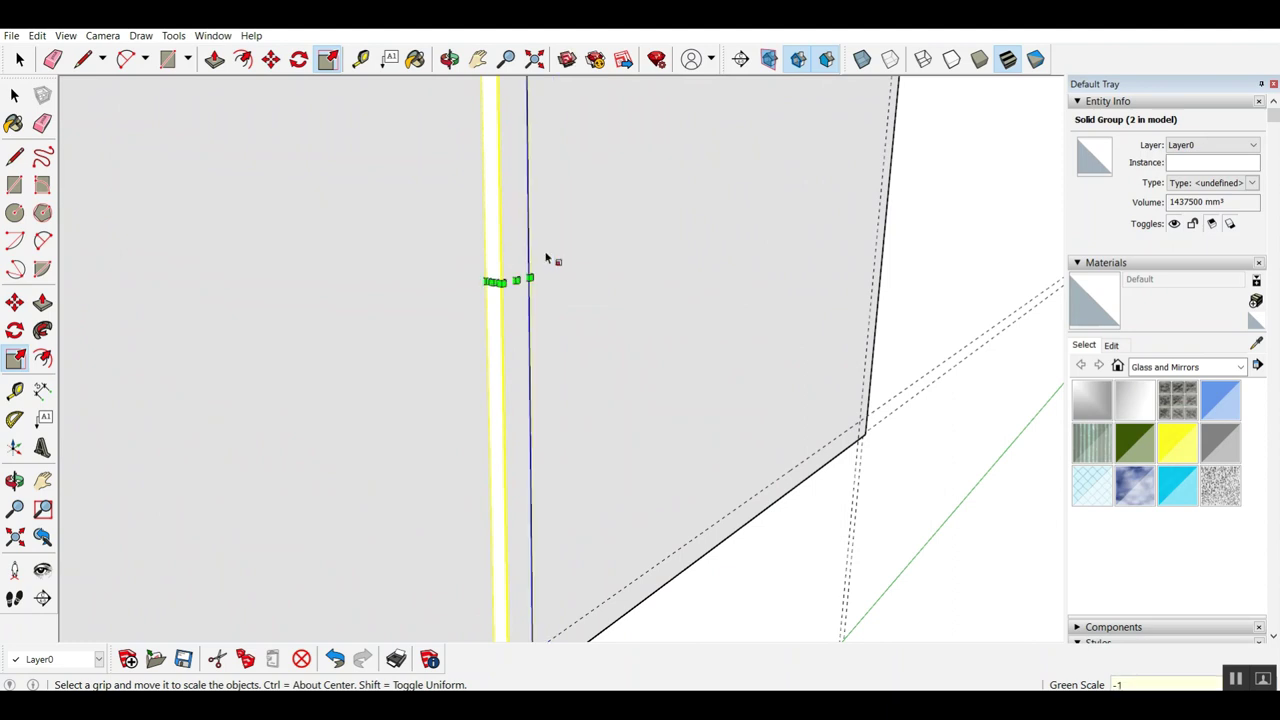
scroll(556, 386, "down", 3)
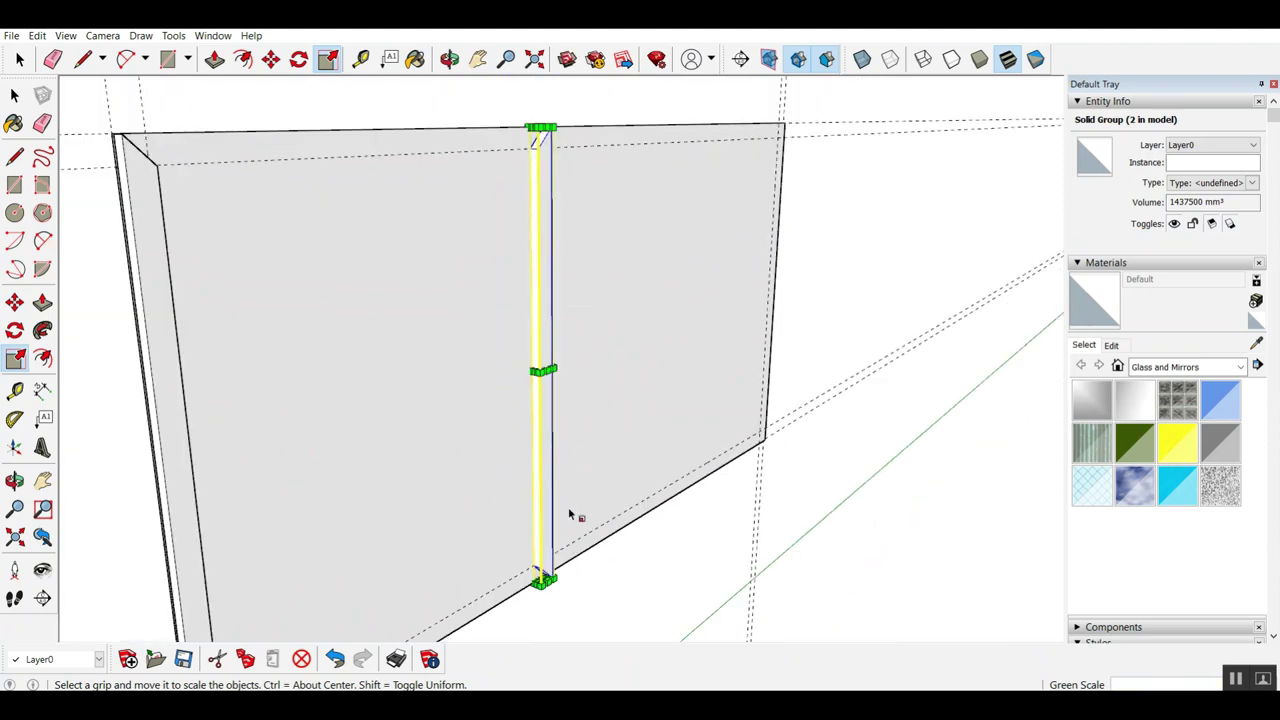
key("space")
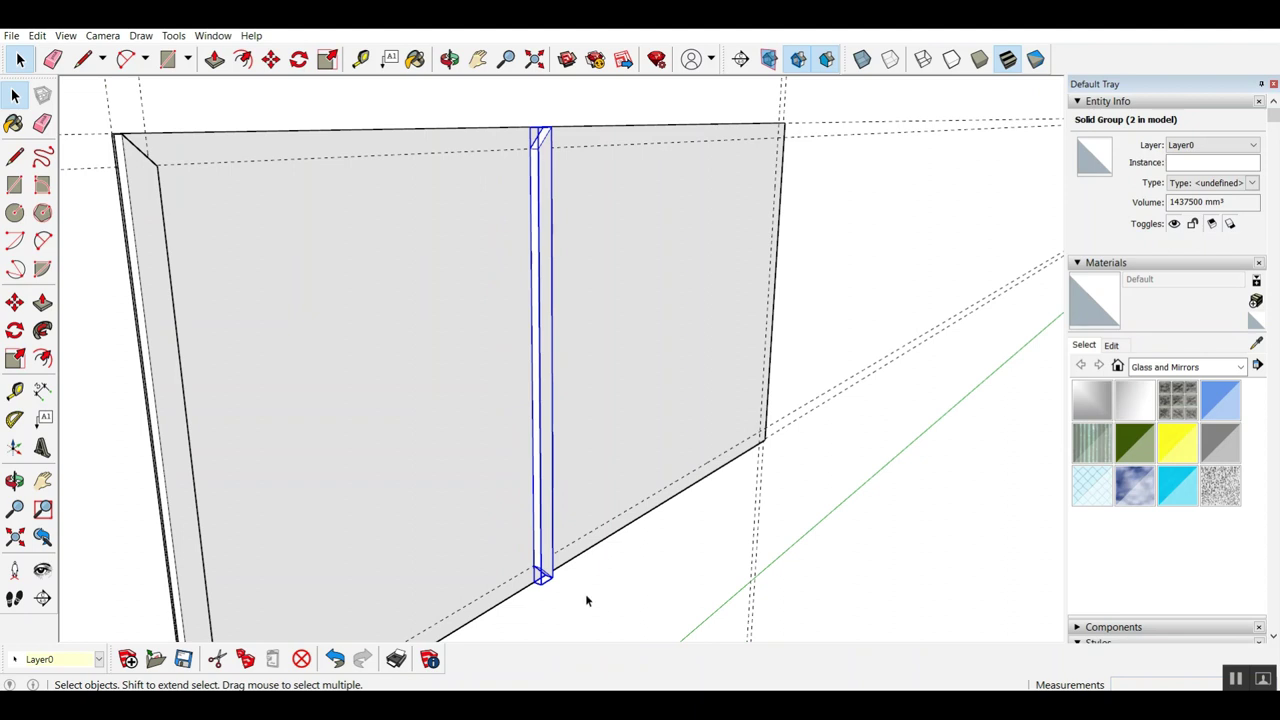
Move the mirrored strip by its lower outer corner onto the board's far lower corner.
key("m")
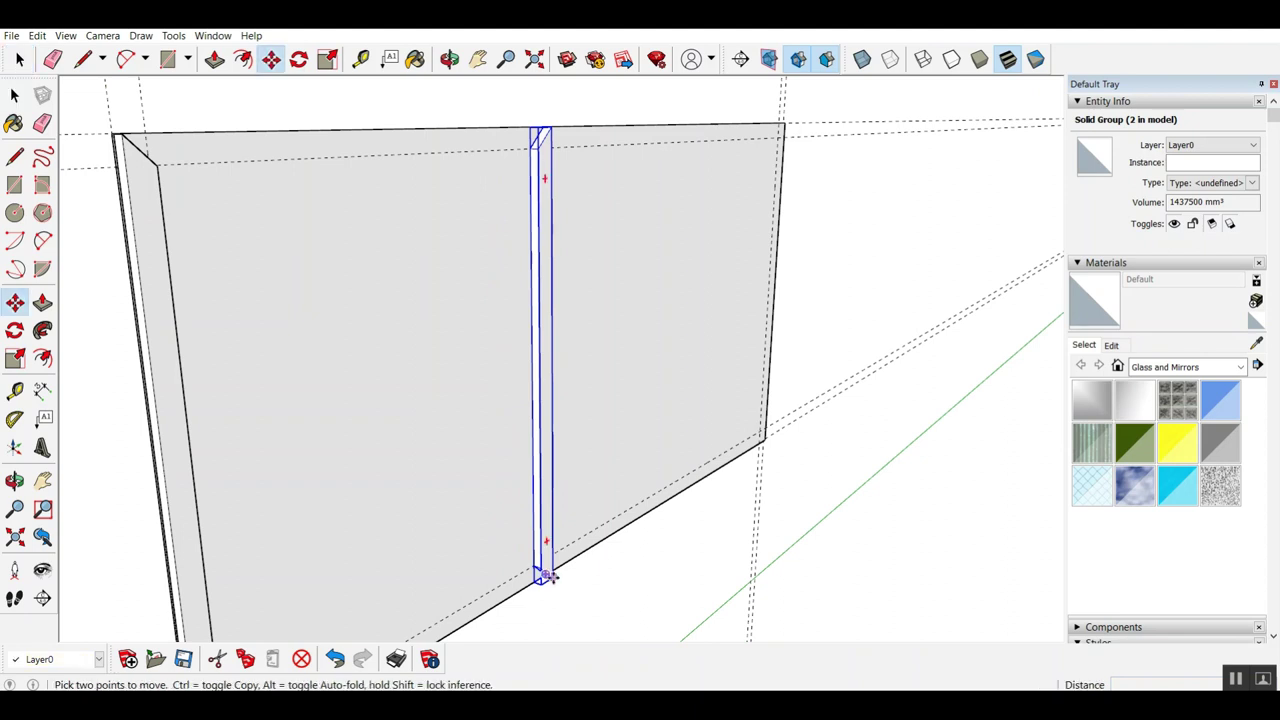
scroll(543, 577, "up", 4)
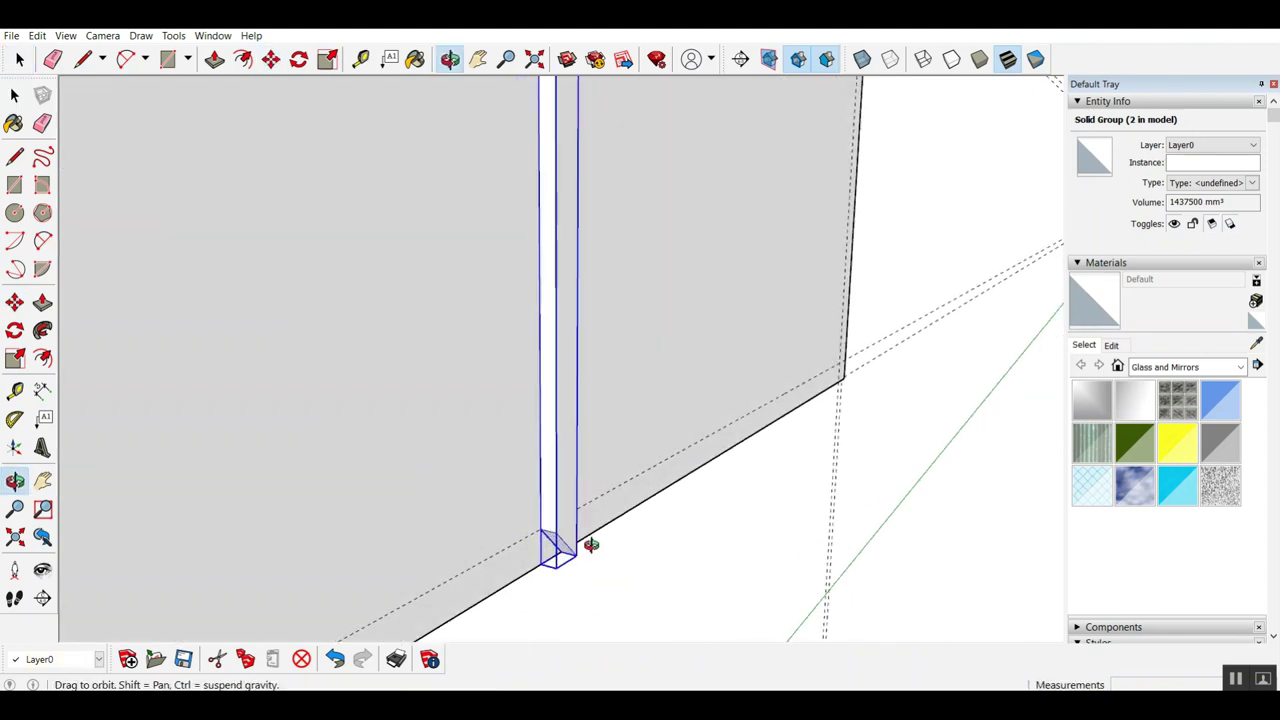
left_click(557, 550)
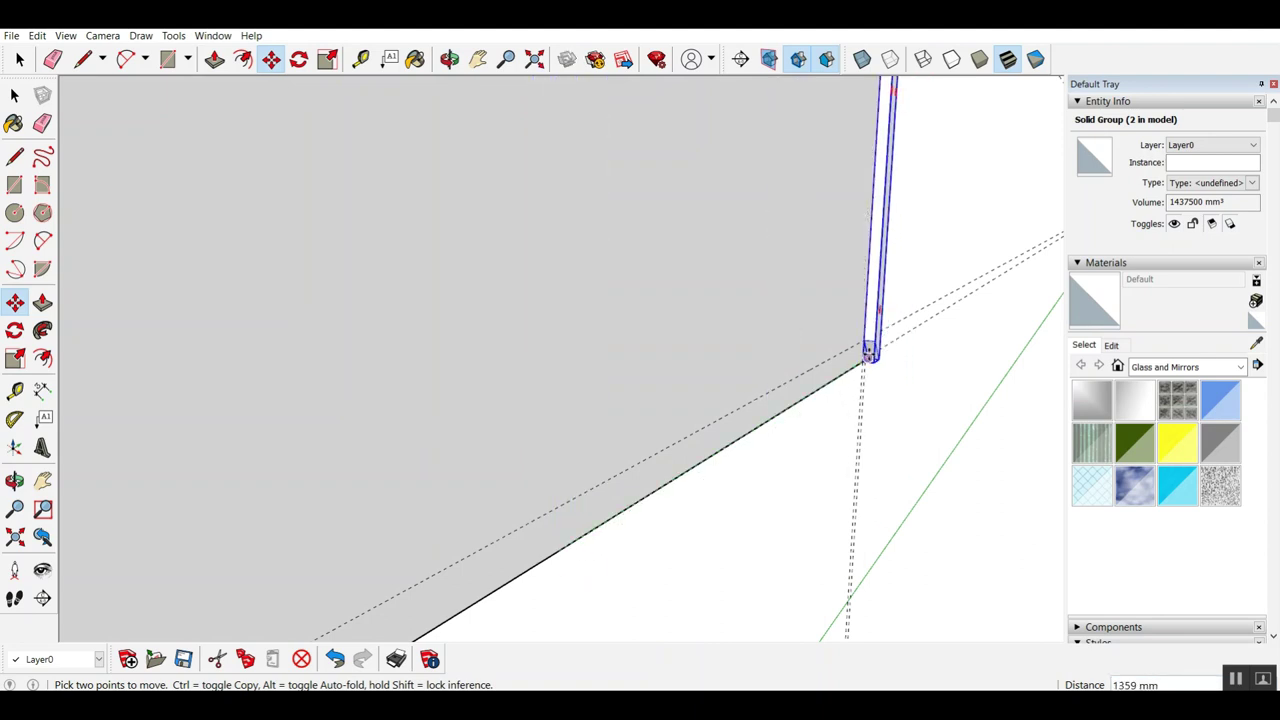
left_click(869, 352)
Draw a line along the upper guide between the inner mitre corners of both vertical strips to outline the upper strip.
scroll(846, 460, "down", 3)
middle_click_drag(906, 154, 640, 503)
scroll(869, 425, "up", 4)
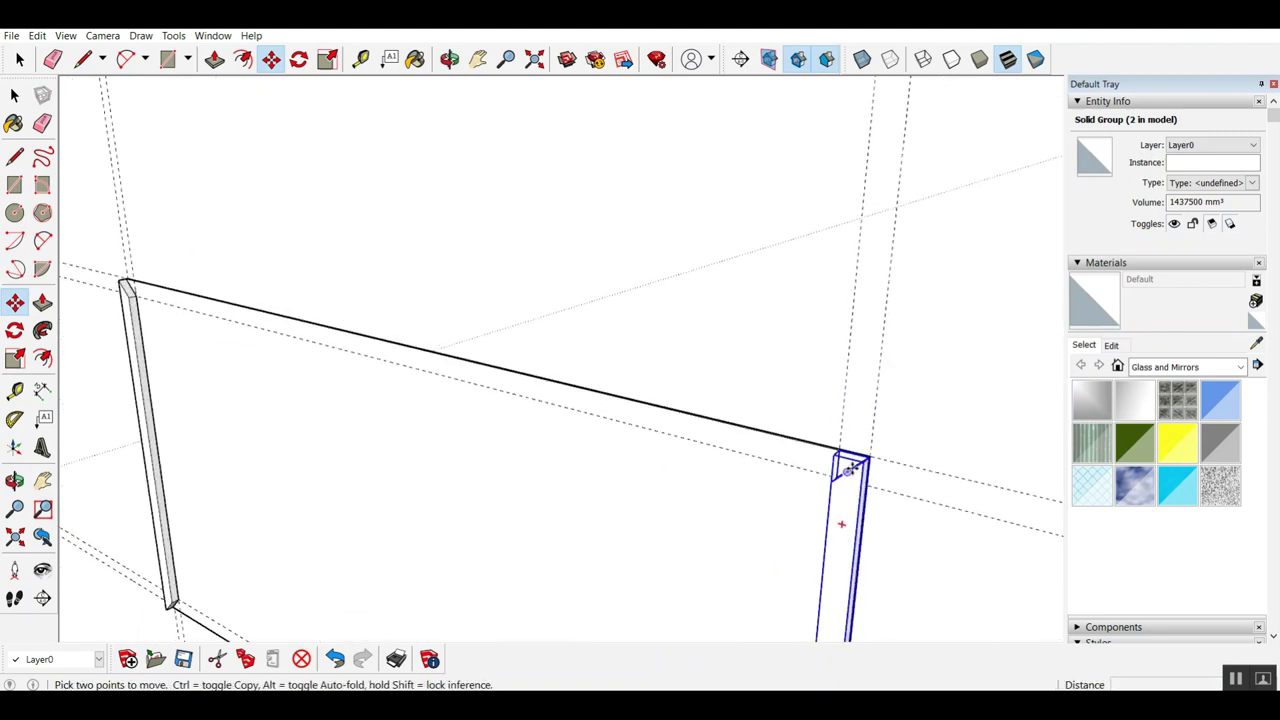
middle_click_drag(845, 472, 890, 482)
scroll(900, 470, "down", 5)
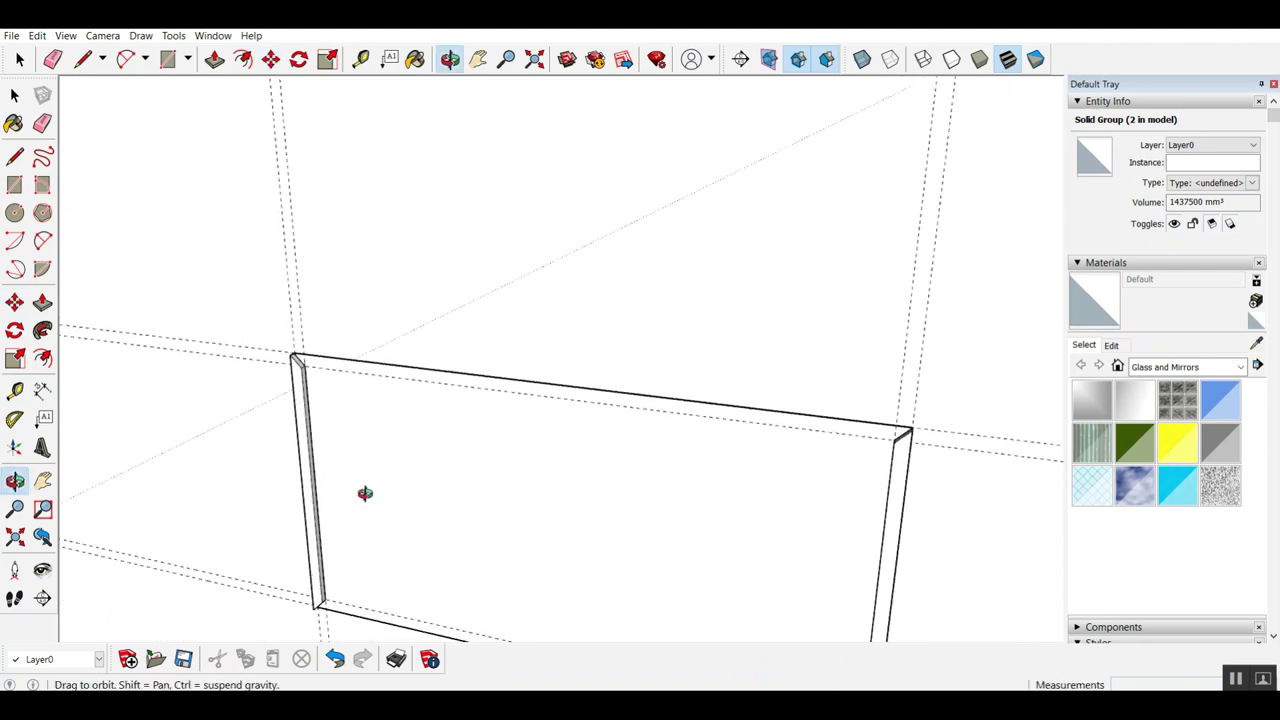
middle_click_drag(363, 491, 785, 451)
scroll(402, 429, "up", 3)
key("space")
middle_click_drag(419, 429, 486, 382)
scroll(409, 457, "up", 2)
scroll(497, 334, "up", 3)
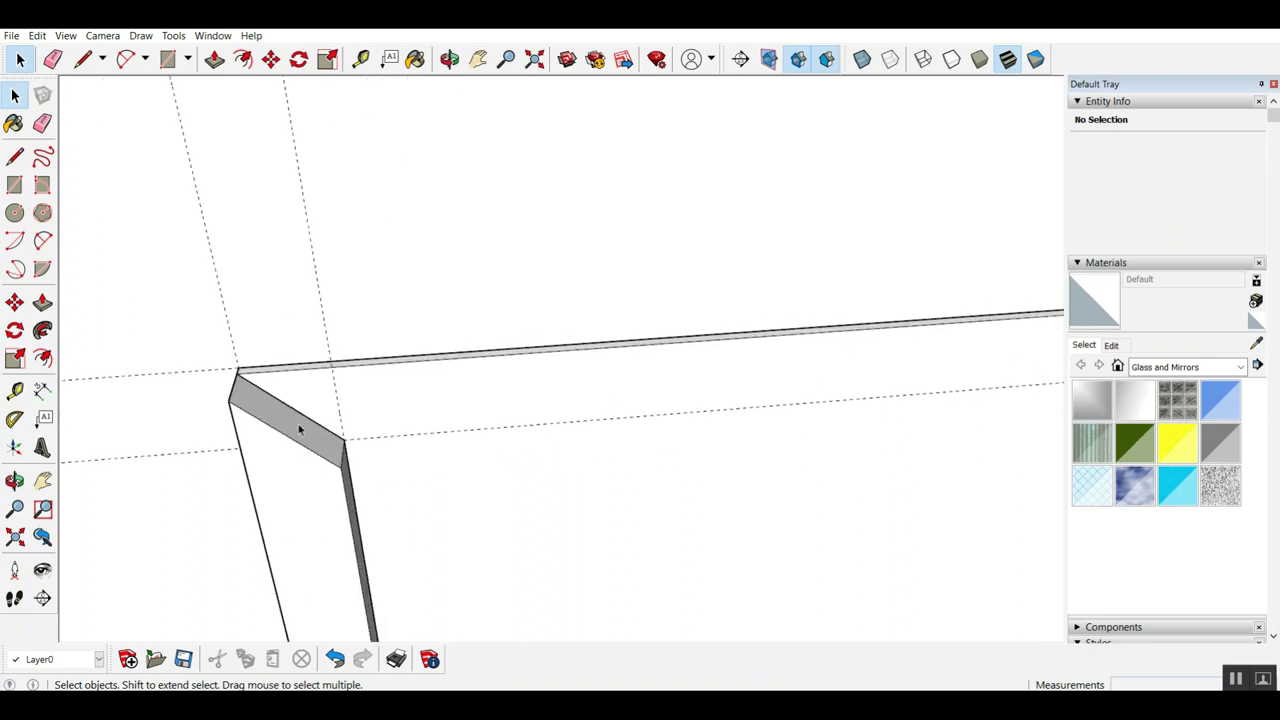
key("l")
left_click(343, 438)
middle_click_drag(215, 405, 386, 431)
scroll(386, 431, "up", 2)
middle_click_drag(566, 390, 640, 450)
left_click(637, 451)
scroll(620, 490, "down", 3)
scroll(457, 409, "up", 3)
left_click(460, 416)
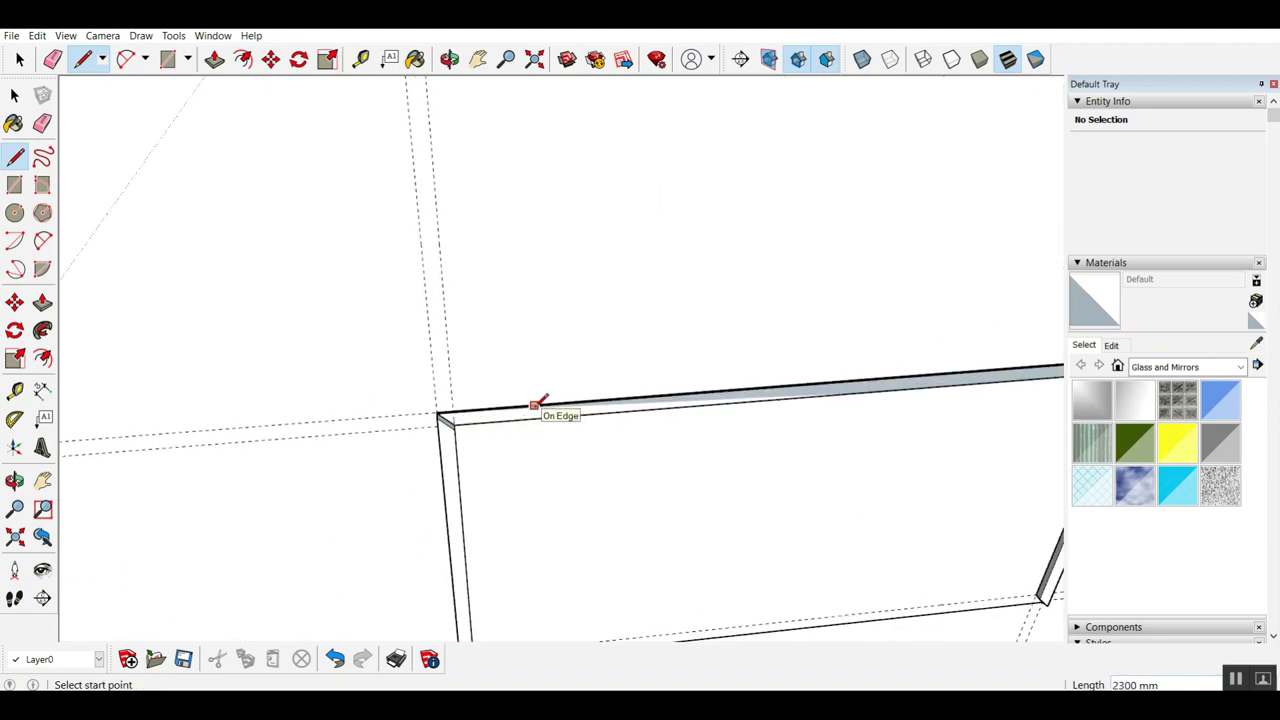
Push/Pull the upper strip face out to match the depth of the vertical strips.
key("p")
left_click(509, 417)
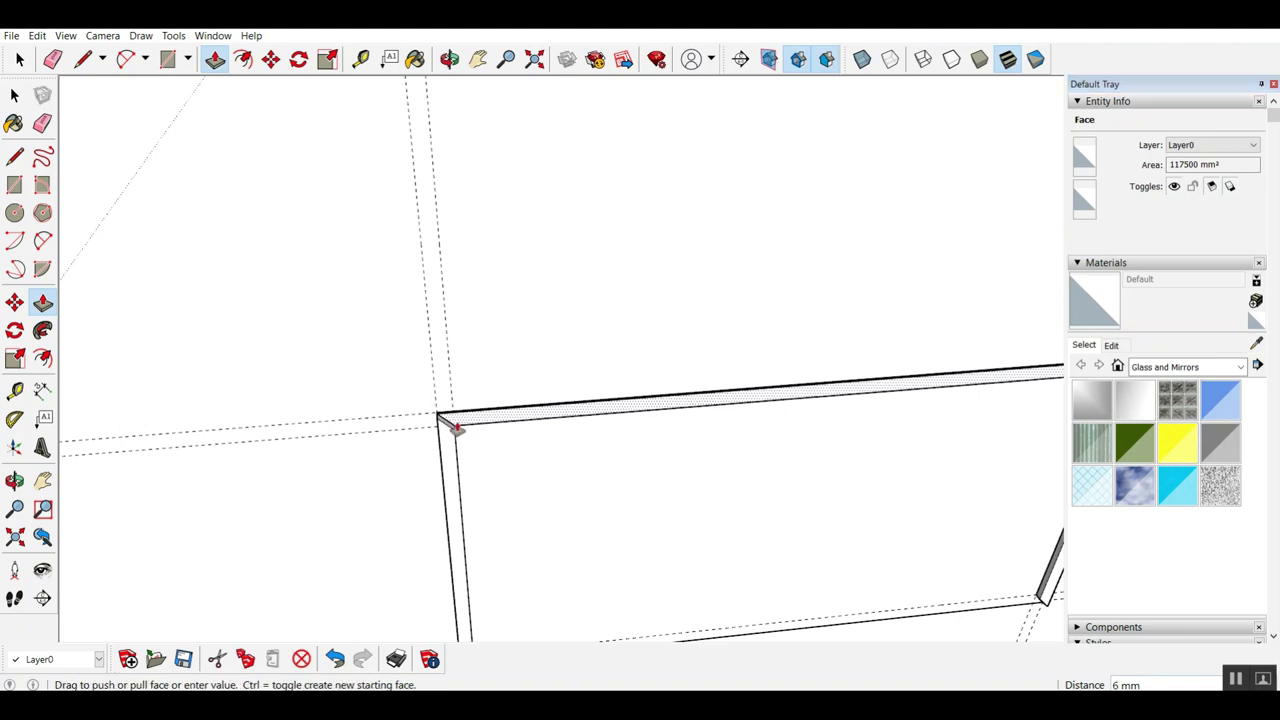
left_click(471, 414)
mouse_move(471, 414)
middle_mouse_down()
mouse_move(700, 398)
mouse_move(534, 452)
middle_mouse_up()
Select all the geometry of the extruded upper strip and make it a group.
key("space")
triple_click(566, 438)
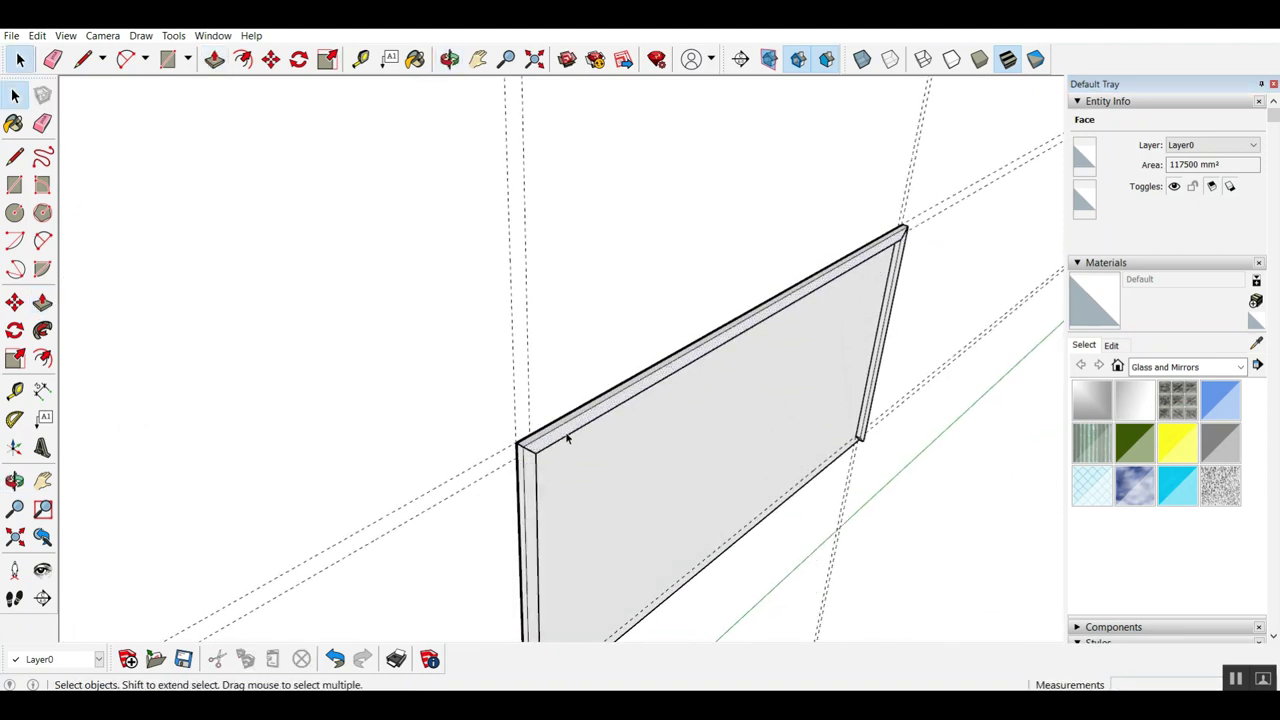
right_click(566, 438)
left_click(613, 559)
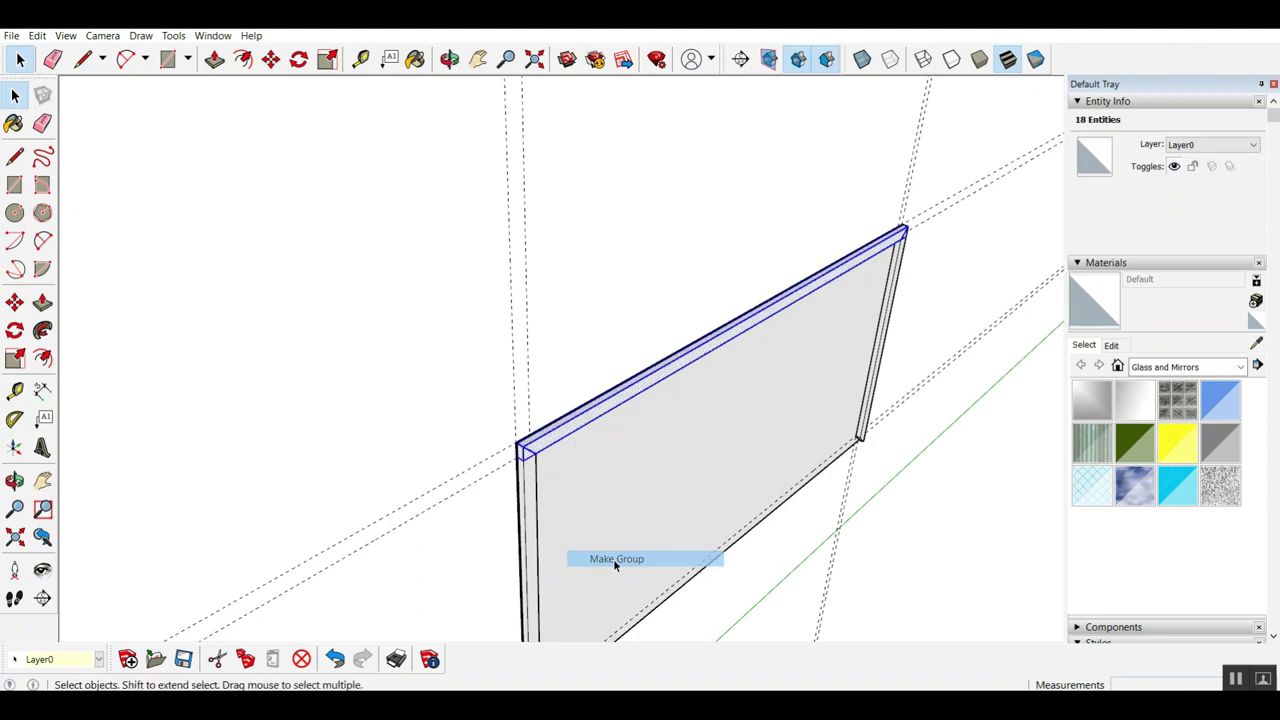
Copy the upper strip group about 304 mm straight down the board.
key("m")
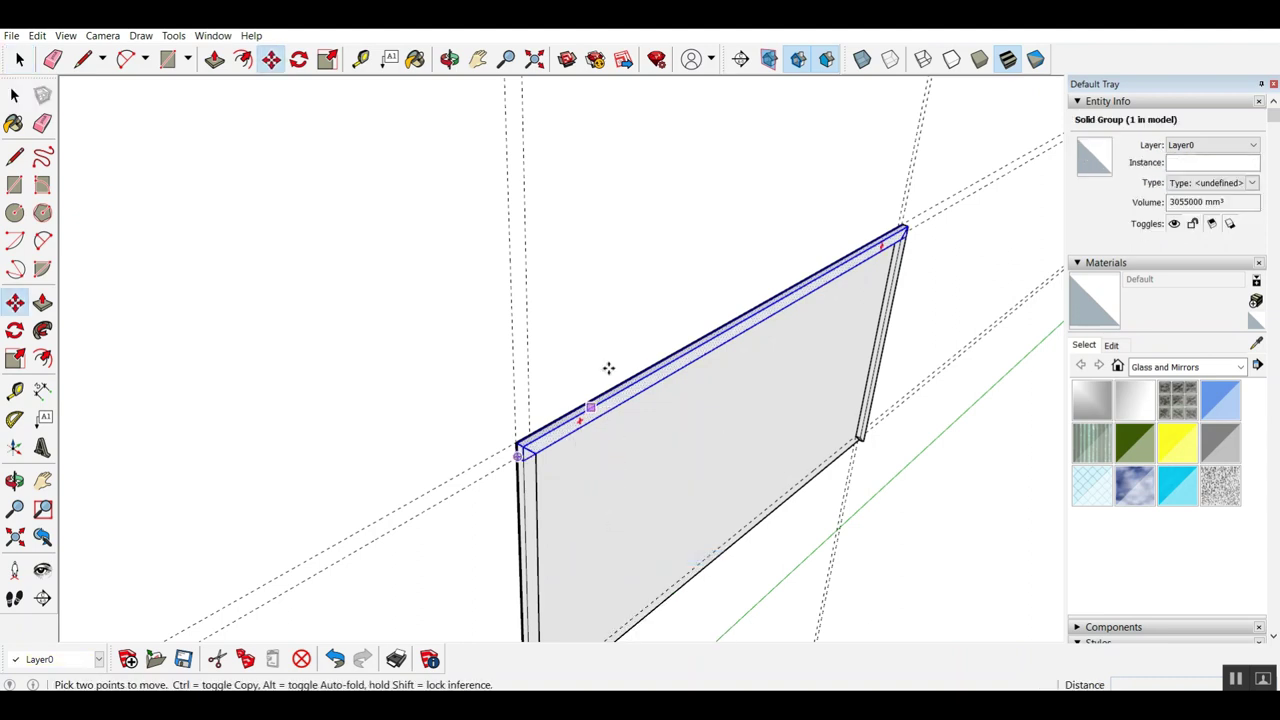
scroll(580, 452, "down", 2)
scroll(563, 491, "up", 2)
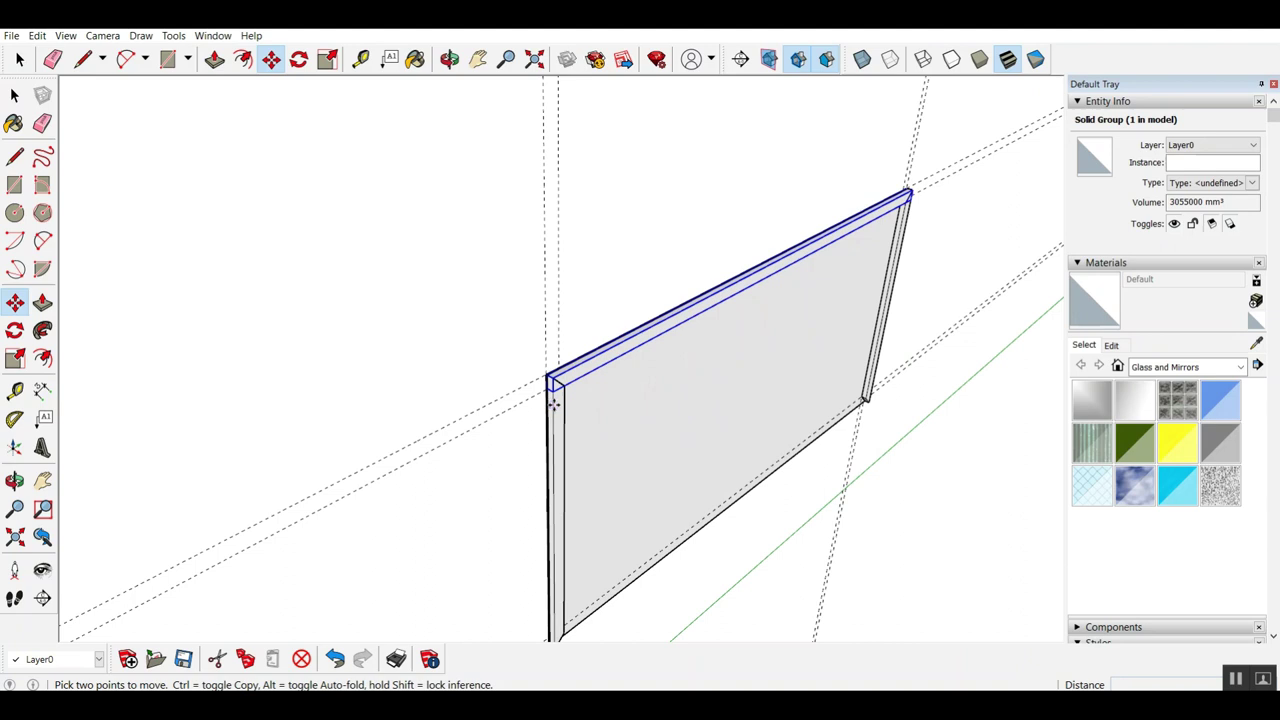
left_click(553, 404)
left_click(556, 481)
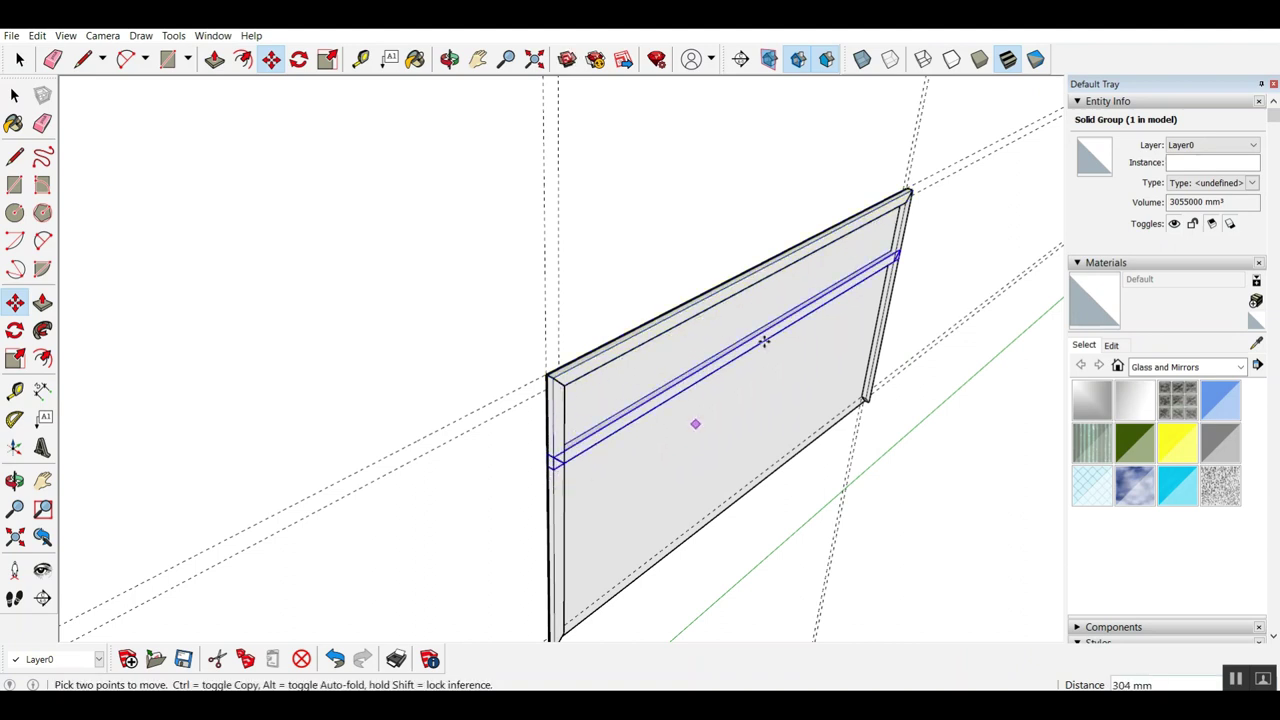
Mirror the copied horizontal strip vertically by scaling it along the blue axis by -1.
left_click(328, 59)
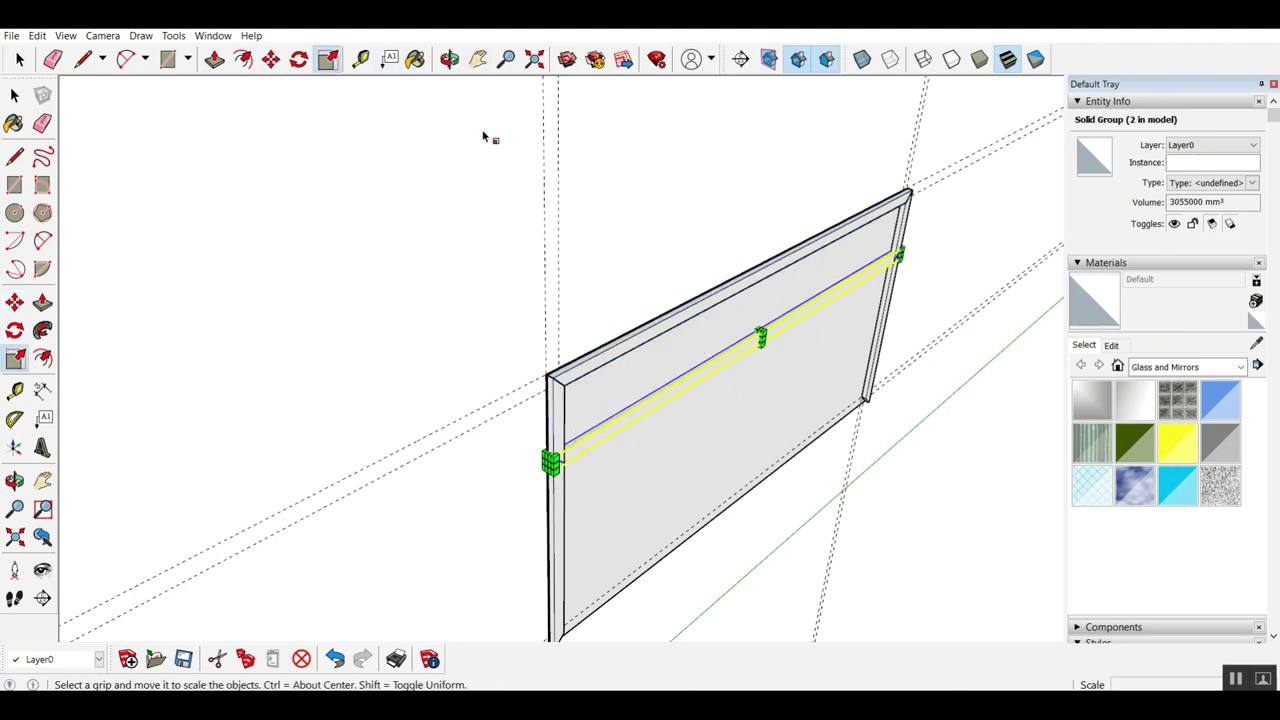
scroll(754, 328, "up", 4)
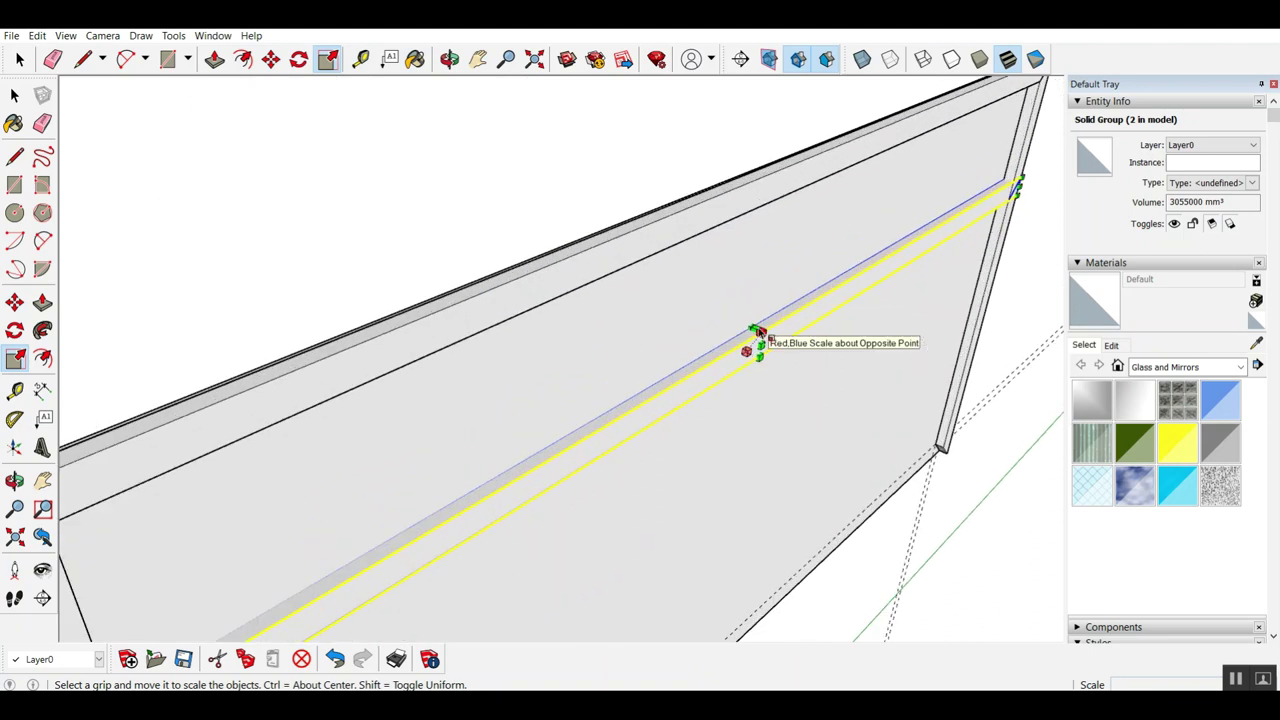
left_click(758, 334)
type("-1")
key("Return")
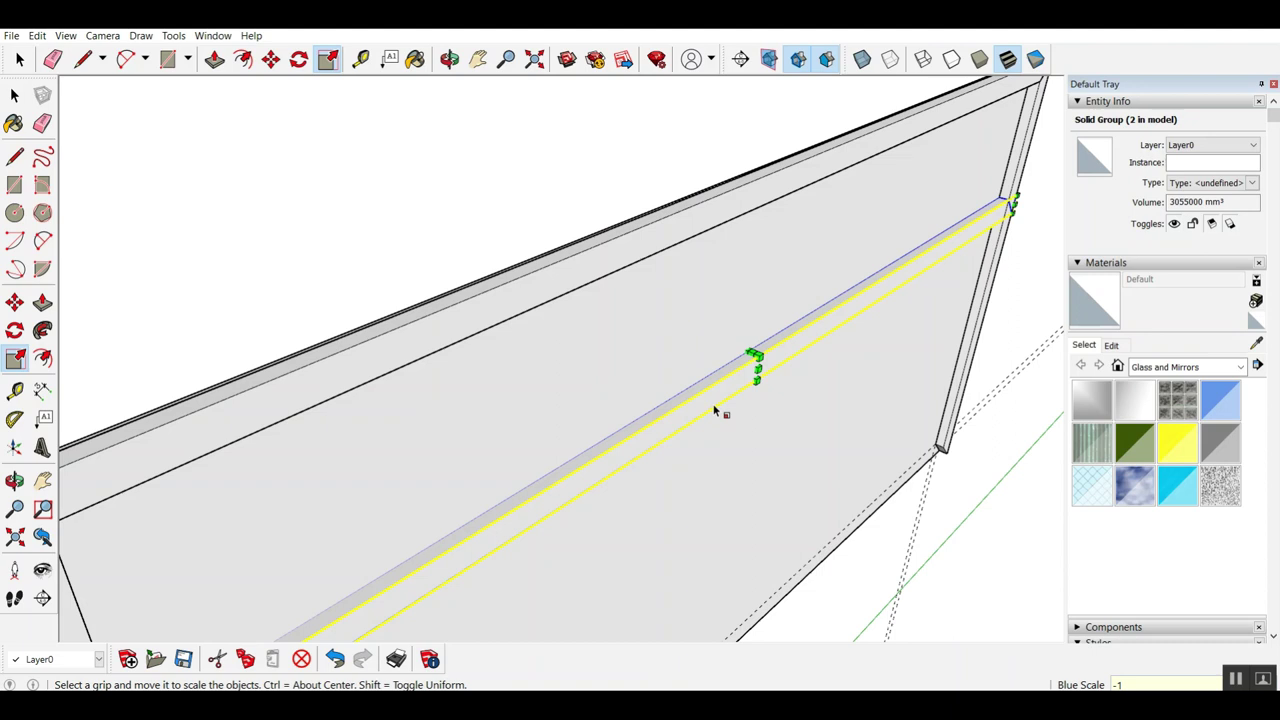
Move the mirrored horizontal strip by its lower back corner onto the board's near lower corner and clear the selection.
key("m")
middle_click_drag(706, 403, 407, 531)
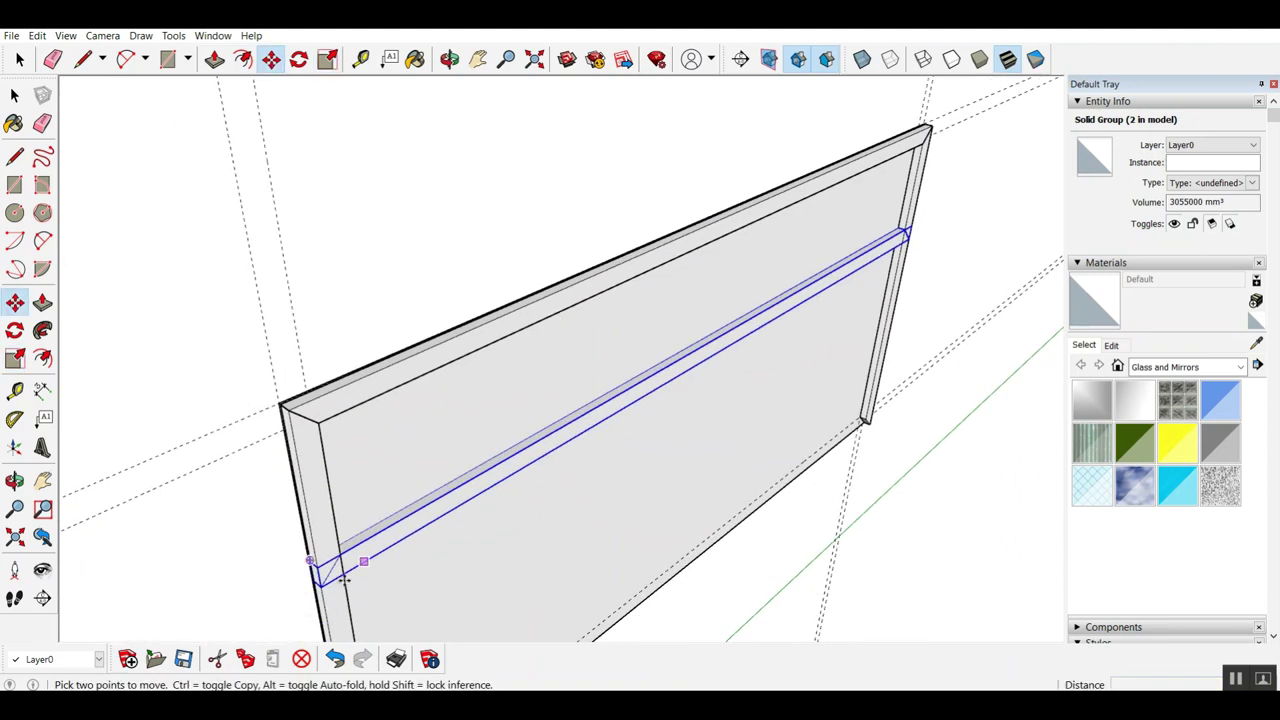
scroll(318, 590, "up", 3)
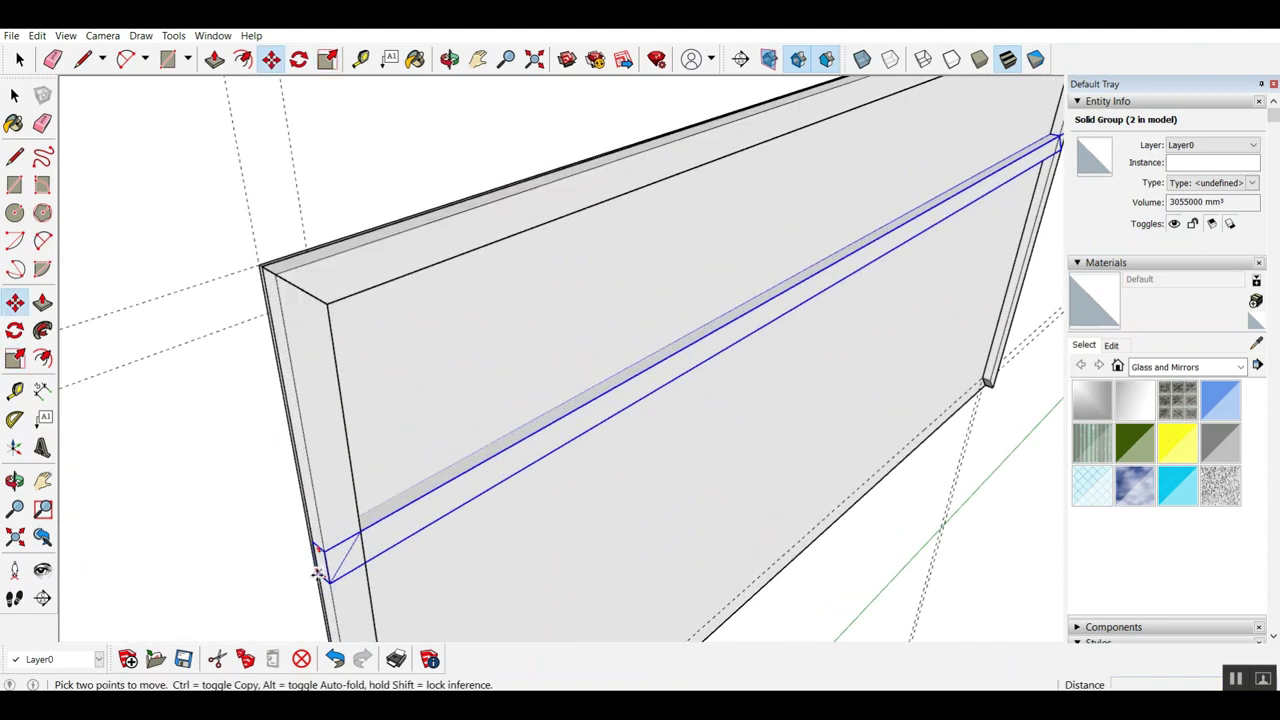
scroll(318, 578, "down", 4)
middle_click_drag(400, 537, 463, 423)
scroll(465, 418, "down", 1)
left_click(351, 586)
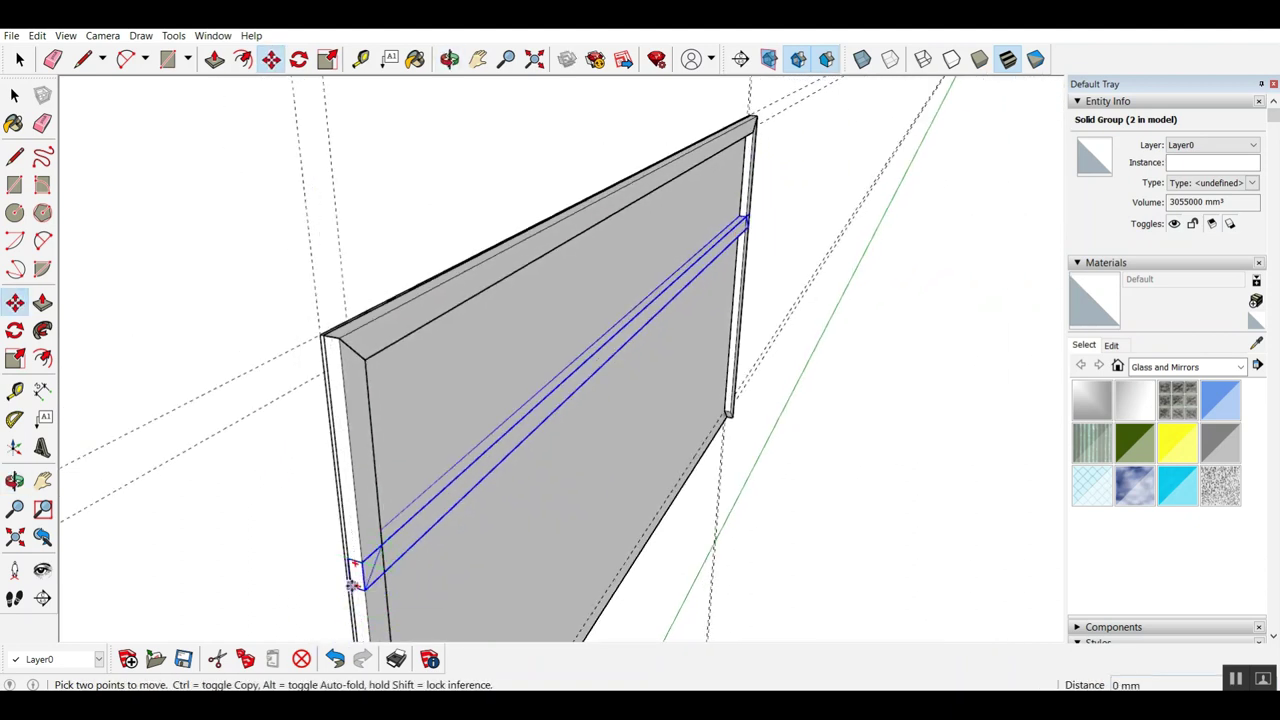
scroll(360, 540, "down", 5)
scroll(385, 515, "up", 4)
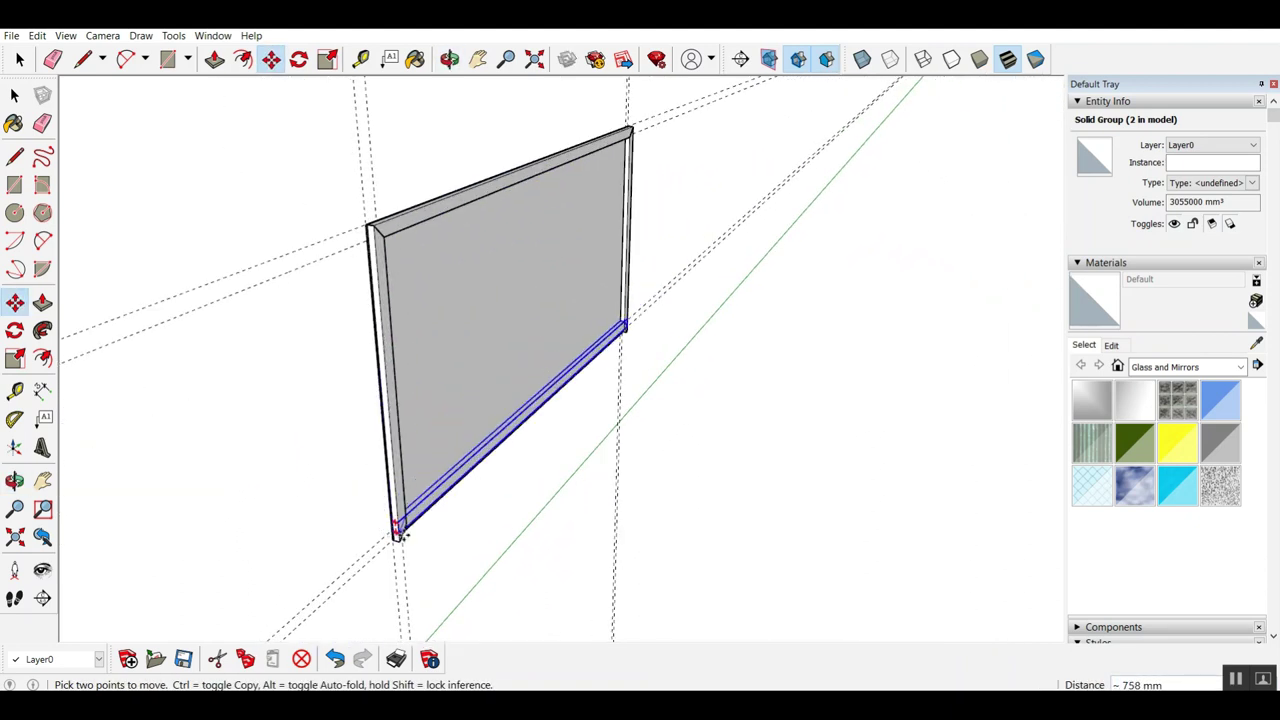
left_click(391, 540)
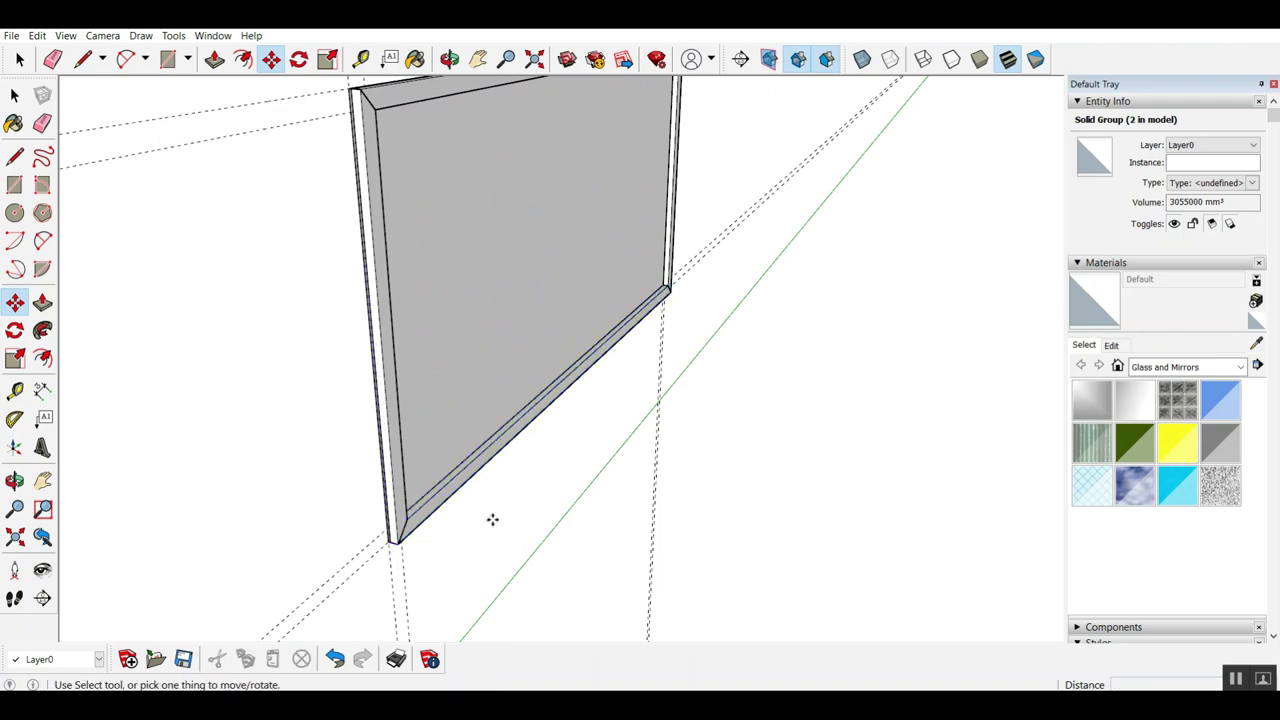
key("ctrl+t")
middle_click_drag(506, 489, 329, 491)
scroll(249, 511, "up", 2)
key("space")
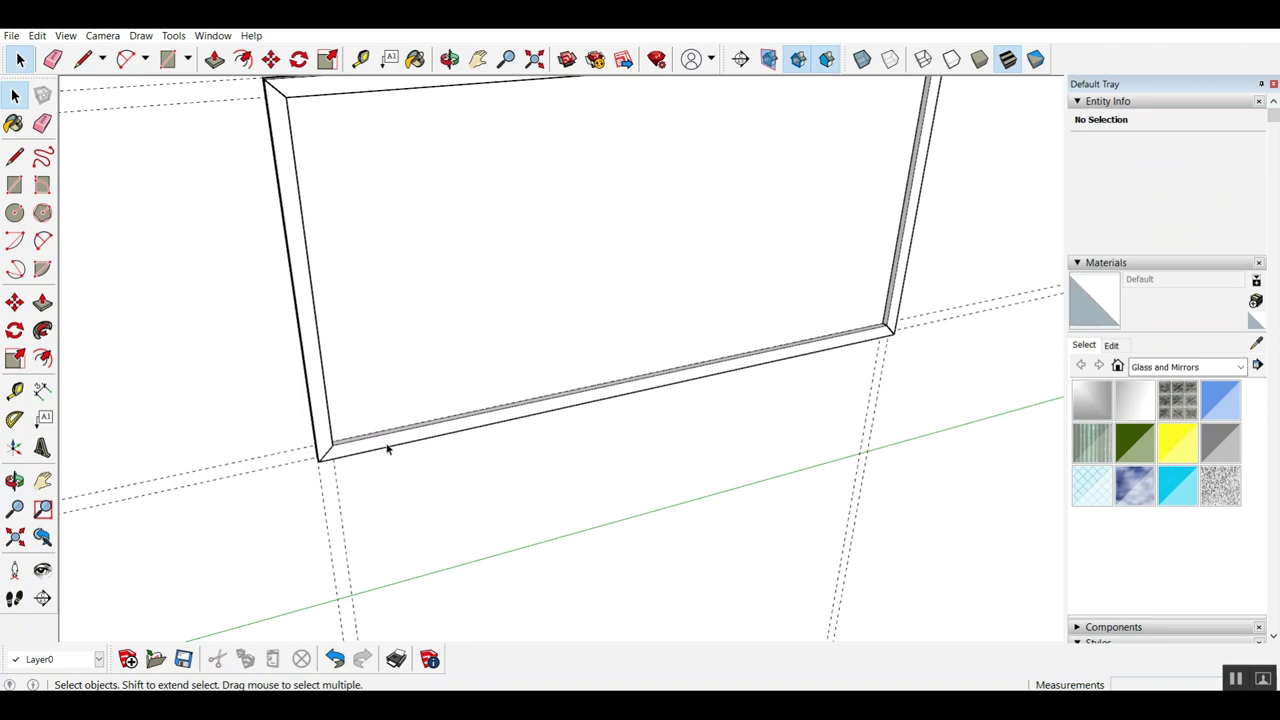
Paint all four frame strips with Wood Veneer 01 from the Wood materials.
key("b")
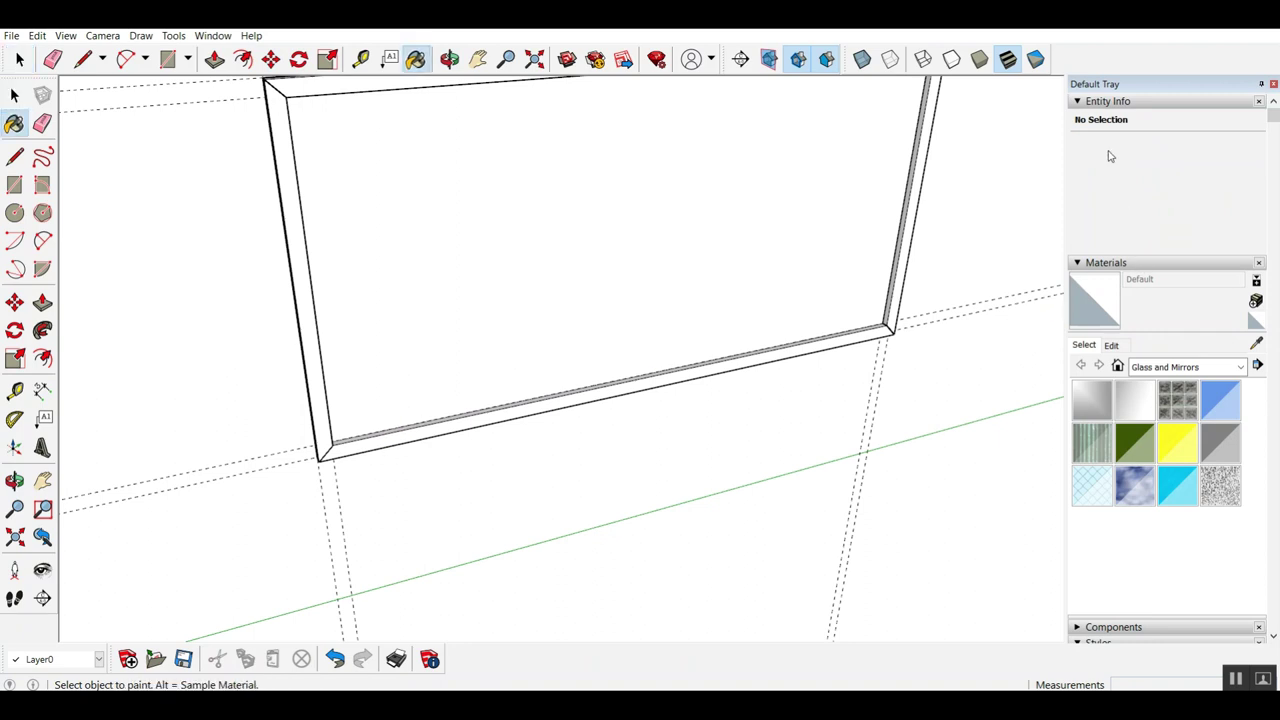
left_click(1170, 370)
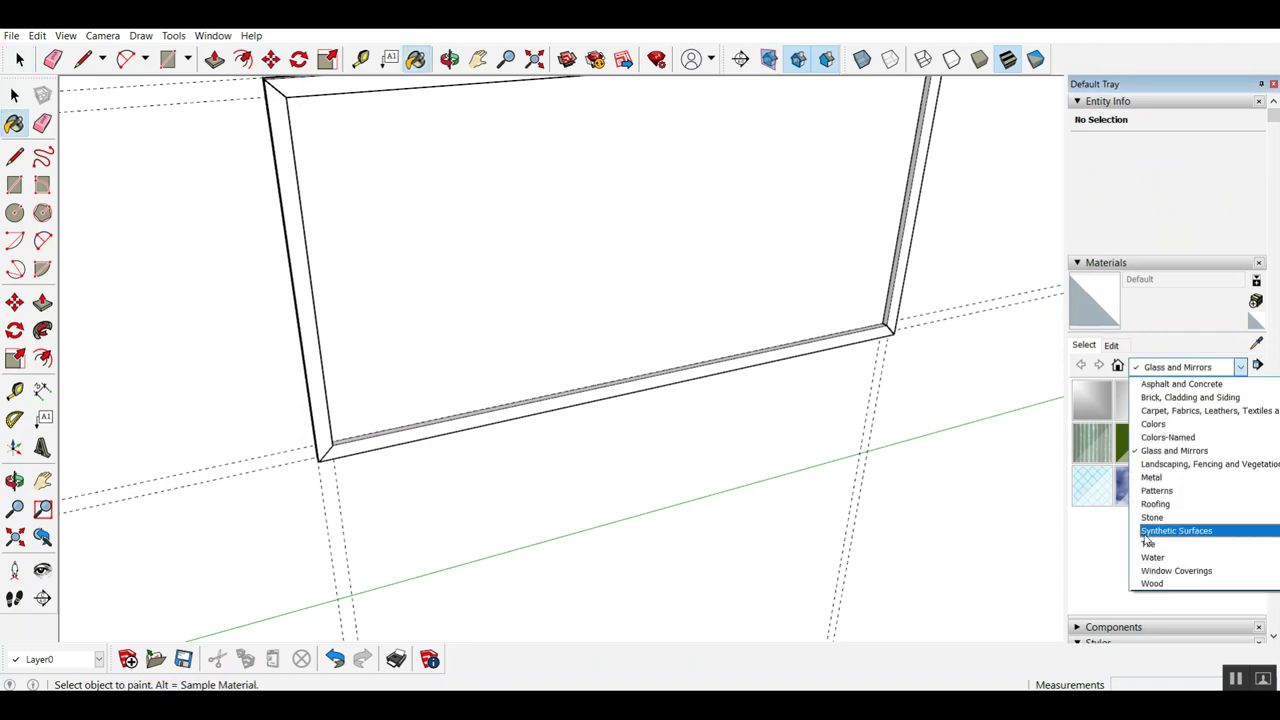
left_click(1156, 587)
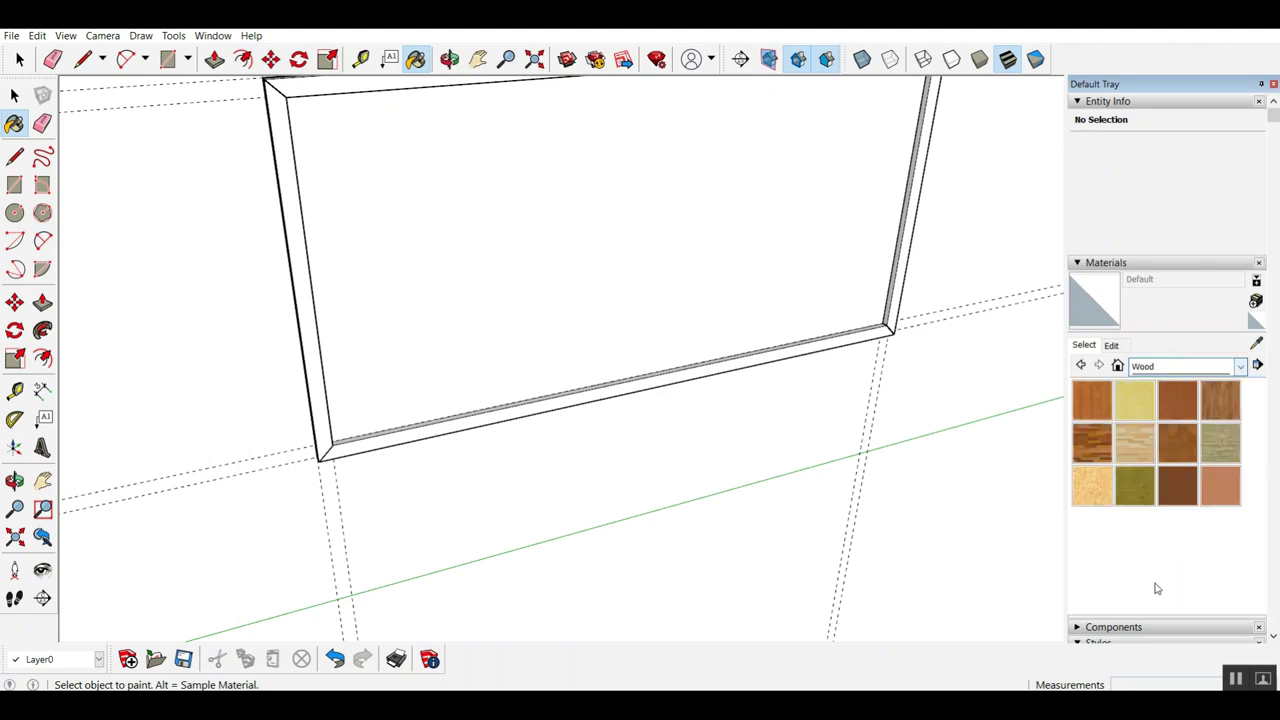
left_click(1178, 488)
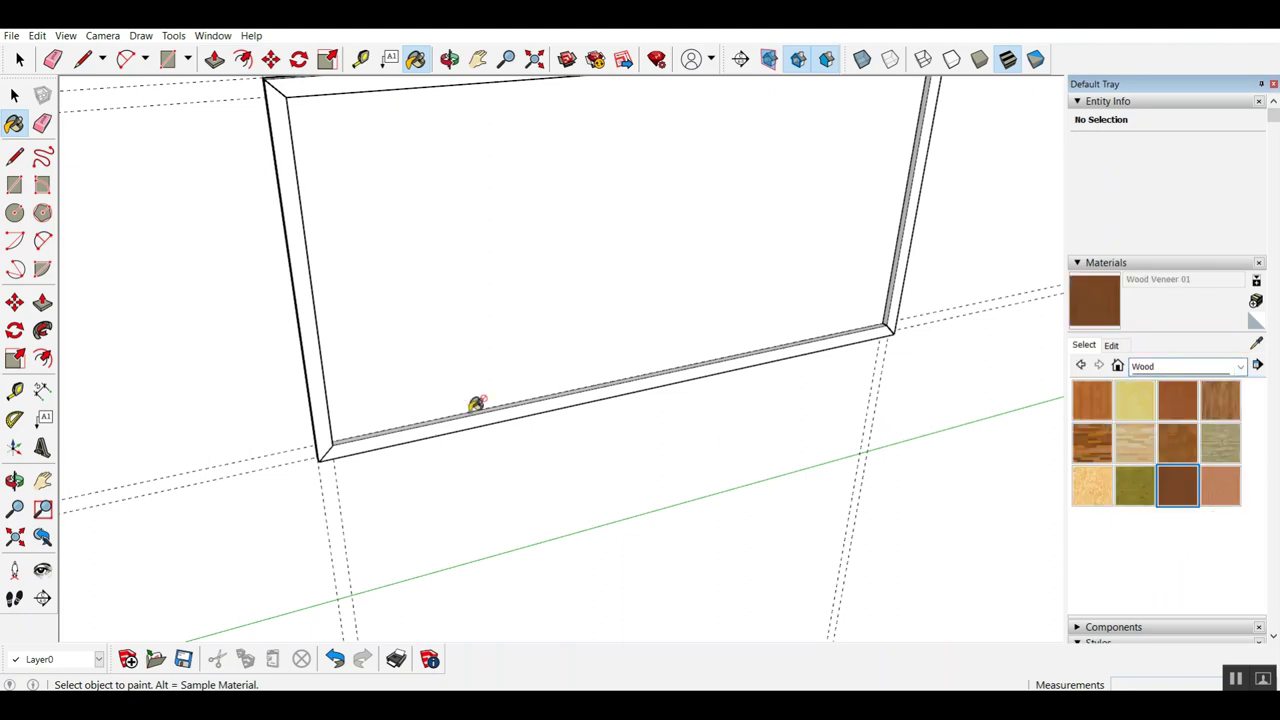
left_click(358, 437)
left_click(328, 428)
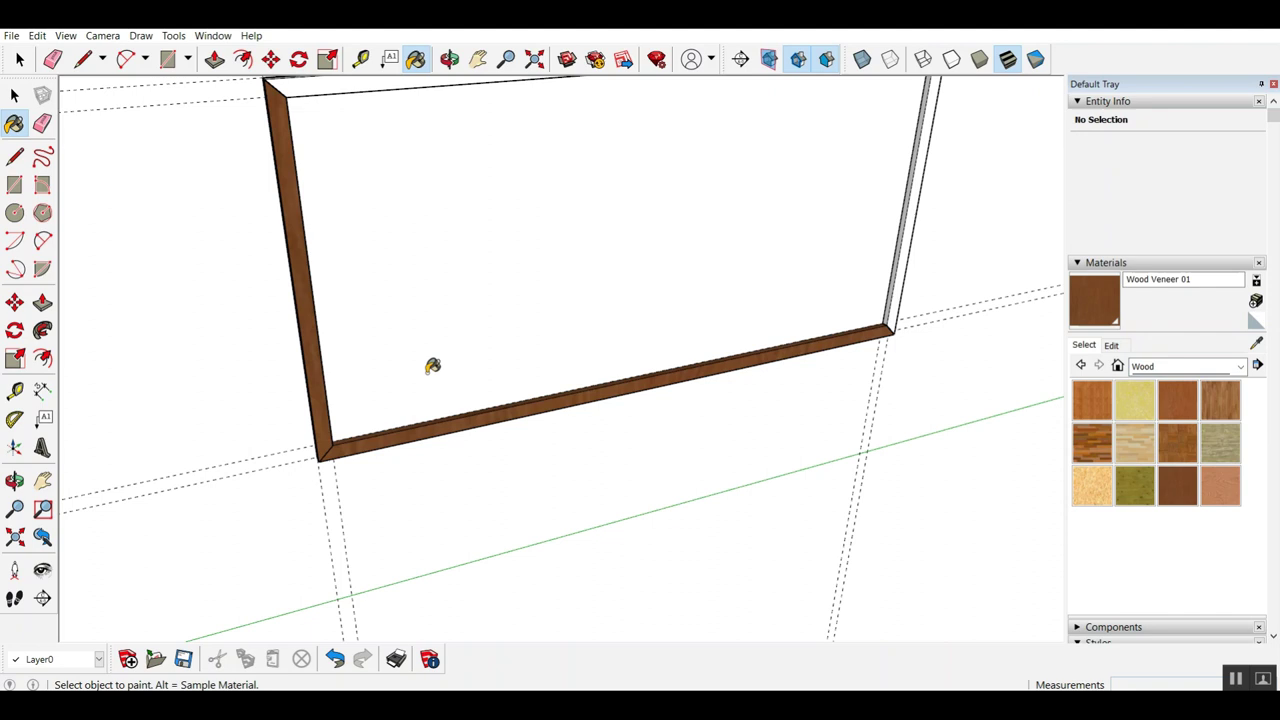
left_click(340, 84)
left_click(911, 232)
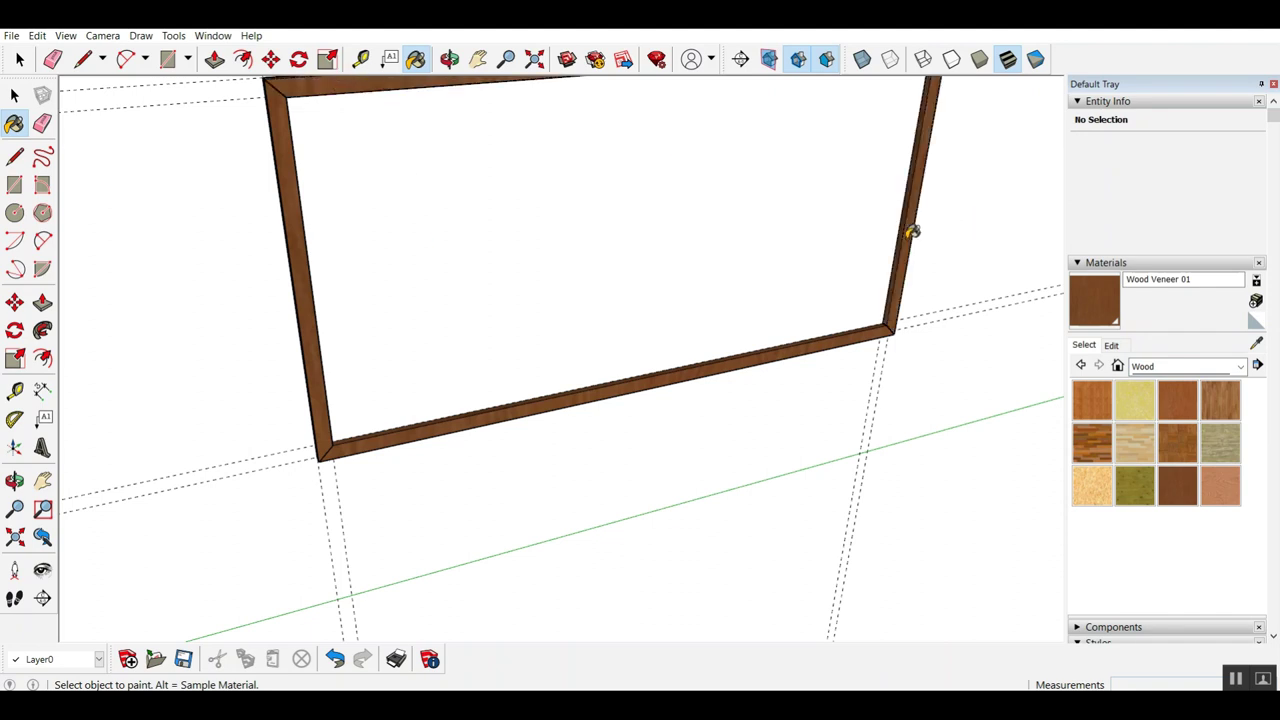
Paint the board inside the frame dark green with Color F08 from the Colors collection.
left_click(1164, 370)
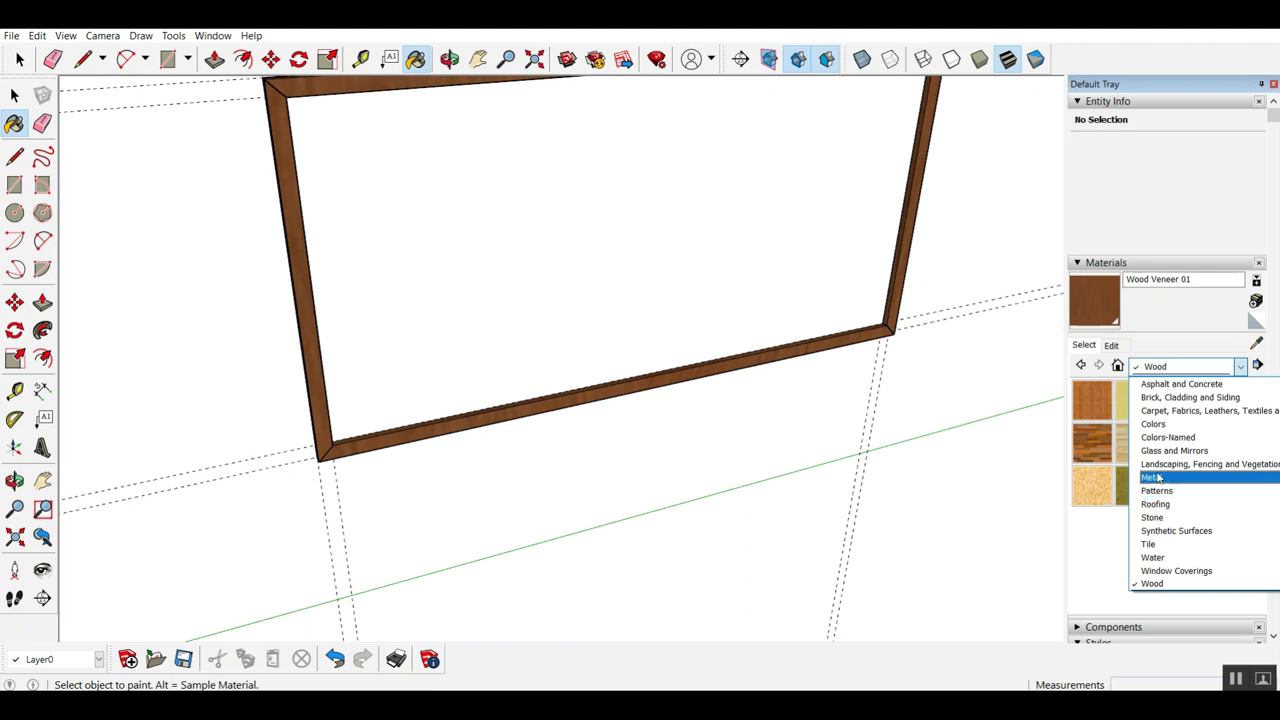
left_click(1127, 484)
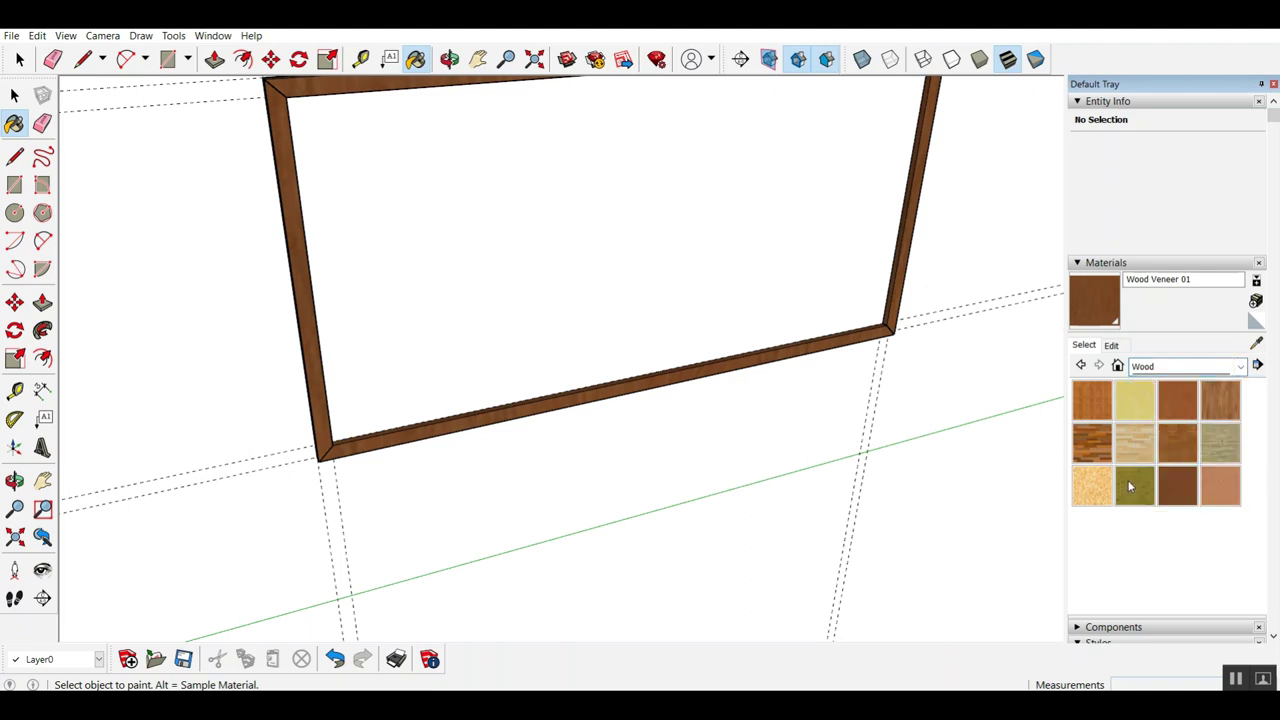
left_click(1151, 366)
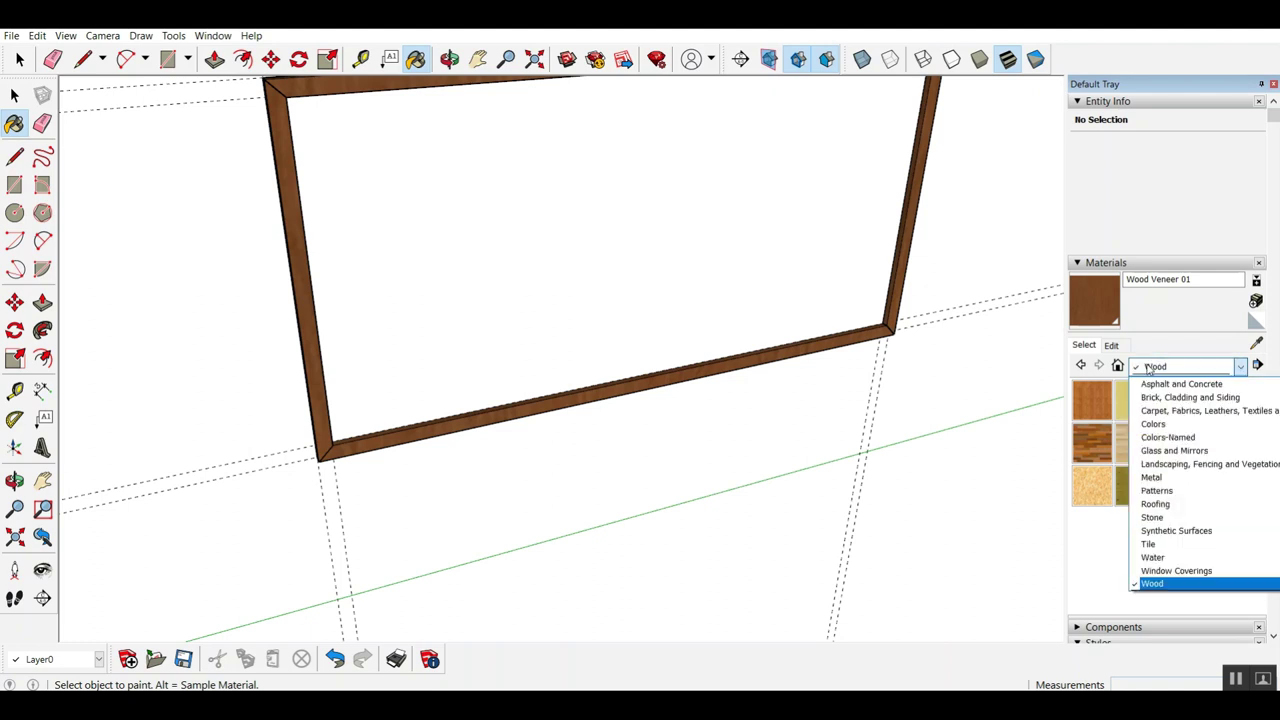
left_click(1161, 425)
scroll(1163, 440, "down", 5)
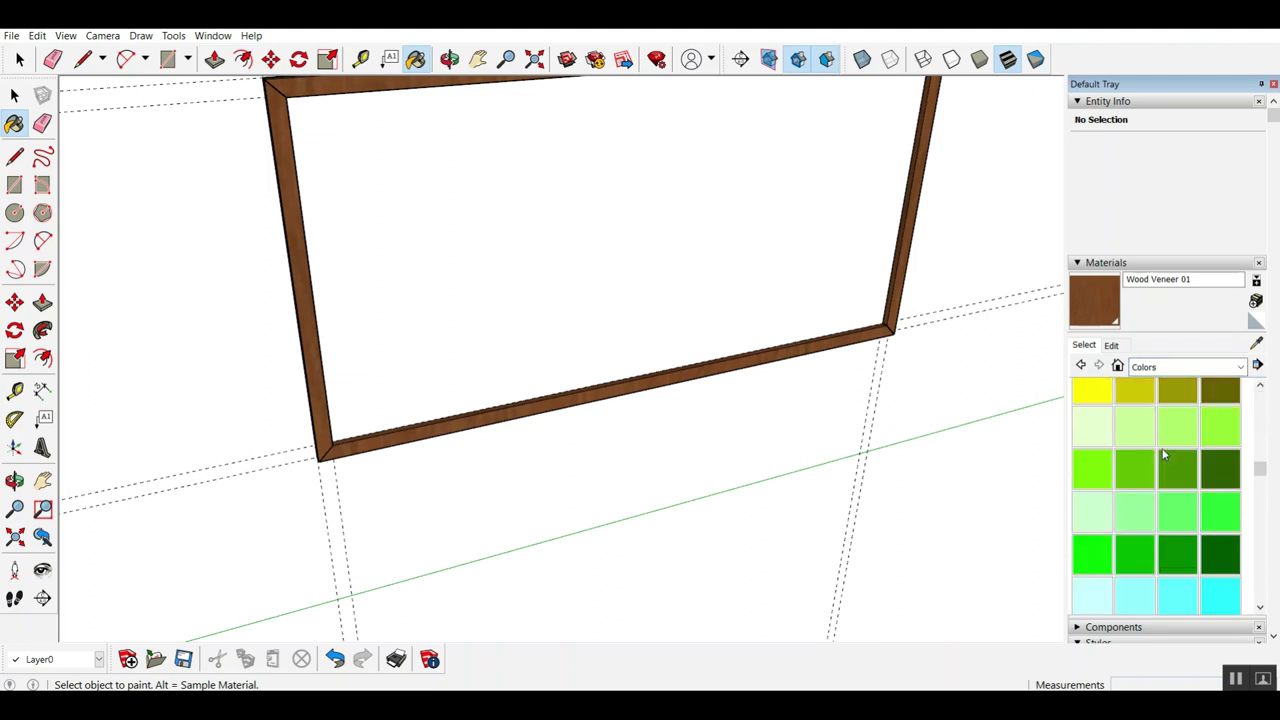
left_click(1224, 479)
left_click(517, 357)
mouse_move(517, 357)
middle_mouse_down()
mouse_move(803, 354)
mouse_move(742, 426)
middle_mouse_up()
key("space")
Select the four wooden frame strips and combine them into one group.
middle_click_drag(780, 496, 589, 267)
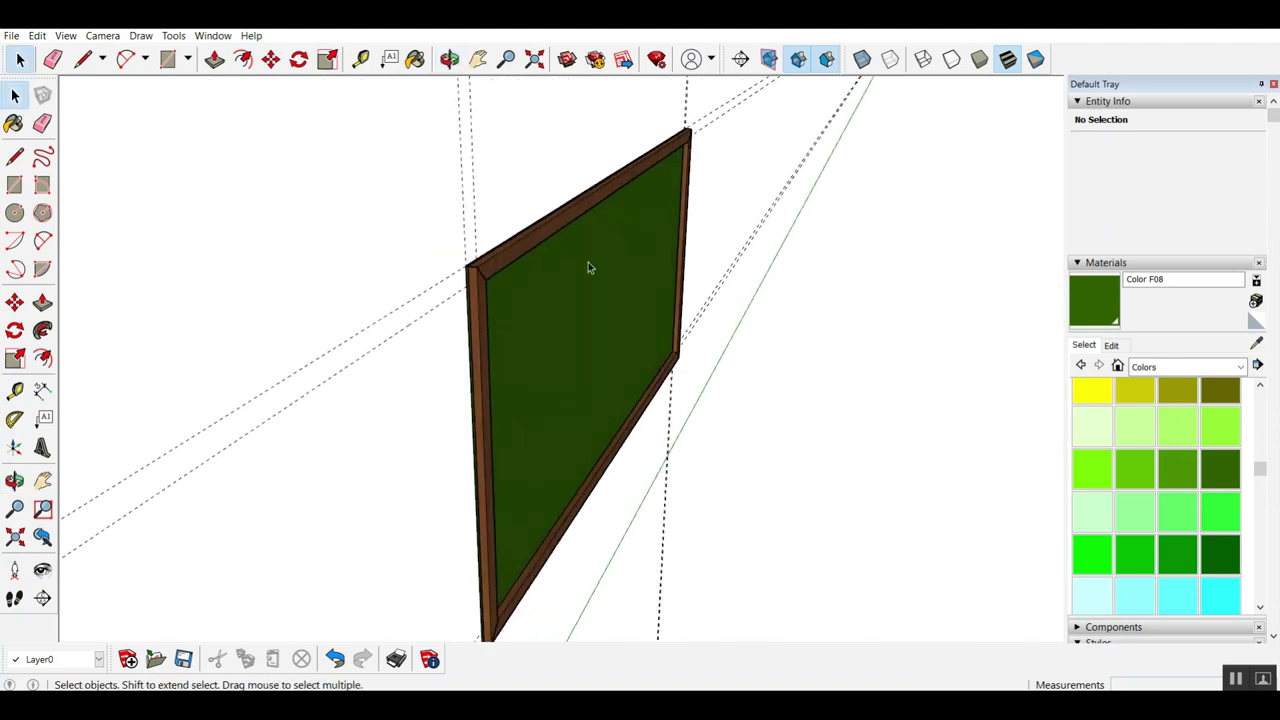
left_click(497, 262)
left_click(483, 309, "shift")
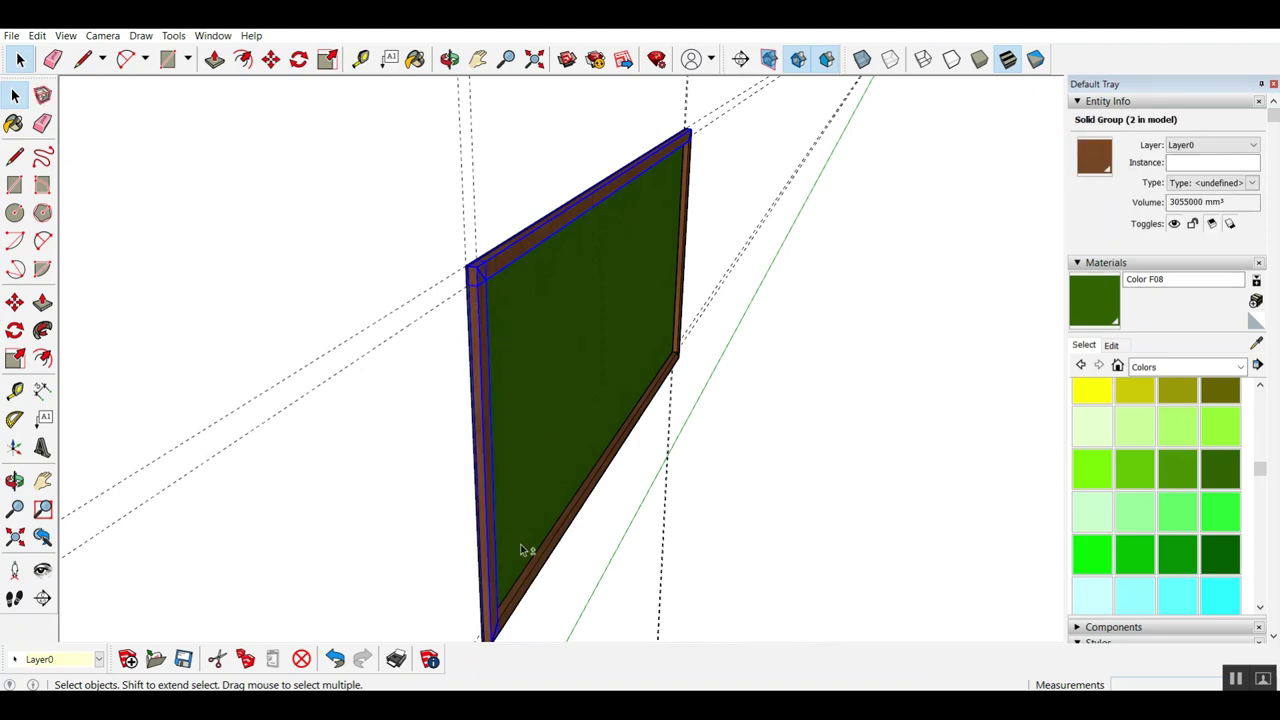
right_click(682, 285)
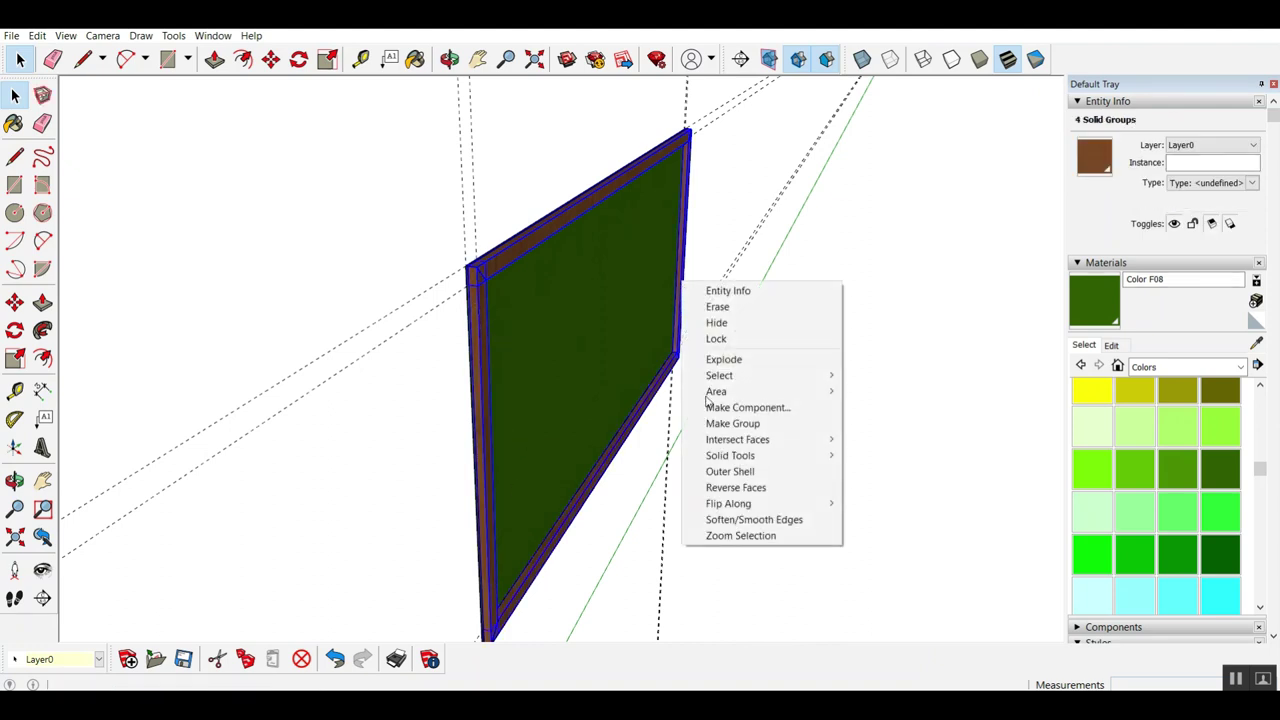
left_click(757, 423)
Copy the grouped frame by its near lower corner onto the back side of the board.
key("m")
middle_click_drag(550, 552, 530, 584)
left_click(530, 584)
key("ctrl")
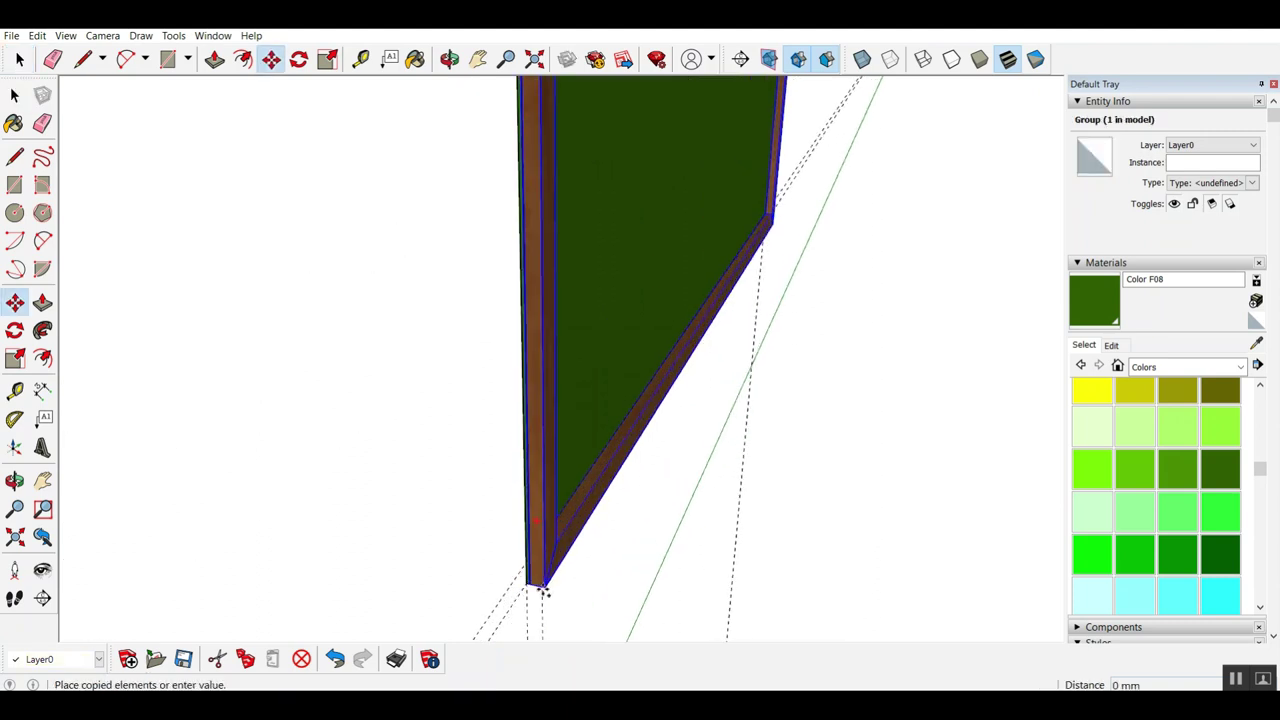
scroll(525, 583, "up", 4)
left_click(537, 569)
Open the board group and paint its back face white with Color M00, then close the group.
key("space")
middle_click_drag(583, 523, 557, 357)
scroll(724, 360, "up", 5)
scroll(725, 360, "down", 3)
left_click(532, 360)
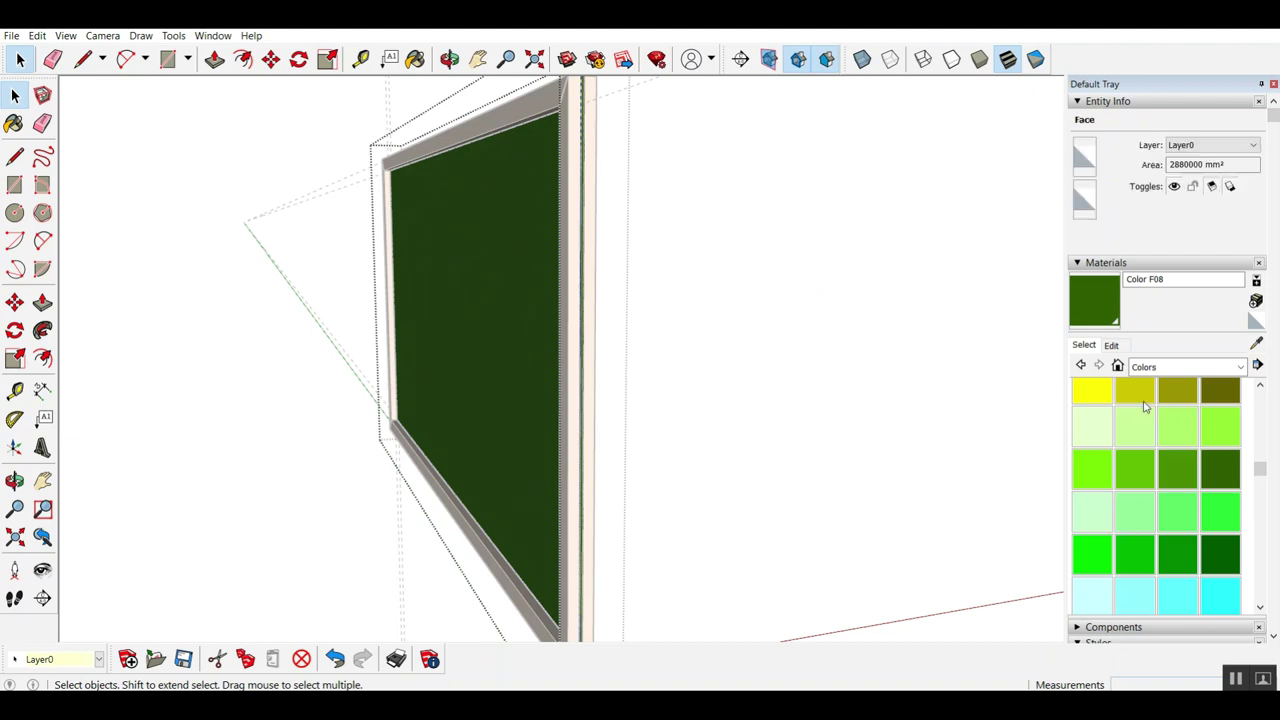
scroll(1153, 397, "up", 5)
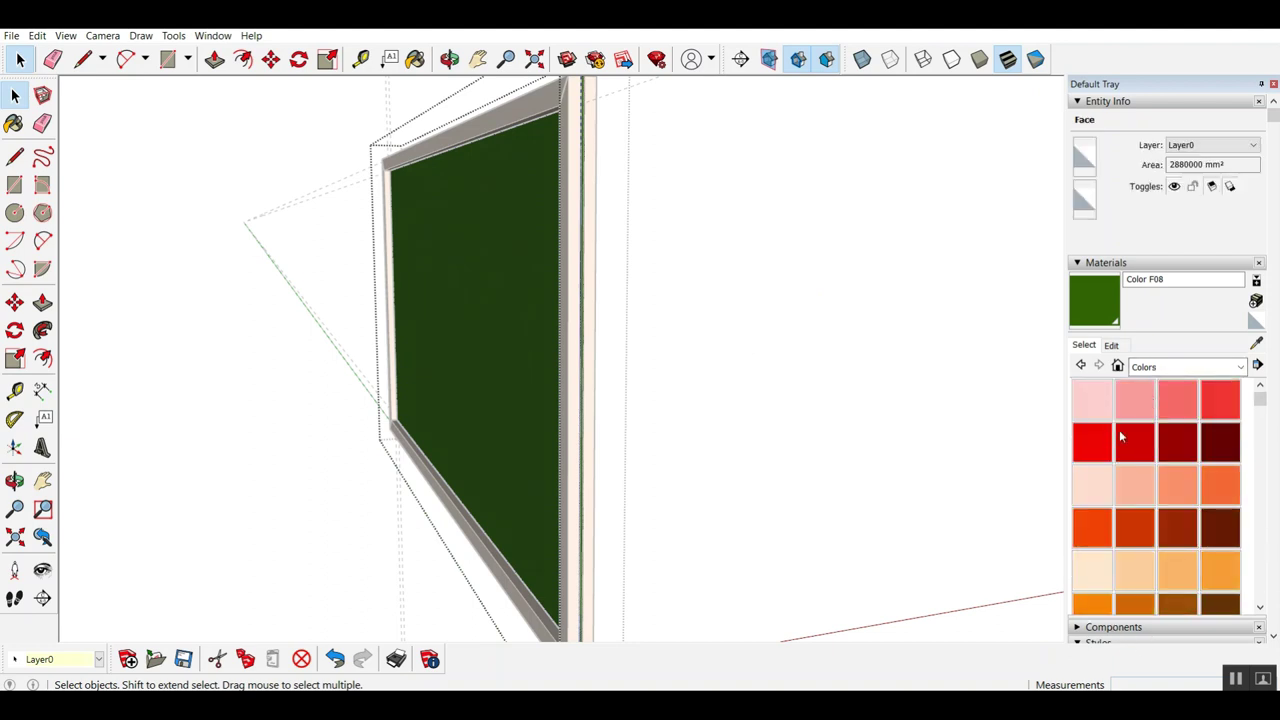
left_click(1156, 370)
left_click(1156, 370)
scroll(1152, 452, "down", 10)
left_click(1097, 555)
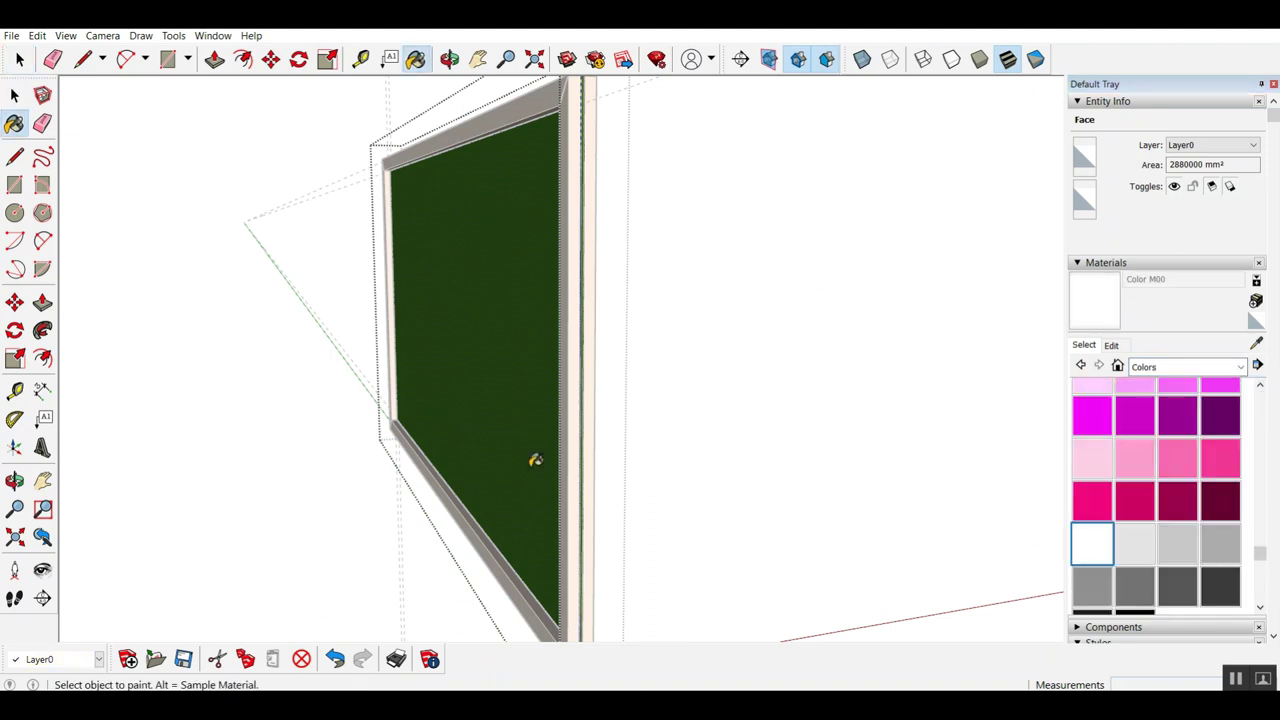
left_click(533, 417)
key("space")
left_click(740, 351)
middle_click_drag(740, 351, 531, 307)
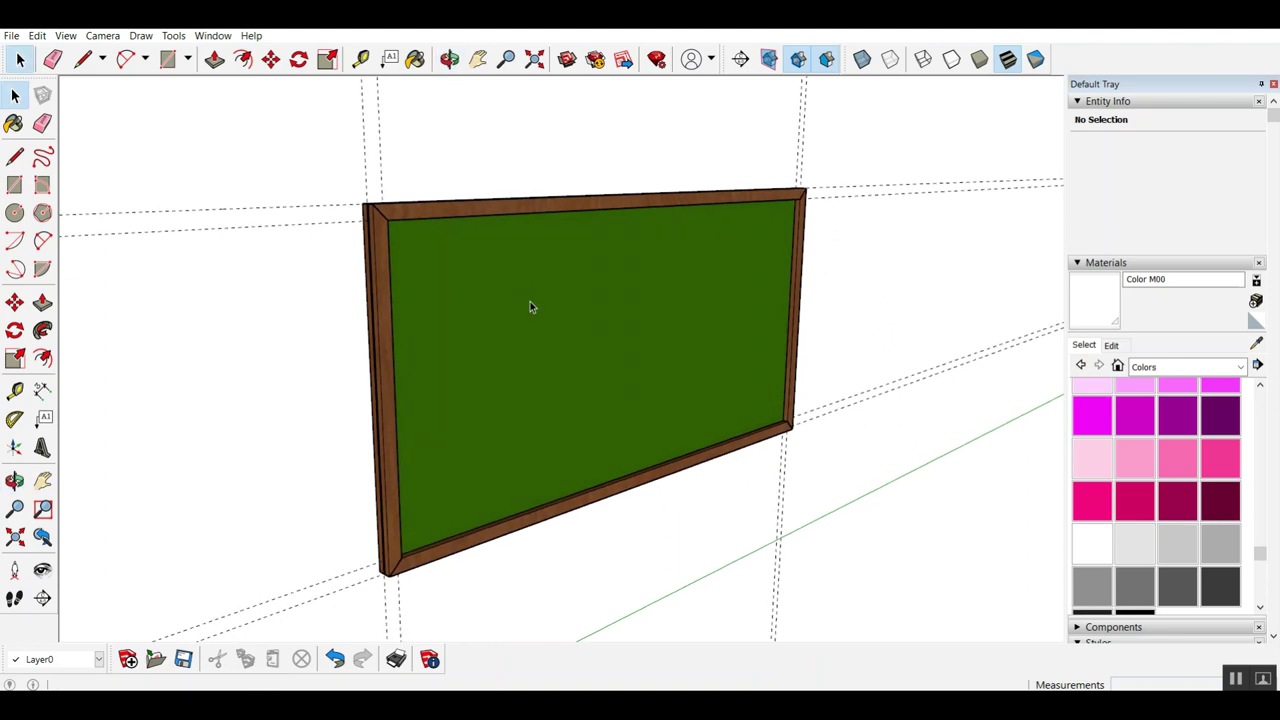
Hide the construction guides around the finished board.
left_click(65, 36)
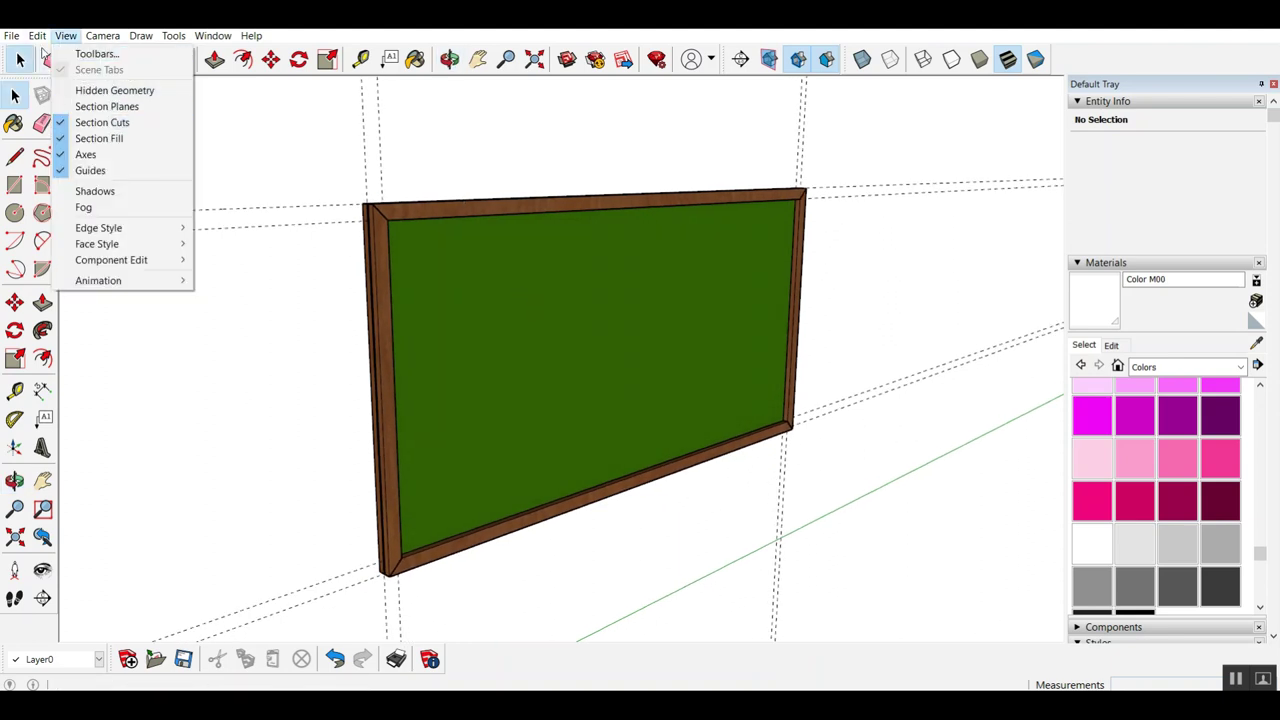
left_click(85, 170)
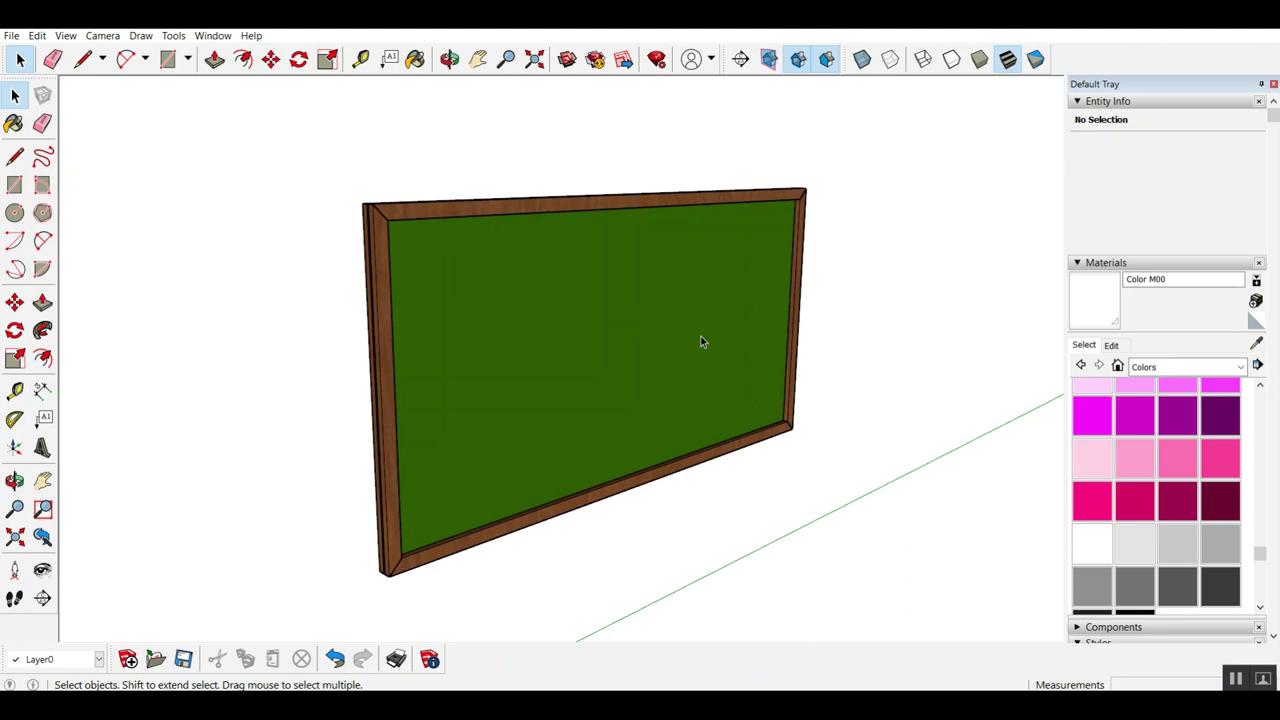
middle_click_drag(754, 299, 753, 390)
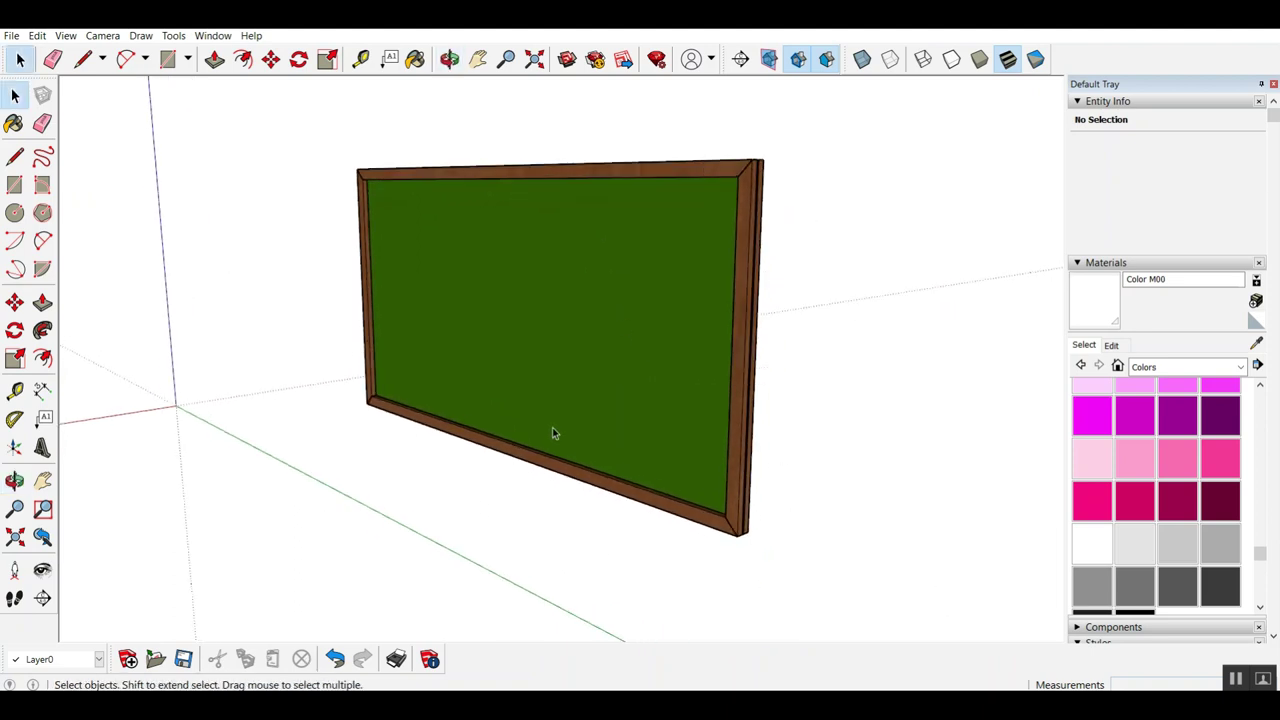
Start saving the model and choose the AWS folder on the DATA (D:) drive as the destination.
key("ctrl+s")
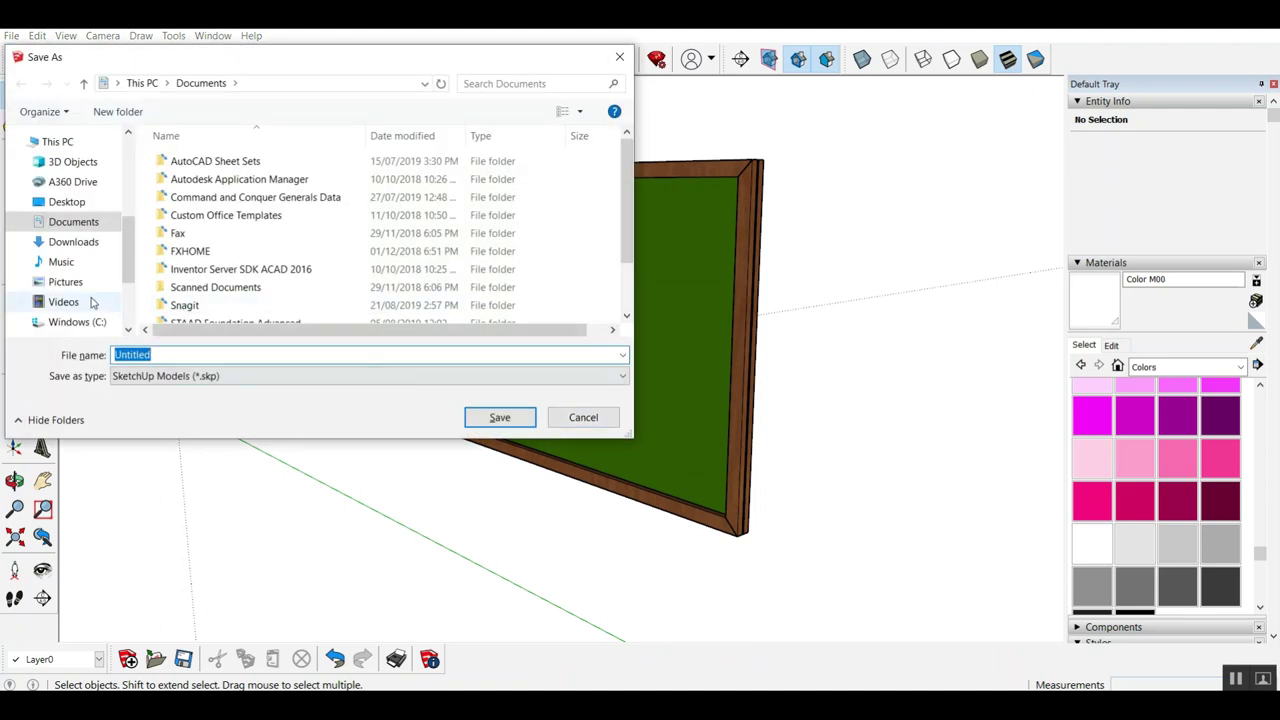
left_click_drag(126, 262, 126, 287)
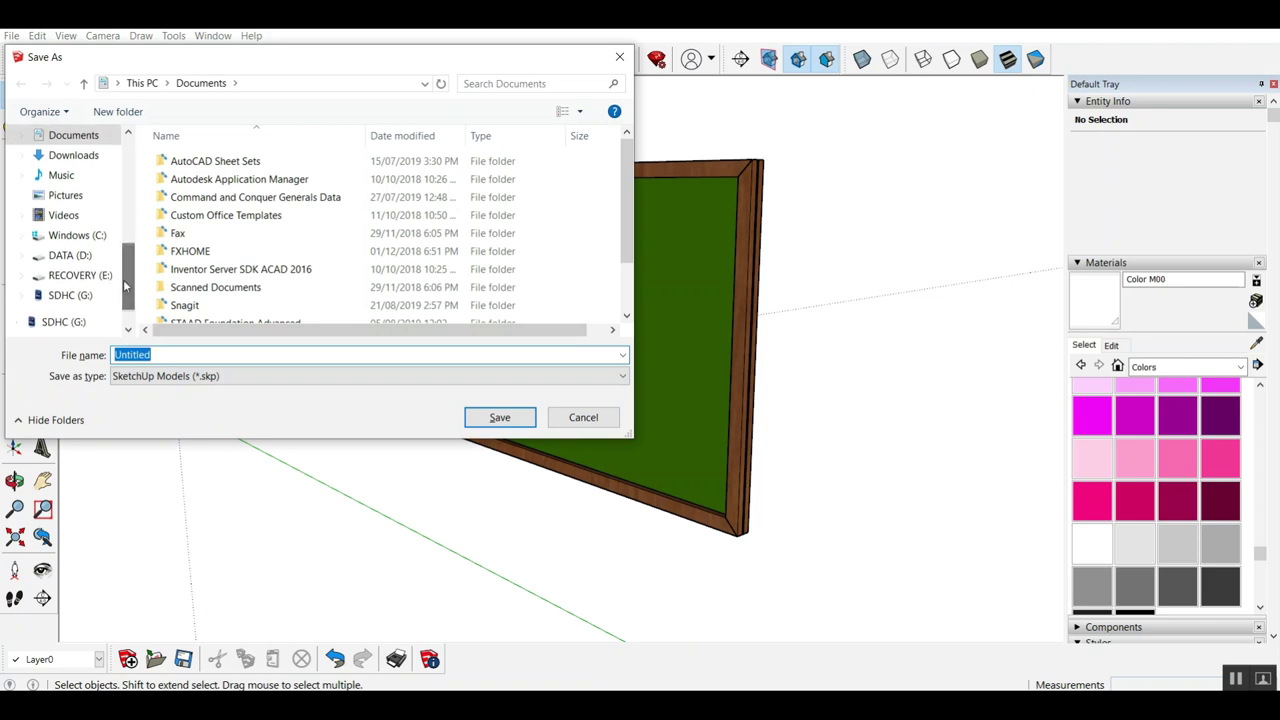
left_click(72, 255)
double_click(181, 179)
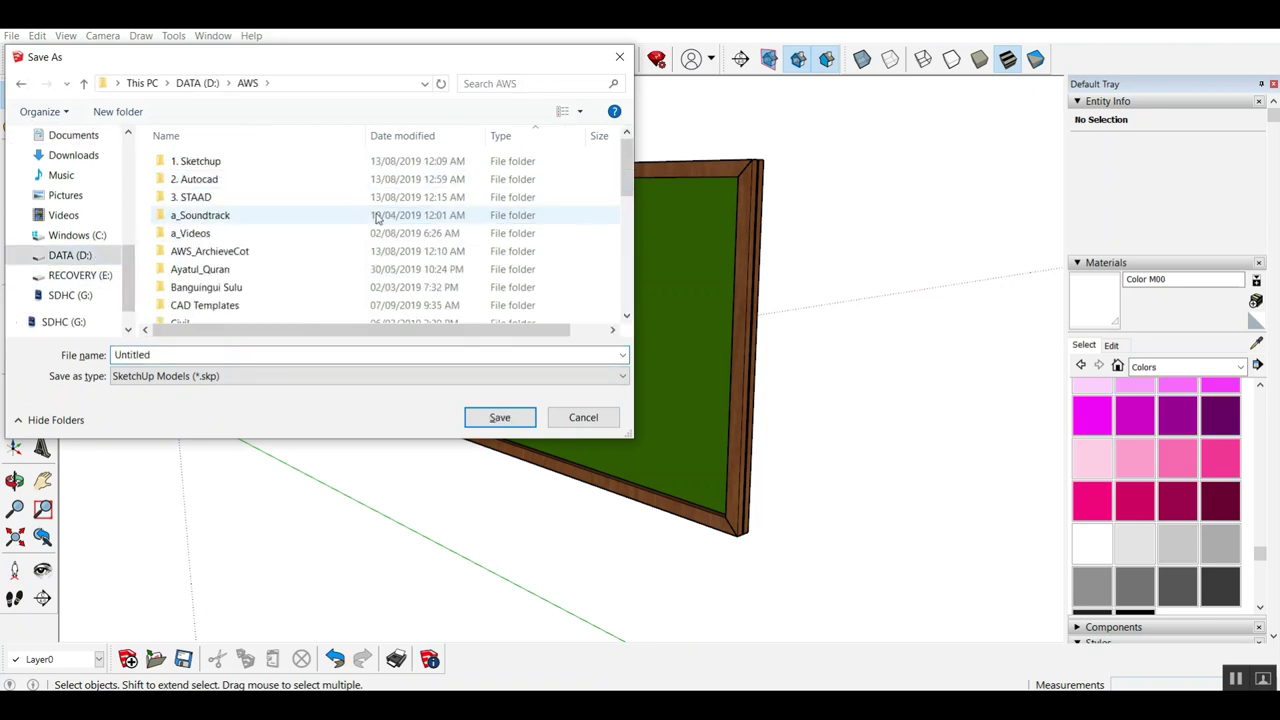
Name the file Chalkboard_Lowcost.pdf, keeping the SketchUp Models (*.skp) type, and save it in the AWS folder.
double_click(268, 354)
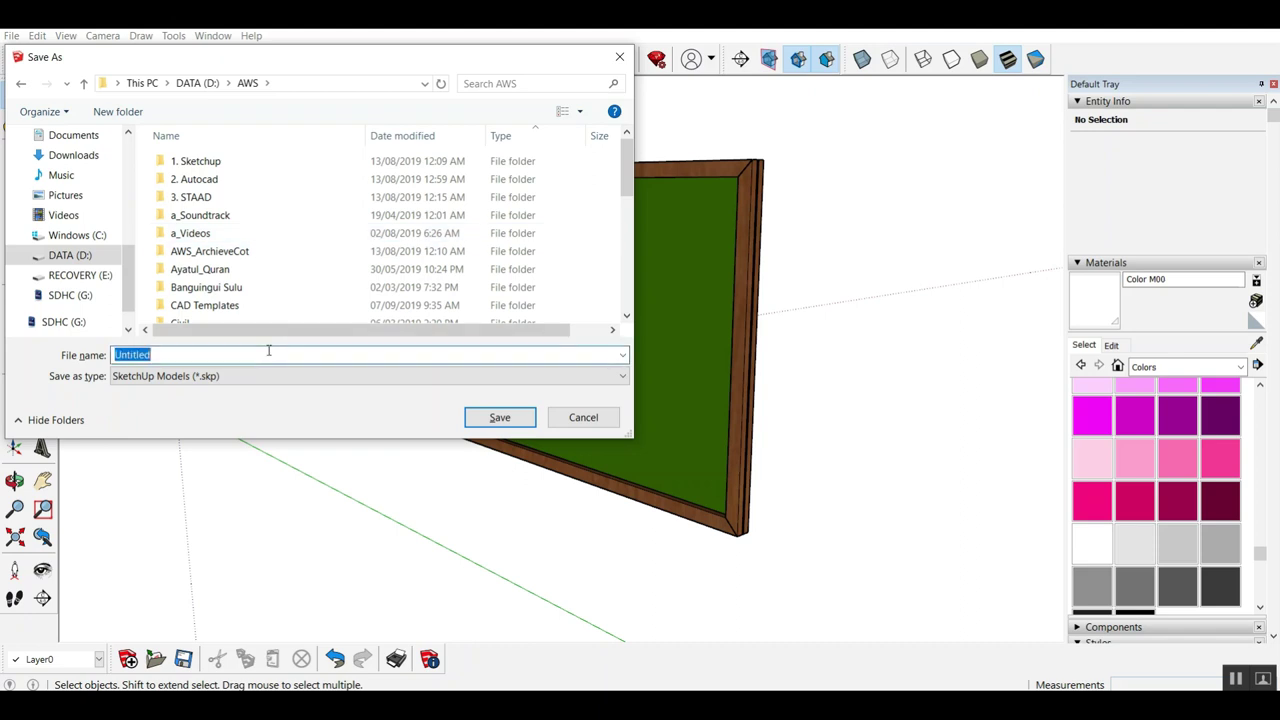
type("Chla")
key("BackSpace")
key("BackSpace")
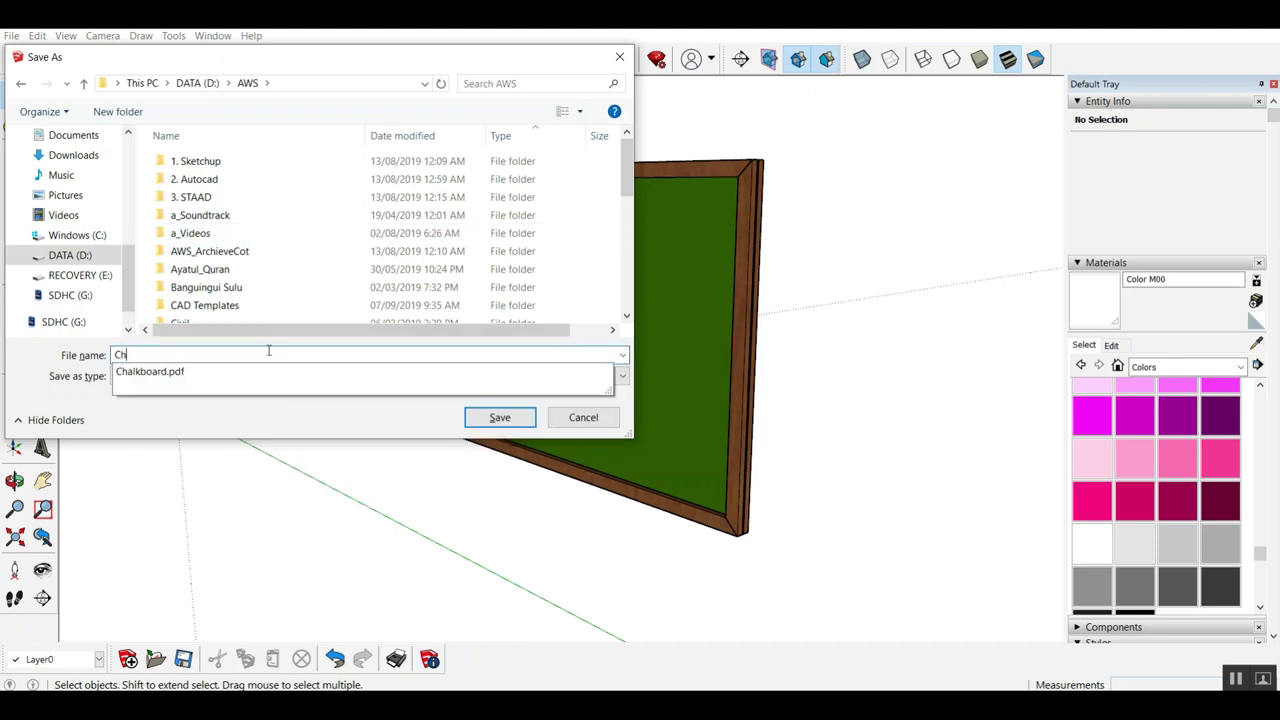
type("al")
key("Down")
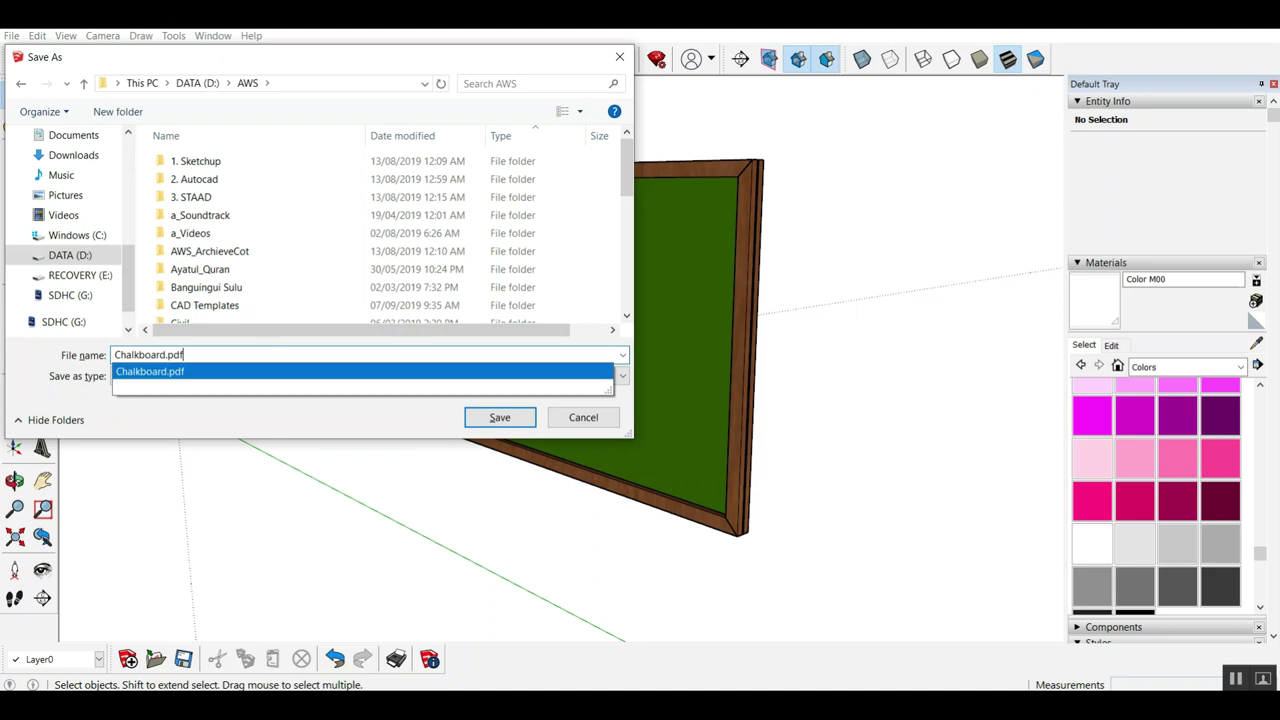
key("Left")
key("BackSpace")
type("_Lo")
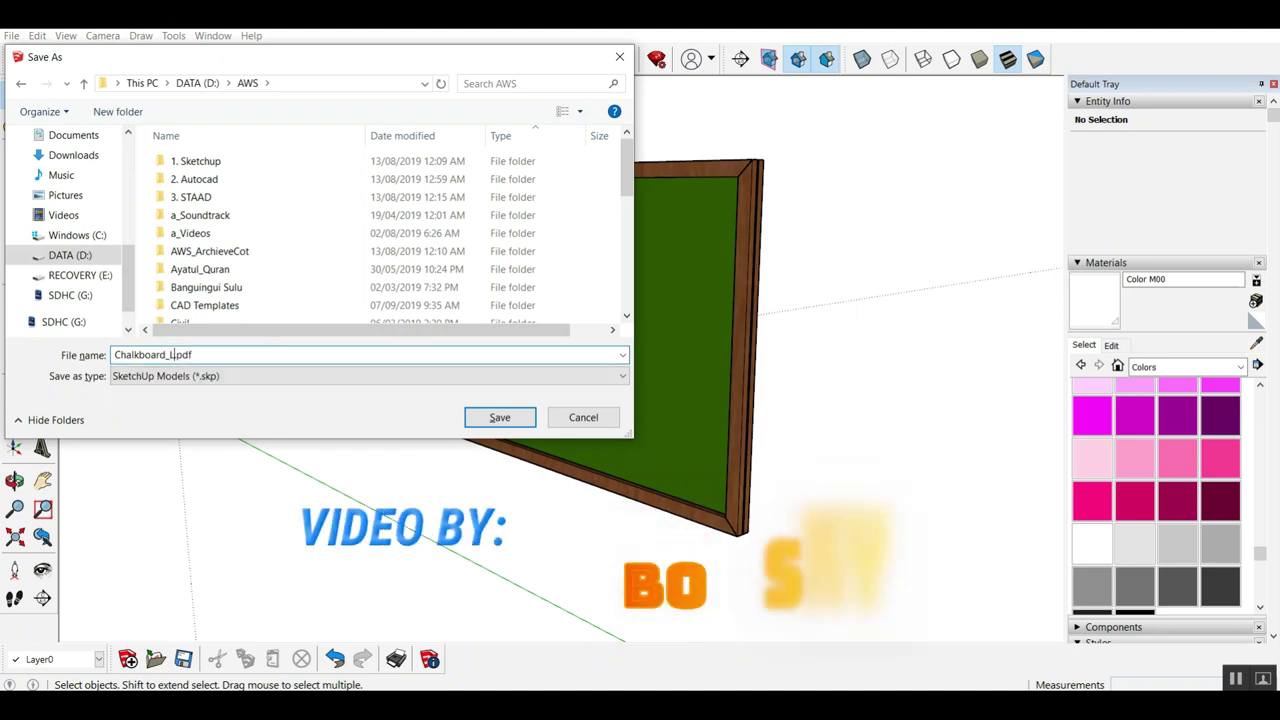
type("wcost")
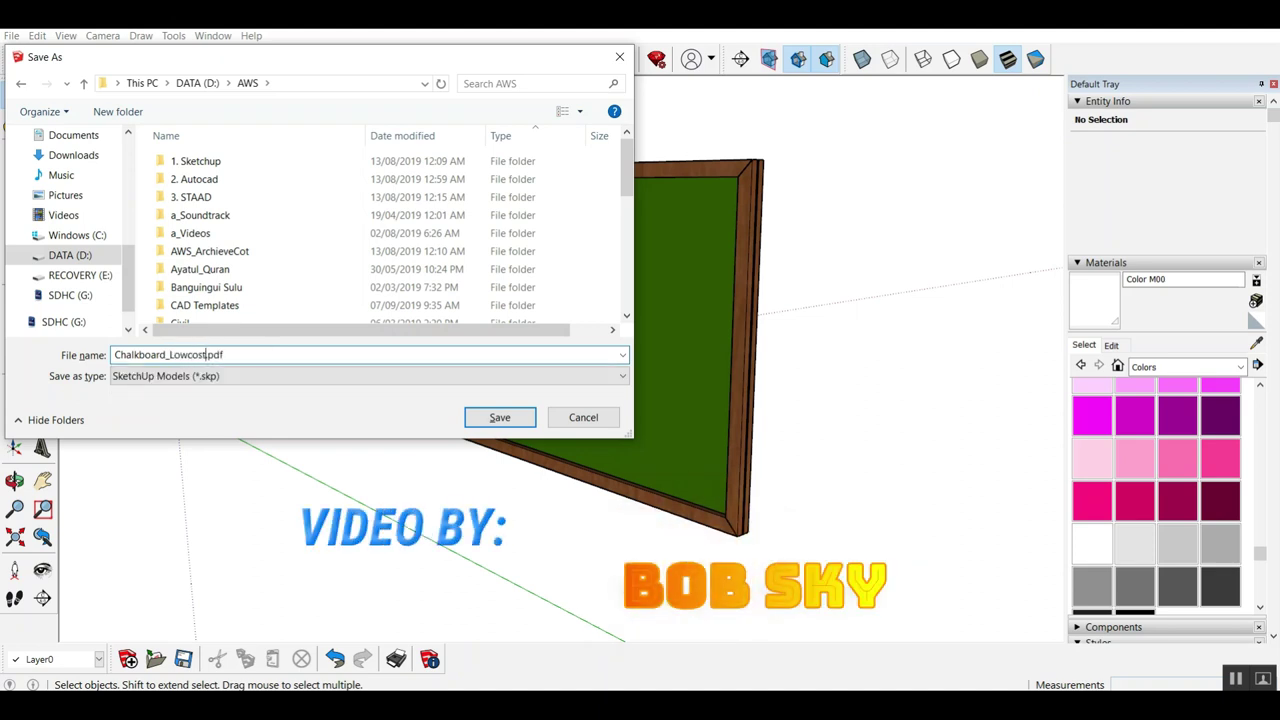
key("Return")
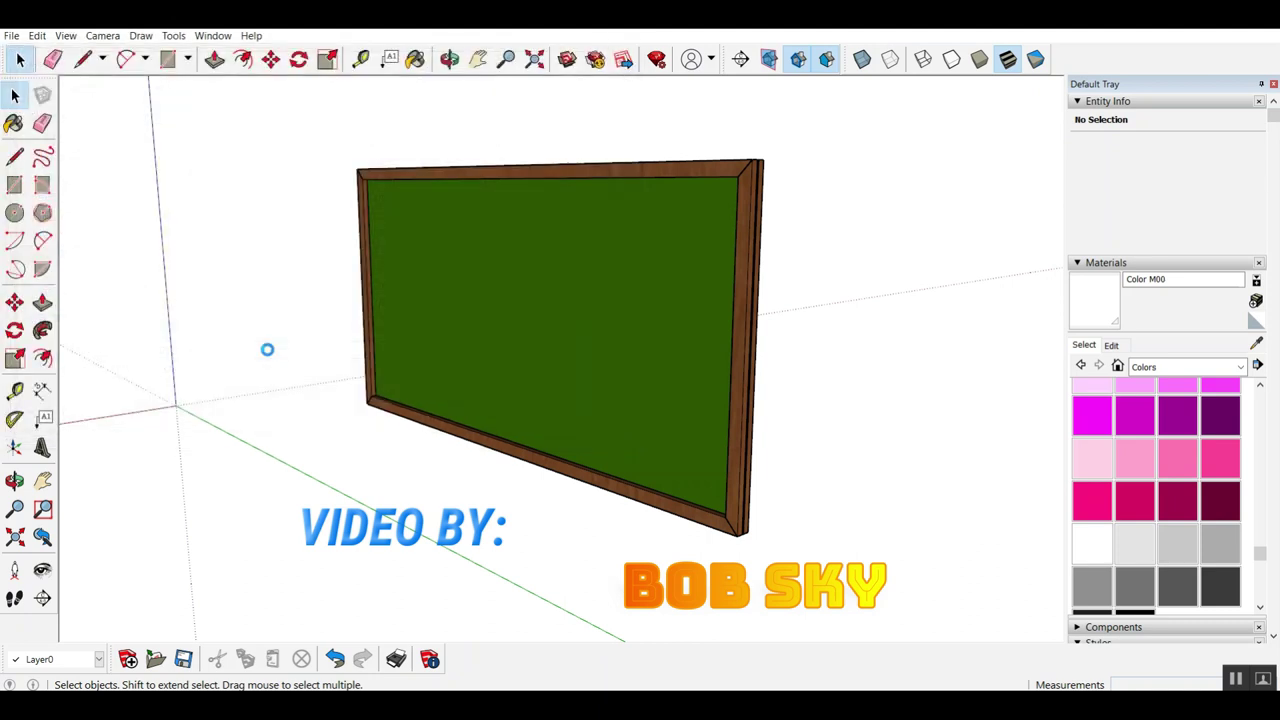